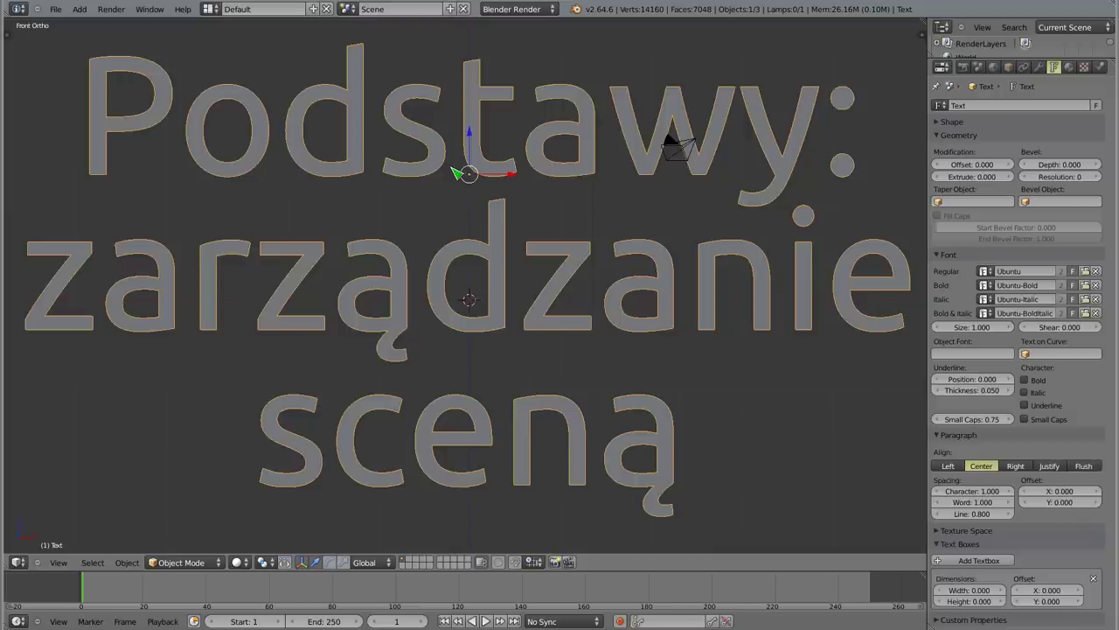
- Show the list of scenes in the file
{"action": "left_click", "coordinate": [349, 8]}
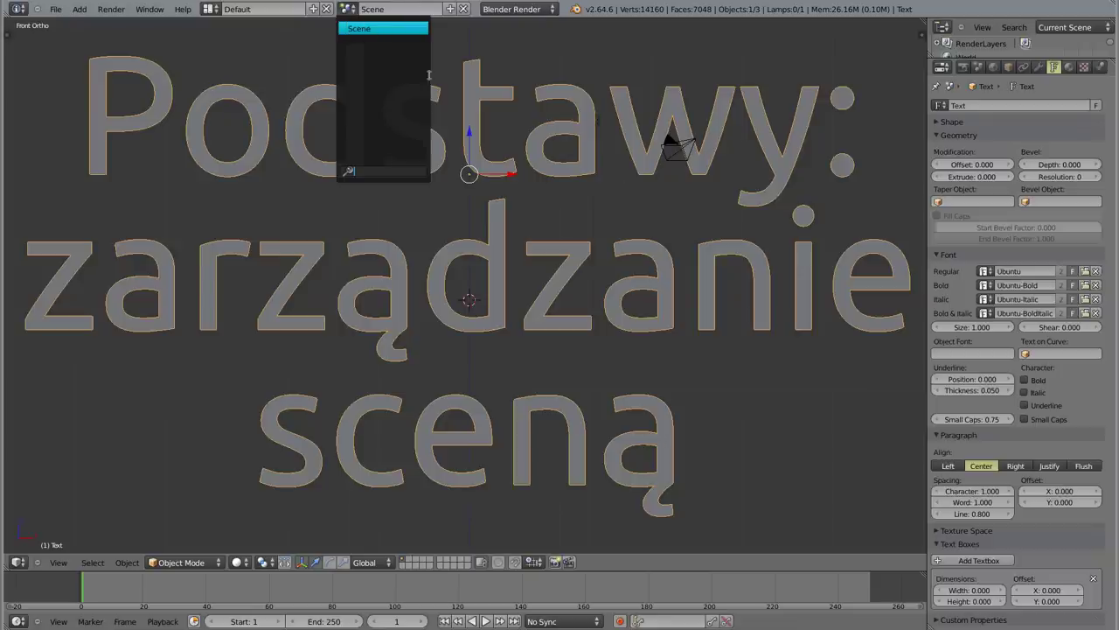
- Delete the 'Podstawy: zarządzanie sceną' title text and orbit to an angled view
{"action": "key", "text": "x"}
{"action": "left_click", "coordinate": [492, 203]}
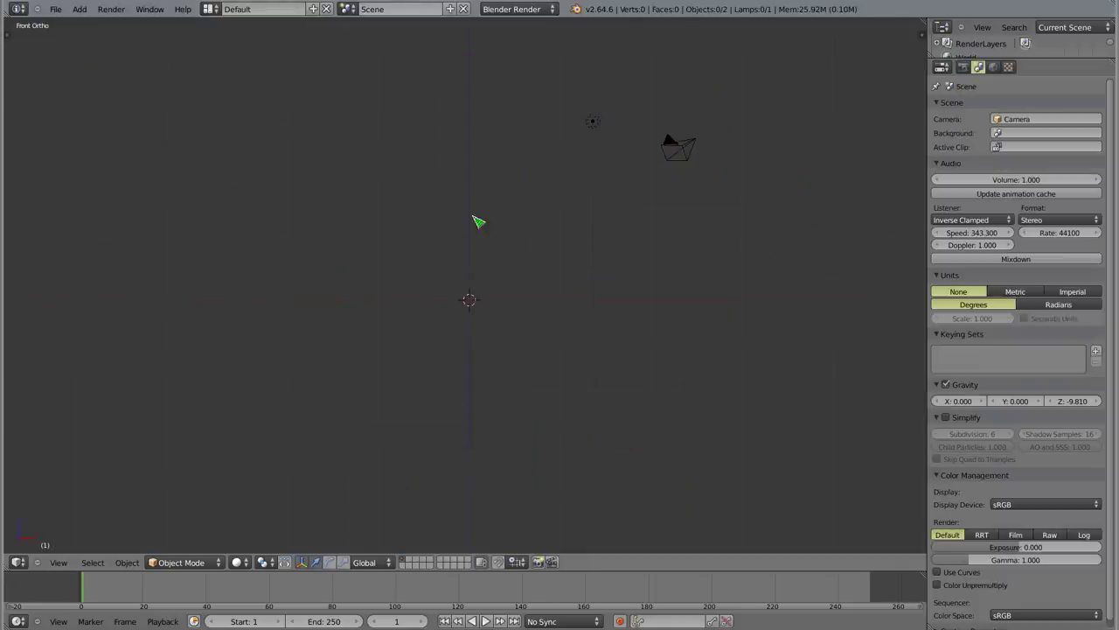
{"action": "mouse_move", "coordinate": [487, 292]}
{"action": "middle_mouse_down"}
{"action": "mouse_move", "coordinate": [487, 312]}
{"action": "mouse_move", "coordinate": [458, 350]}
{"action": "mouse_move", "coordinate": [469, 326]}
{"action": "mouse_move", "coordinate": [508, 302]}
{"action": "mouse_move", "coordinate": [579, 312]}
{"action": "mouse_move", "coordinate": [475, 182]}
{"action": "mouse_move", "coordinate": [398, 226]}
{"action": "mouse_move", "coordinate": [446, 317]}
{"action": "mouse_move", "coordinate": [499, 312]}
{"action": "middle_mouse_up"}
- Add a mesh cube to the scene and zoom to frame it
{"action": "key", "text": "shift+a"}
{"action": "left_click", "coordinate": [495, 280]}
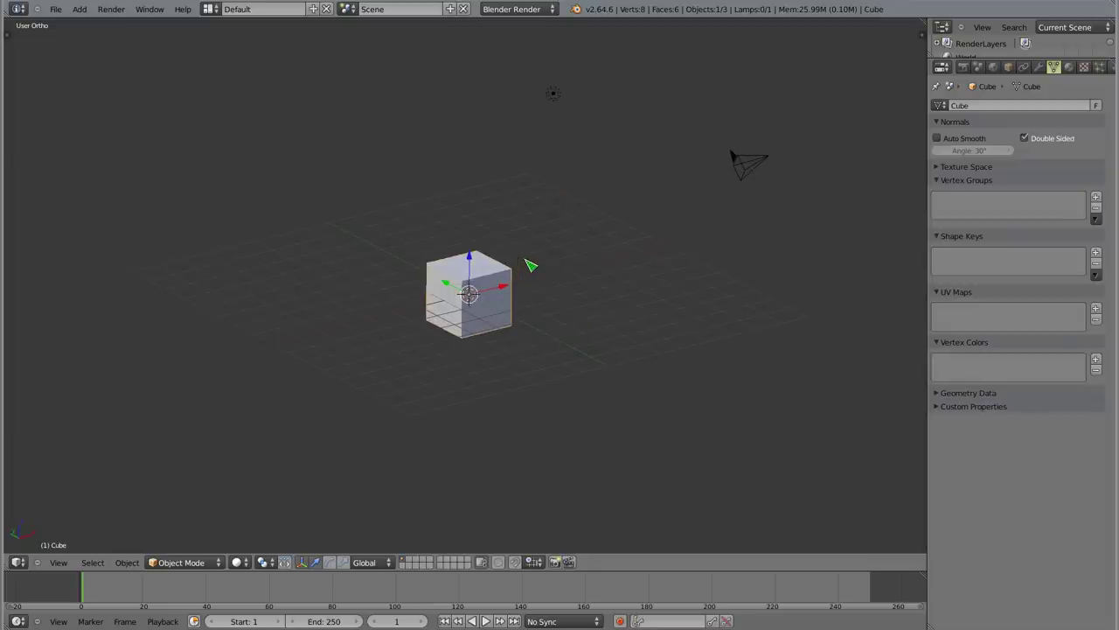
{"action": "scroll", "coordinate": [526, 260], "scroll_direction": "up", "scroll_amount": 2}
{"action": "scroll", "coordinate": [515, 270], "scroll_direction": "down", "scroll_amount": 1}
{"action": "scroll", "coordinate": [486, 289], "scroll_direction": "down", "scroll_amount": 1}
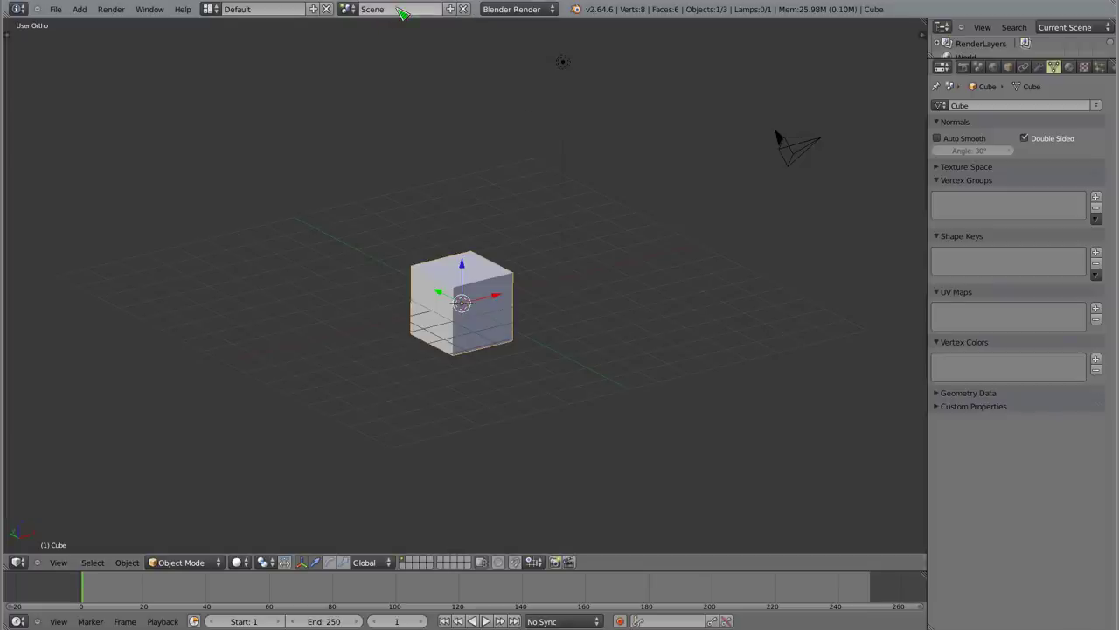
- Change the scene name 'Scene' to 'Scena' and check the scene list
{"action": "left_click", "coordinate": [402, 9]}
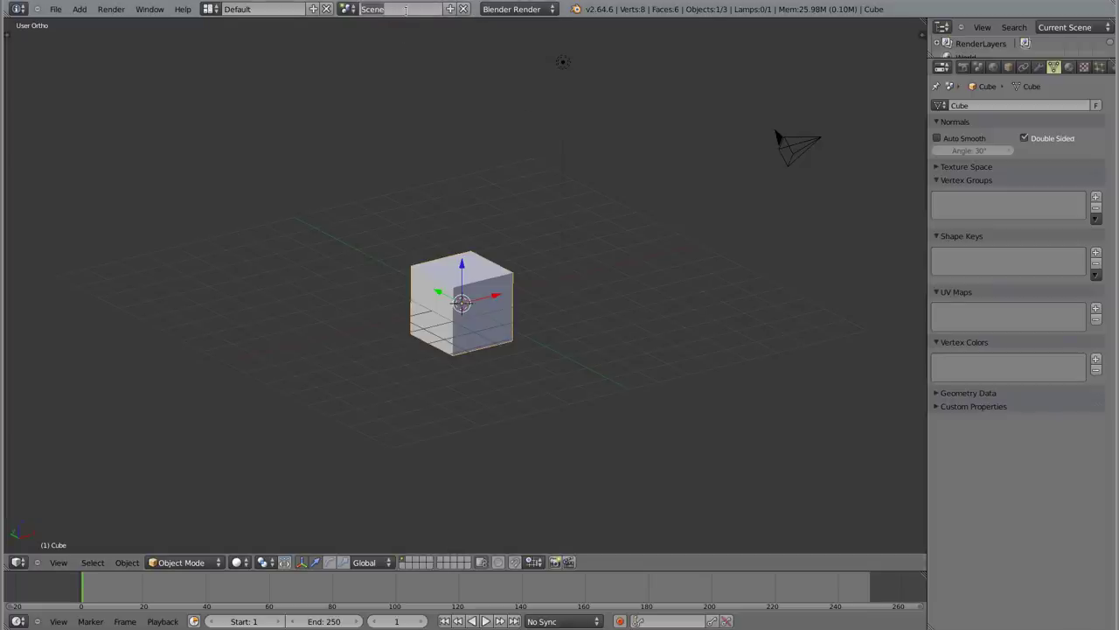
{"action": "type", "text": "Scena"}
{"action": "key", "text": "Return"}
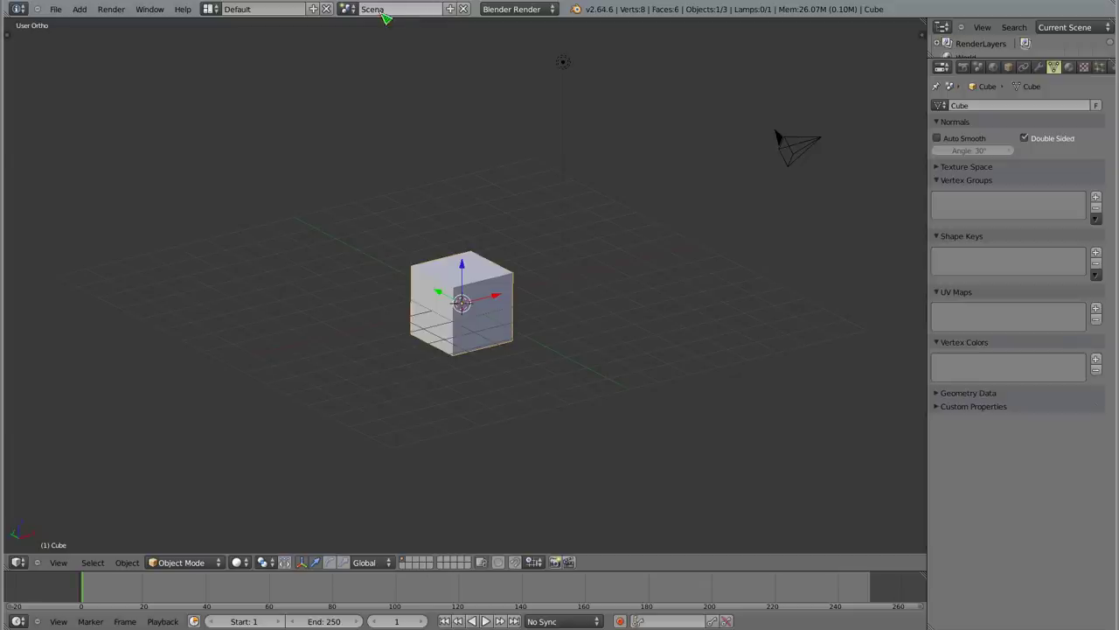
{"action": "left_click", "coordinate": [347, 7]}
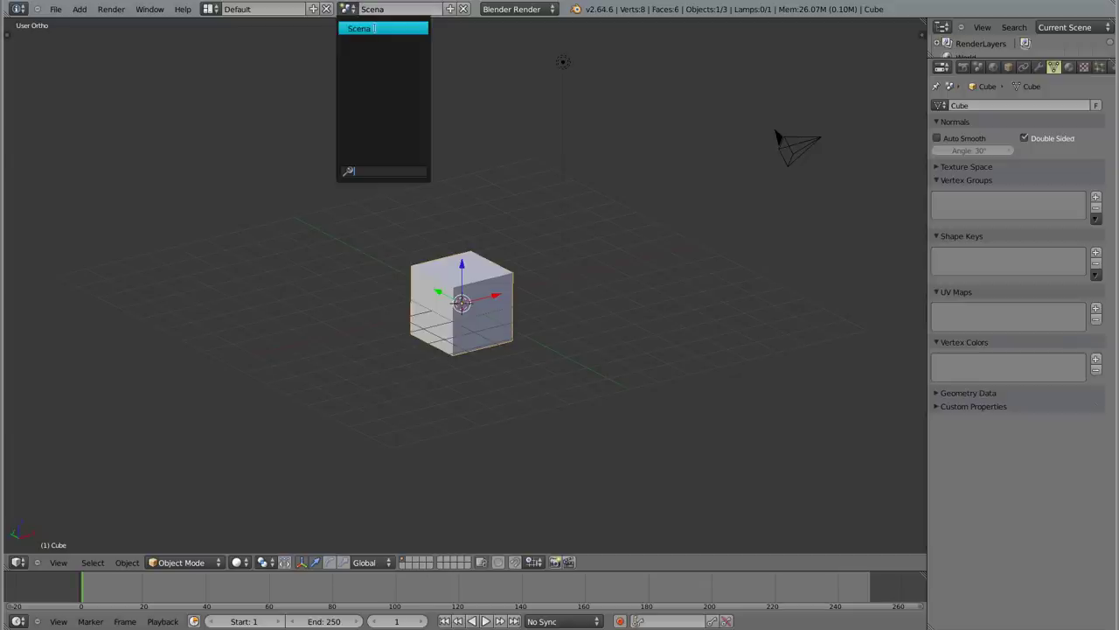
- Create a new empty scene named 'Scene' and view its empty World settings
{"action": "left_click", "coordinate": [451, 9]}
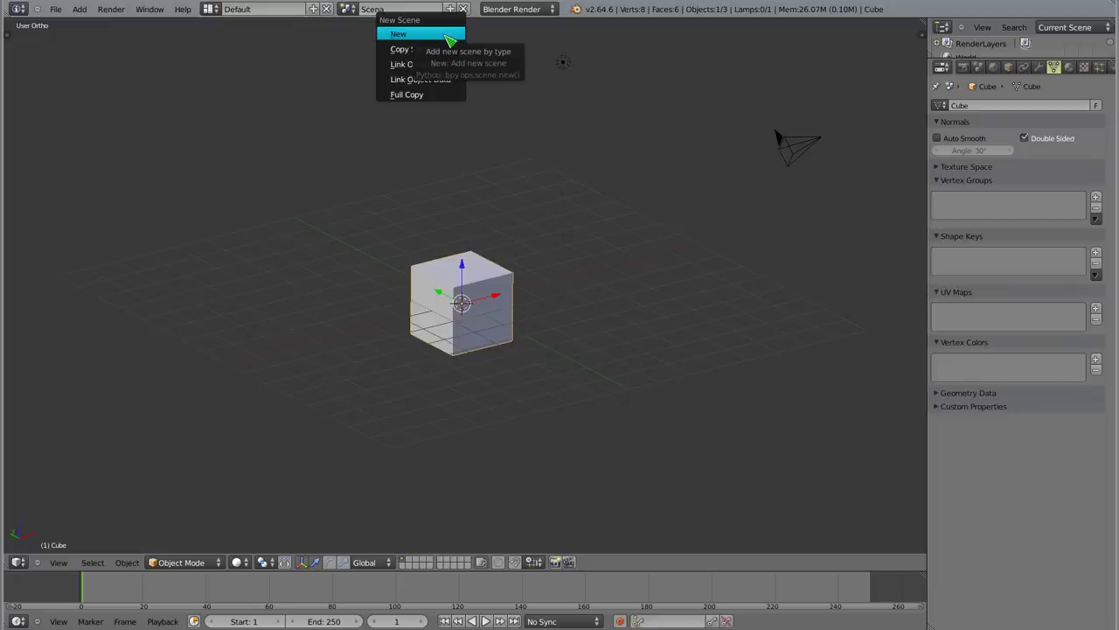
{"action": "left_click", "coordinate": [448, 41]}
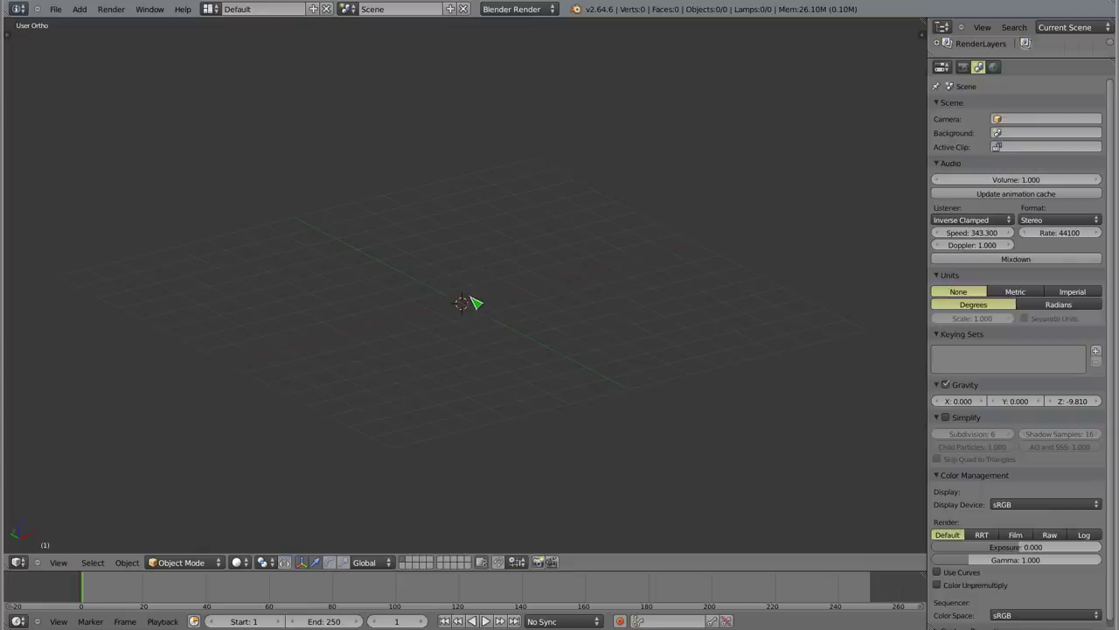
{"action": "left_click", "coordinate": [1000, 67]}
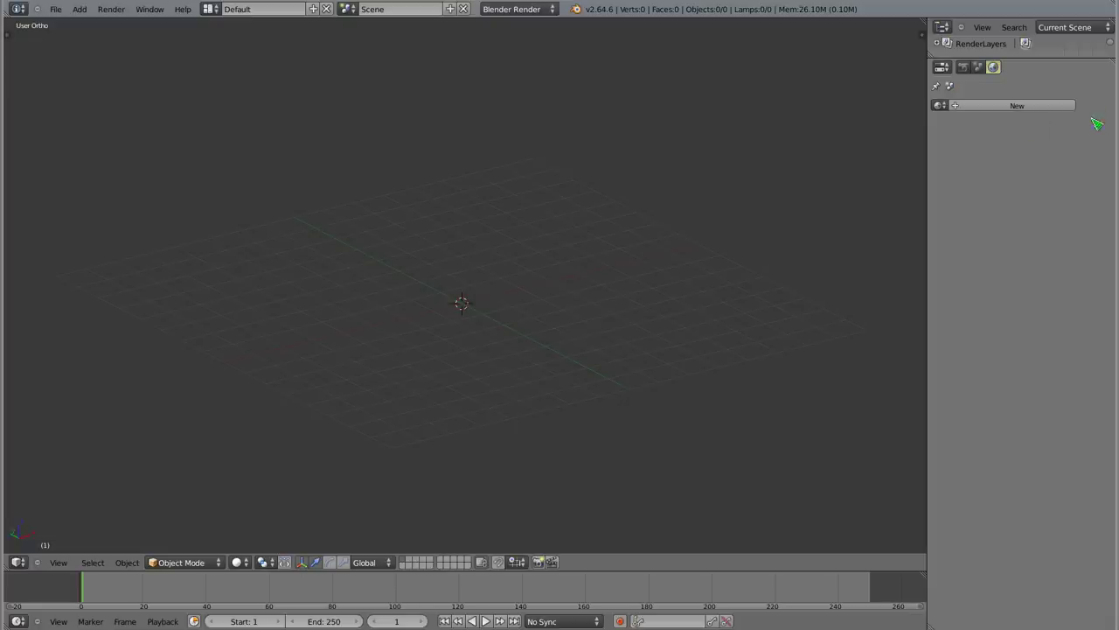
{"action": "middle_click_drag", "start_coordinate": [998, 186], "coordinate": [1008, 188], "text": "ctrl"}
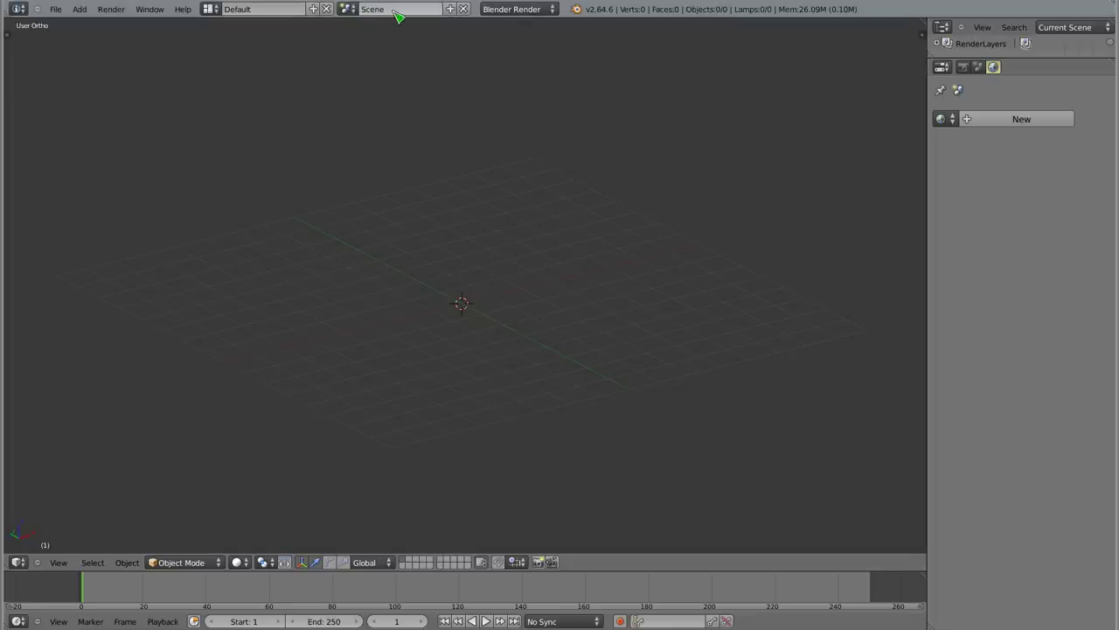
- Add two more empty scenes, Scene.001 and Scene.002
{"action": "left_click", "coordinate": [450, 8]}
{"action": "left_click", "coordinate": [427, 34]}
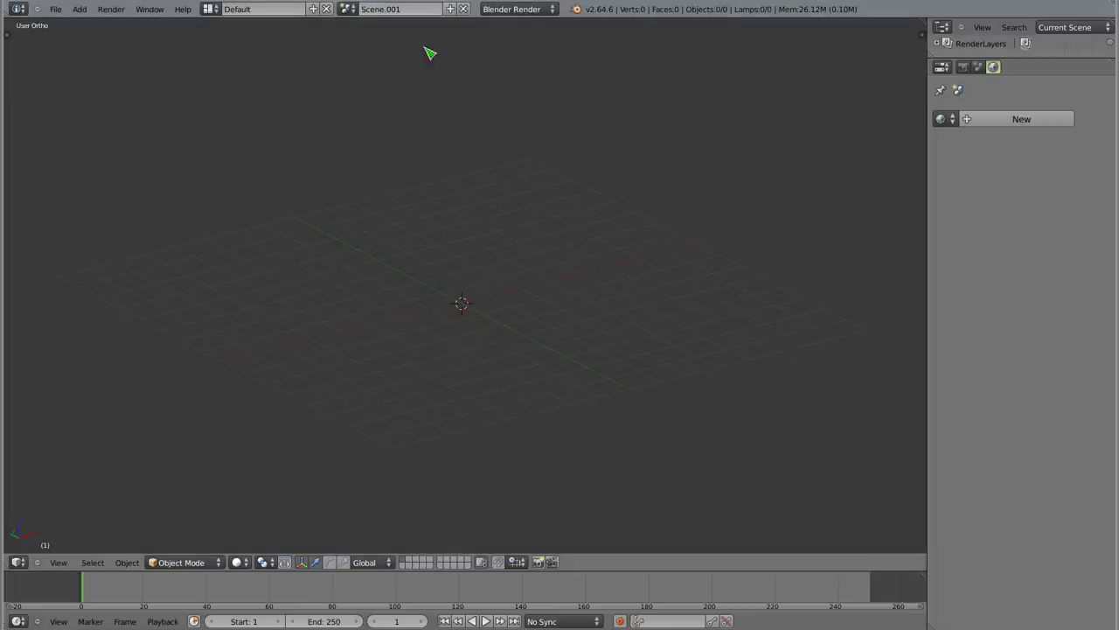
{"action": "left_click", "coordinate": [450, 9]}
{"action": "left_click", "coordinate": [428, 34]}
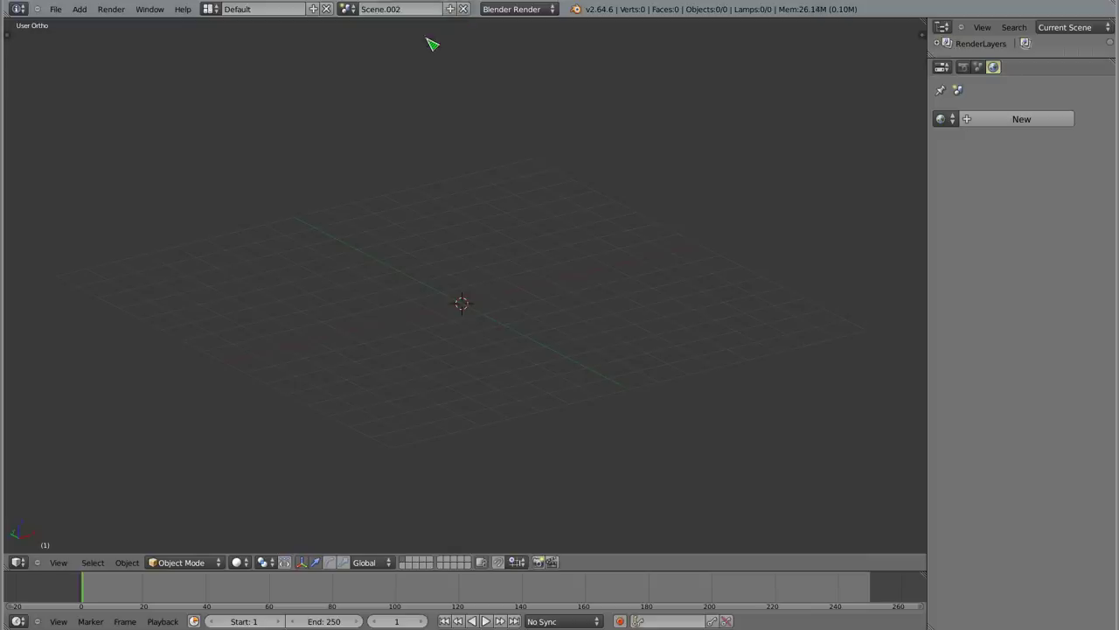
- Switch to Scena, then to the empty scene named Scene
{"action": "left_click", "coordinate": [349, 10]}
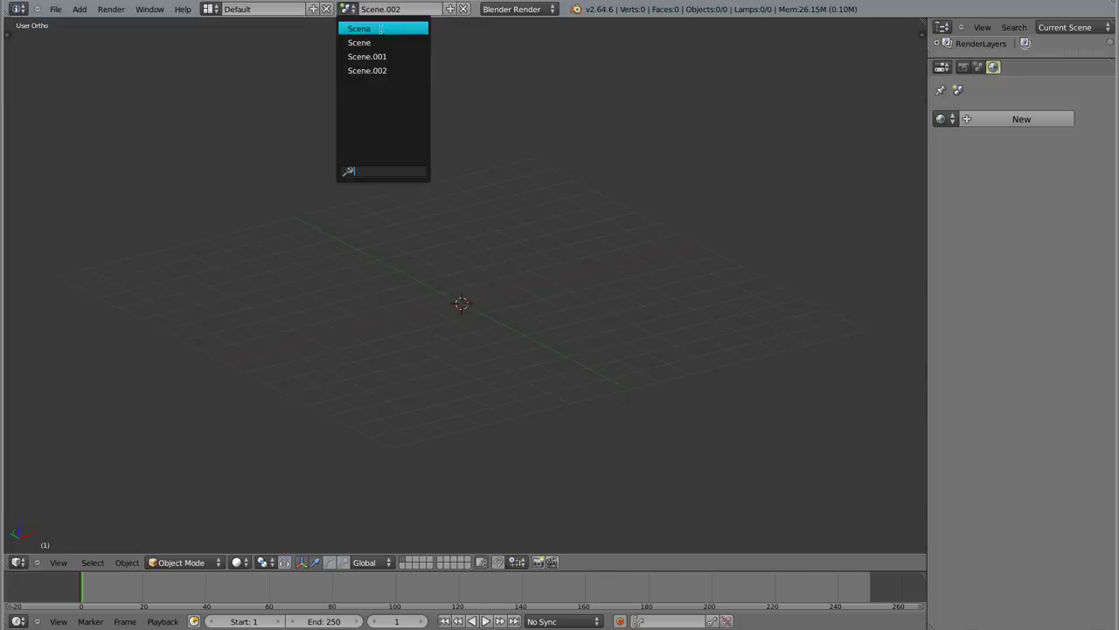
{"action": "left_click", "coordinate": [380, 29]}
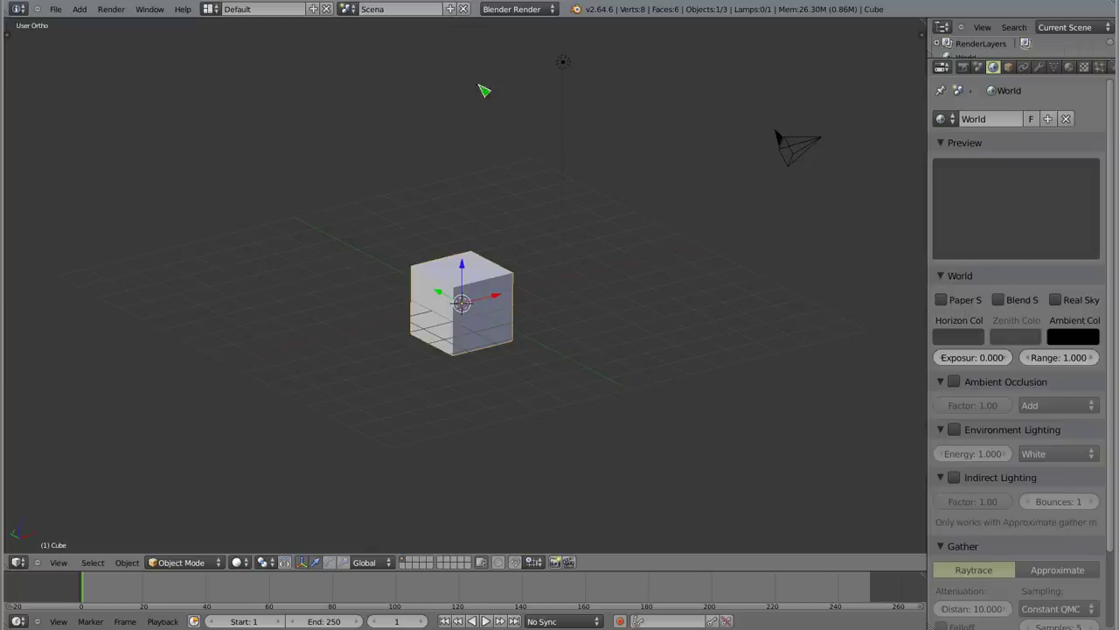
{"action": "left_click", "coordinate": [349, 10]}
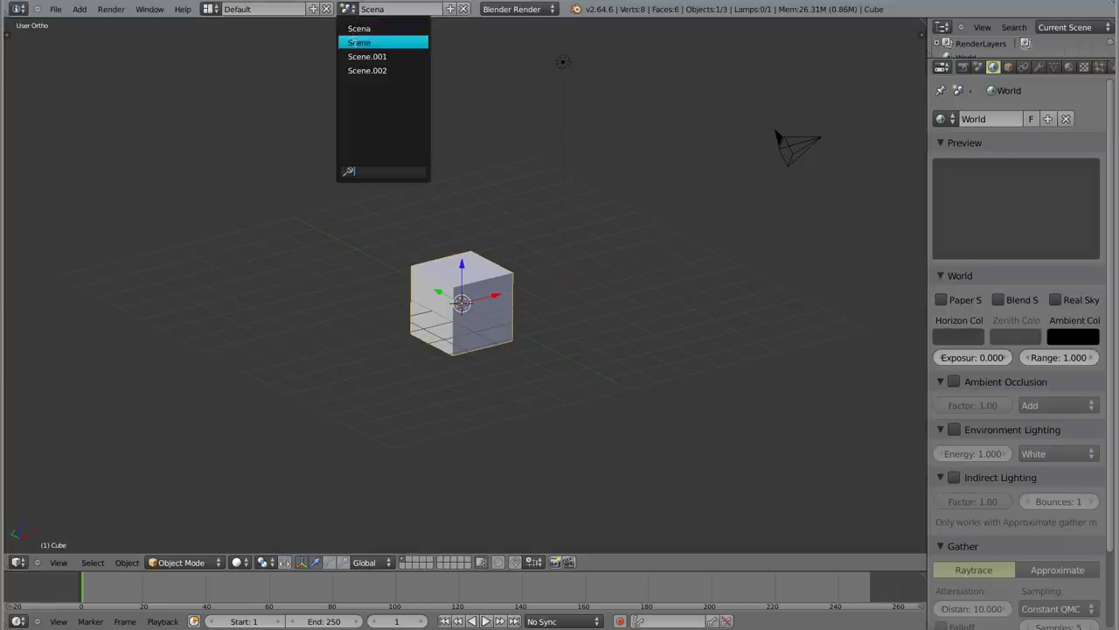
{"action": "left_click", "coordinate": [358, 42]}
- Add a UV sphere to Scene and a cone to Scene.001
{"action": "key", "text": "shift+a"}
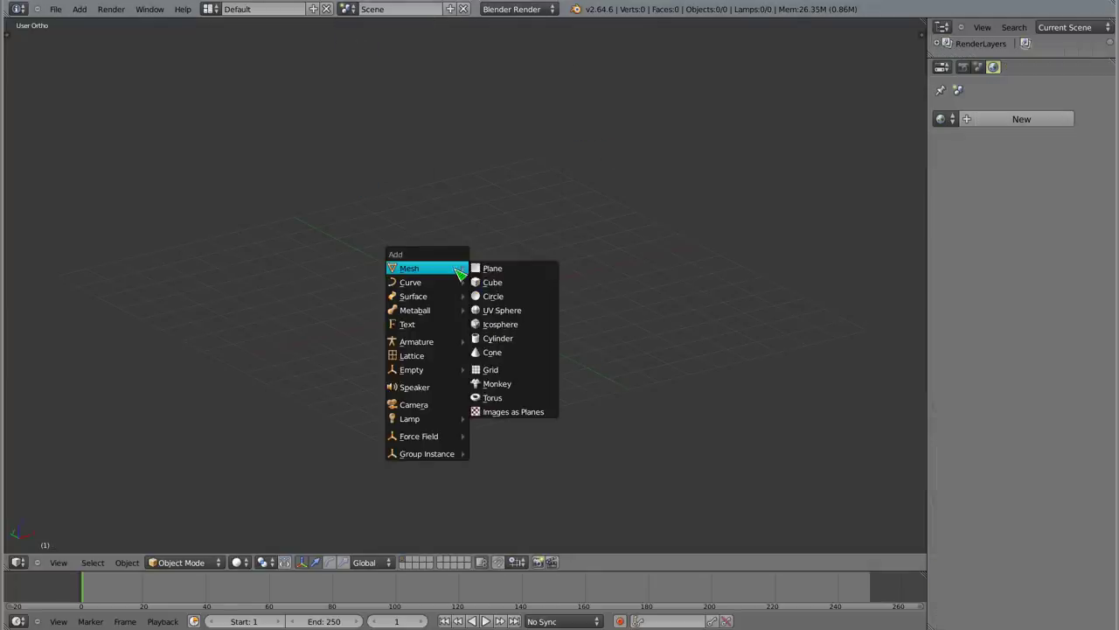
{"action": "left_click", "coordinate": [501, 308]}
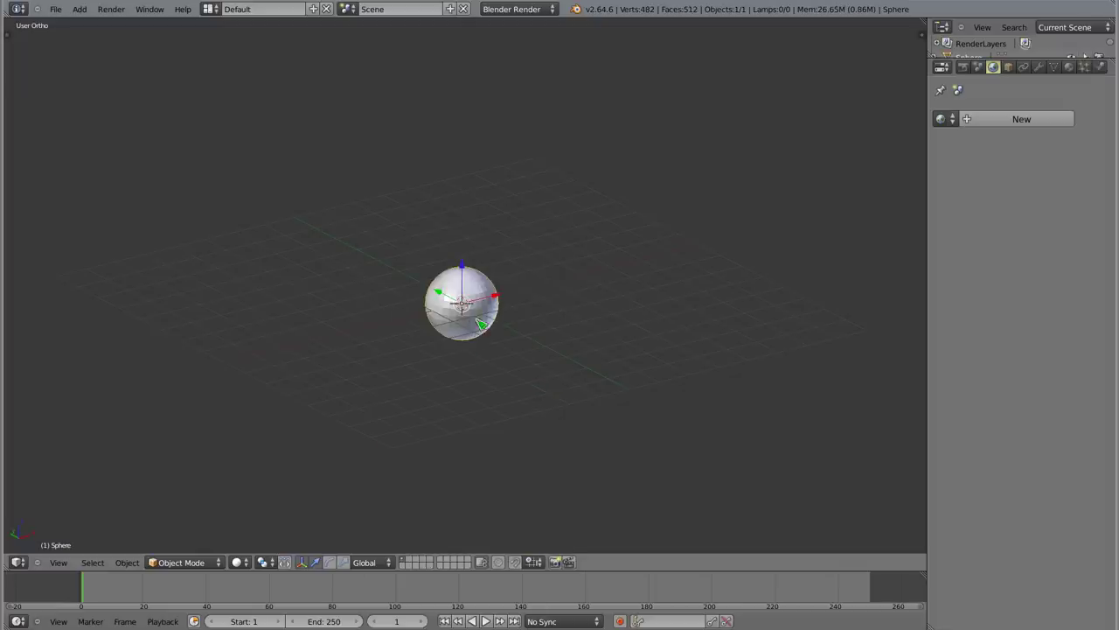
{"action": "left_click", "coordinate": [347, 8]}
{"action": "left_click", "coordinate": [360, 55]}
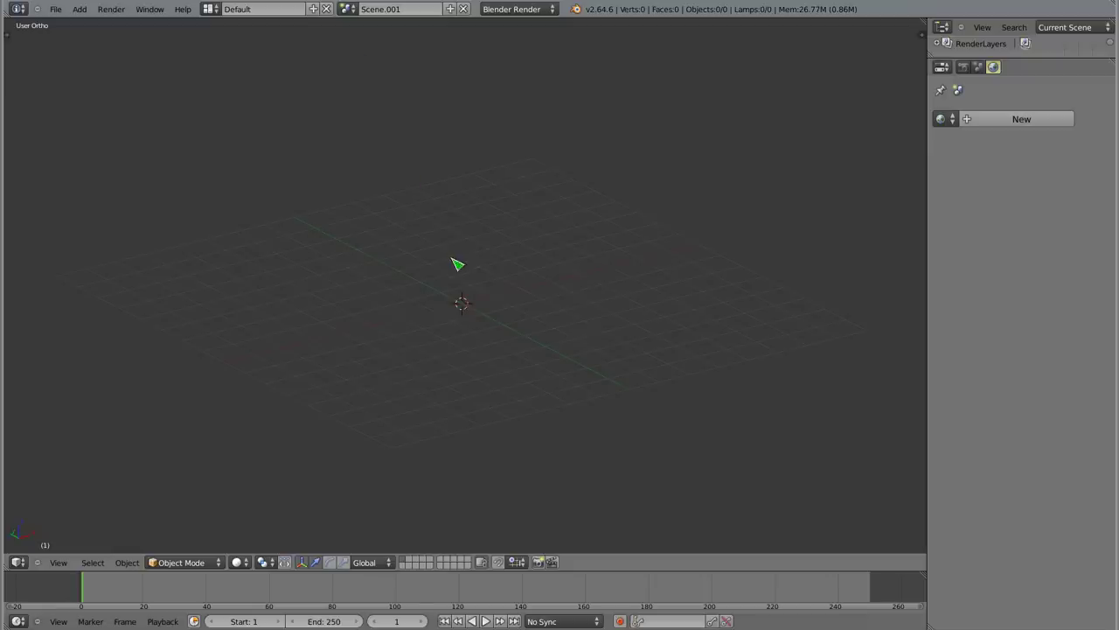
{"action": "key", "text": "shift+a"}
{"action": "left_click", "coordinate": [521, 343]}
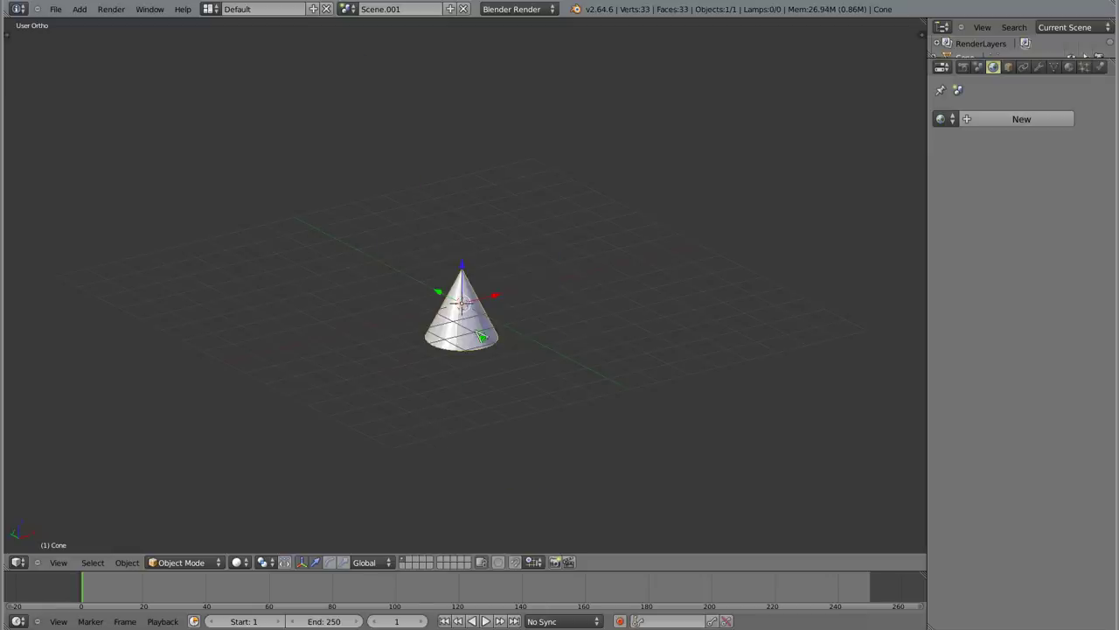
- Add a torus to Scene.002, then return to Scena
{"action": "left_click", "coordinate": [347, 9]}
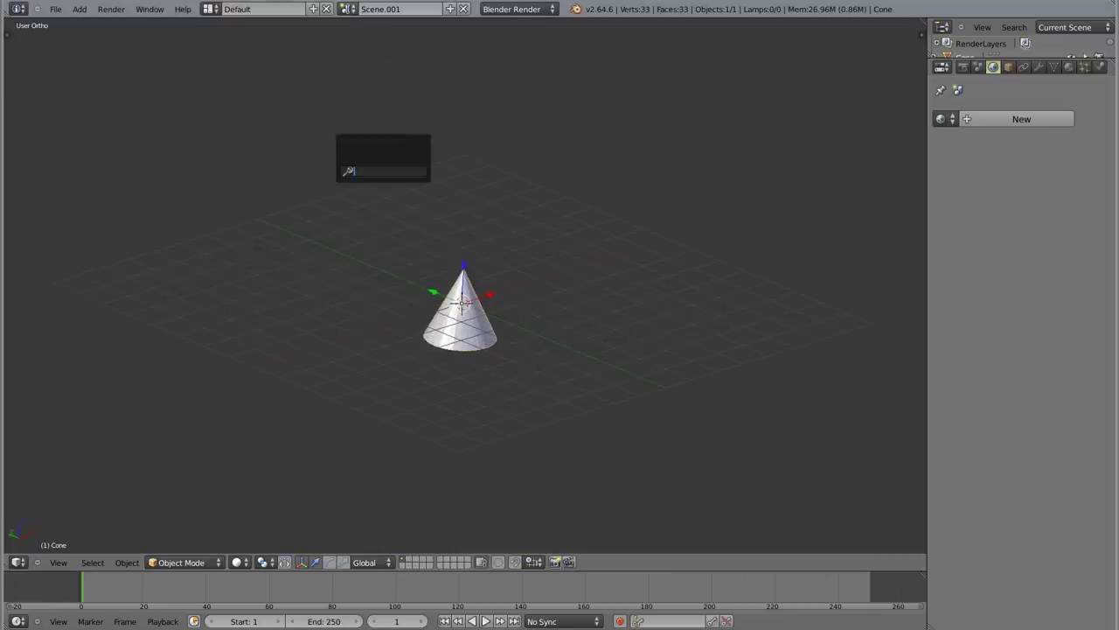
{"action": "left_click", "coordinate": [393, 70]}
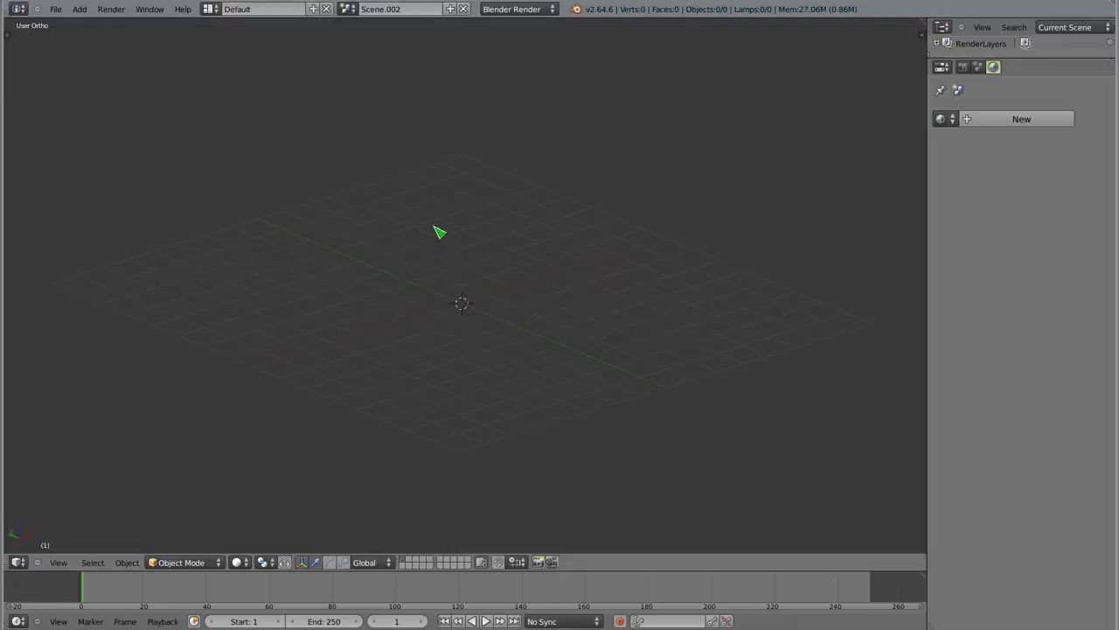
{"action": "key", "text": "shift+a"}
{"action": "left_click", "coordinate": [494, 371]}
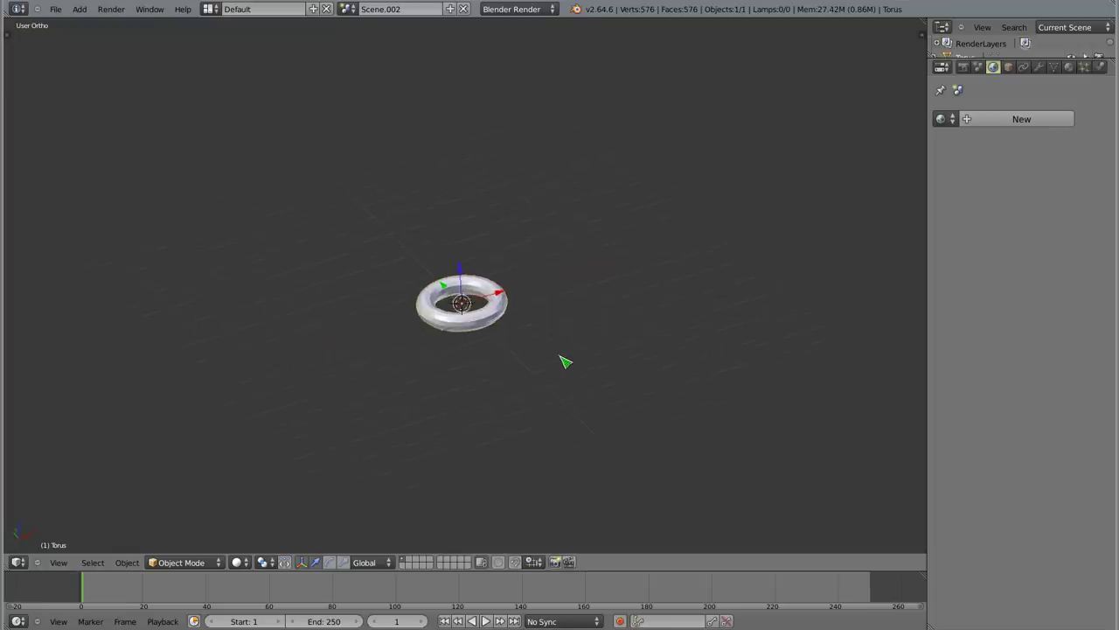
{"action": "left_click", "coordinate": [347, 9]}
{"action": "left_click", "coordinate": [354, 29]}
{"action": "left_click", "coordinate": [353, 12]}
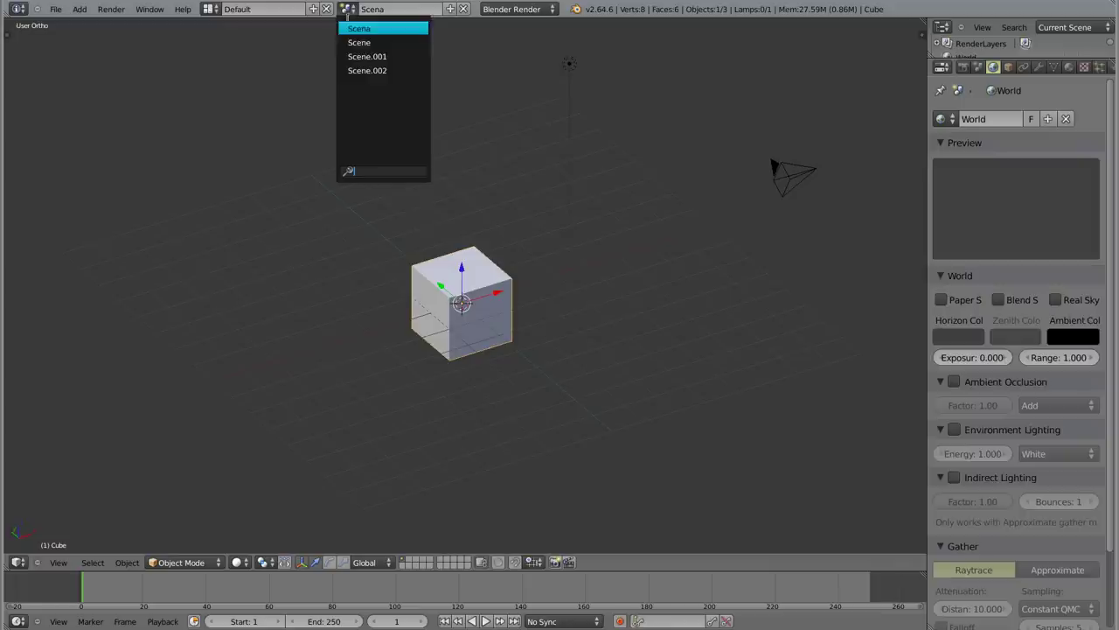
{"action": "left_click", "coordinate": [355, 42]}
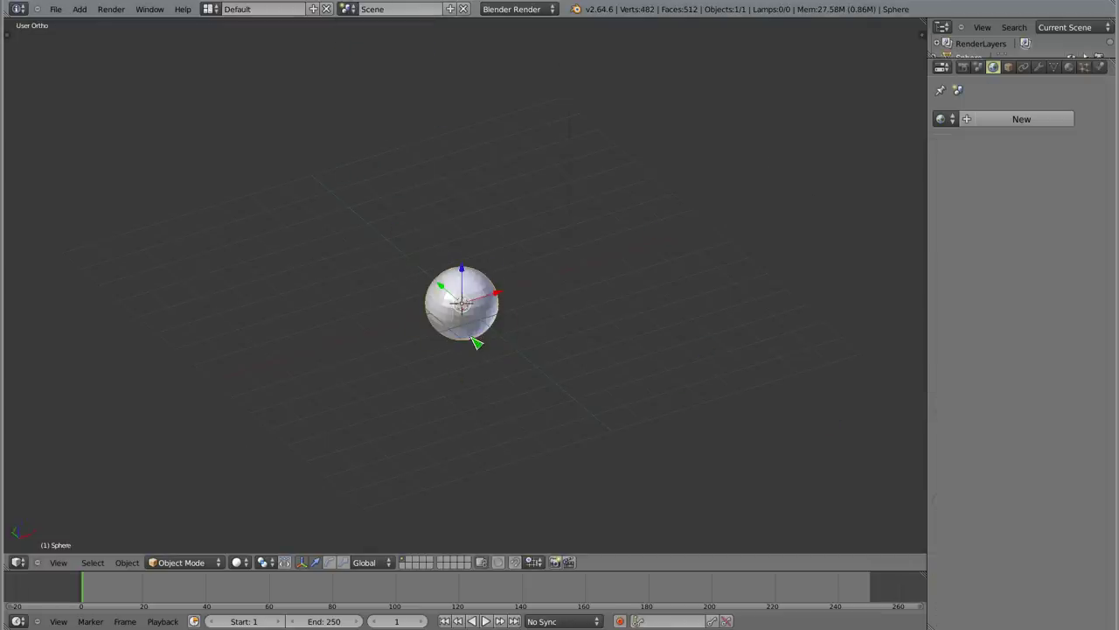
{"action": "left_click", "coordinate": [349, 10]}
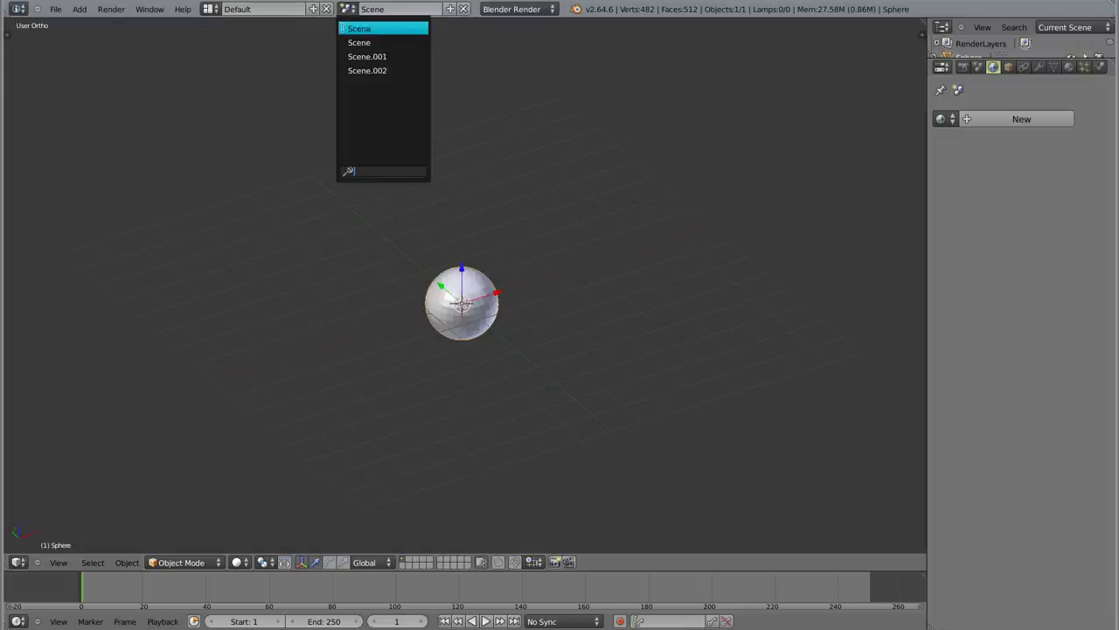
{"action": "left_click", "coordinate": [344, 28]}
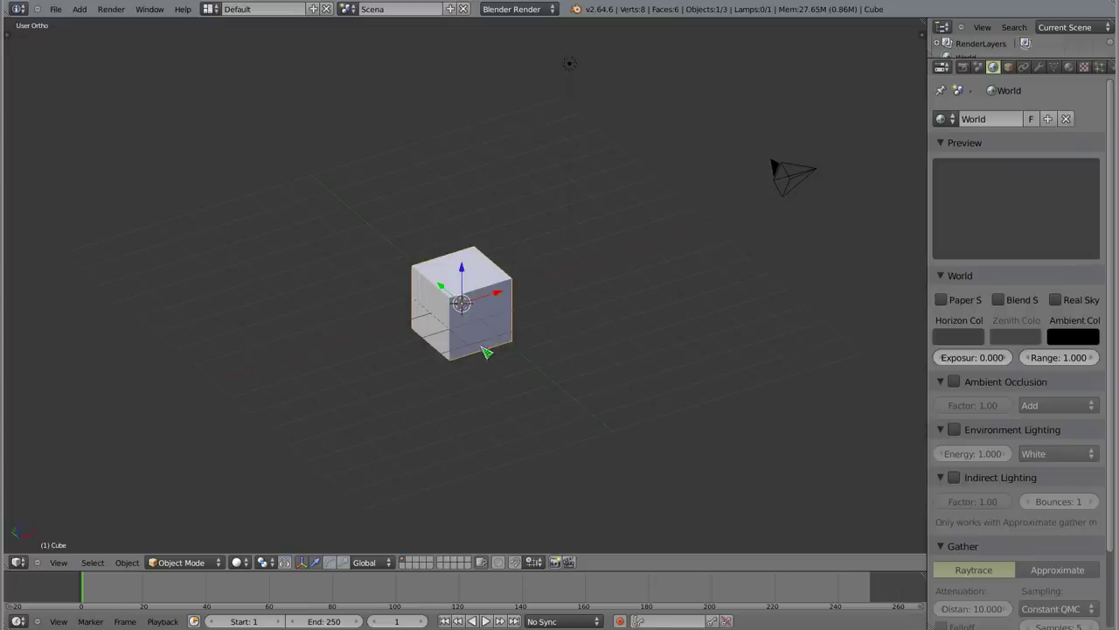
{"action": "middle_click_drag", "start_coordinate": [484, 350], "coordinate": [487, 333]}
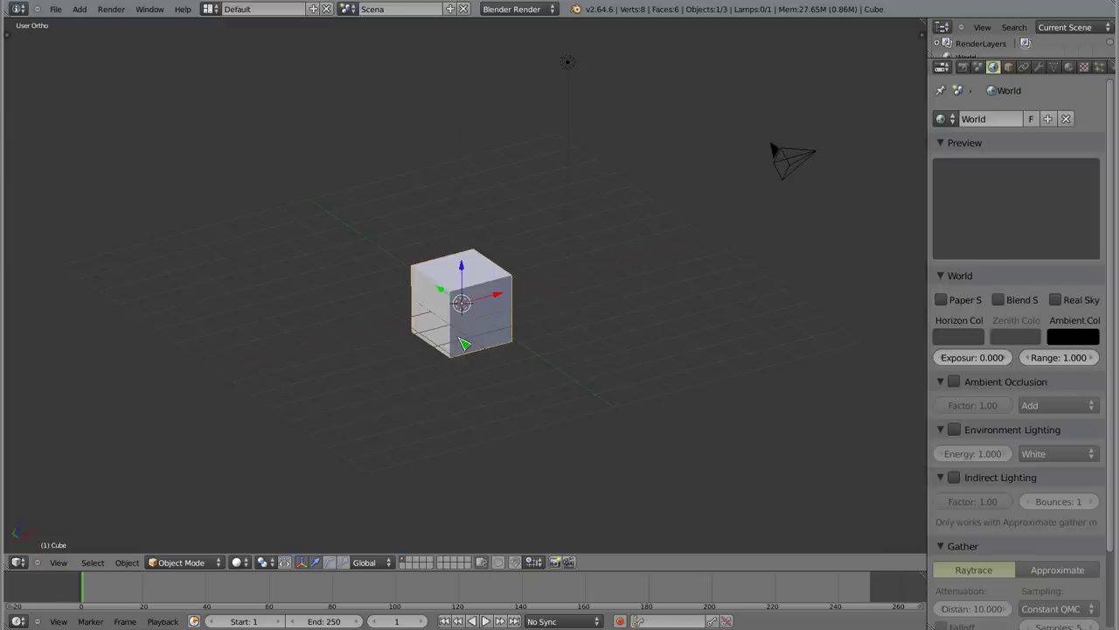
{"action": "left_click", "coordinate": [451, 9]}
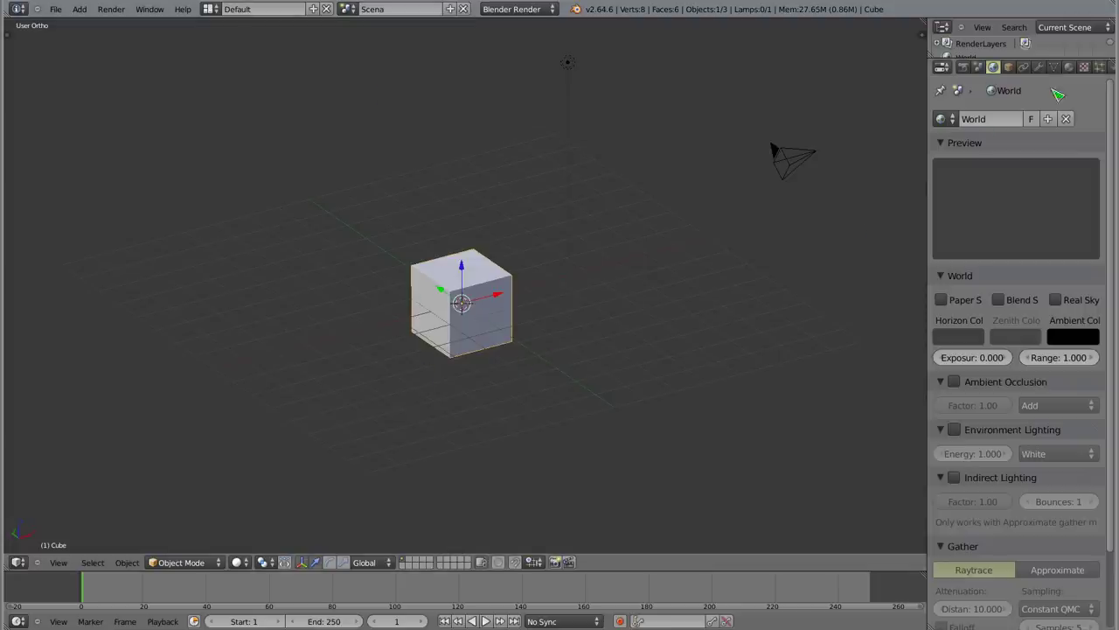
- Widen the outliner and properties area, then select Camera, Lamp and finally Cube
{"action": "left_click_drag", "start_coordinate": [1039, 59], "coordinate": [1015, 309]}
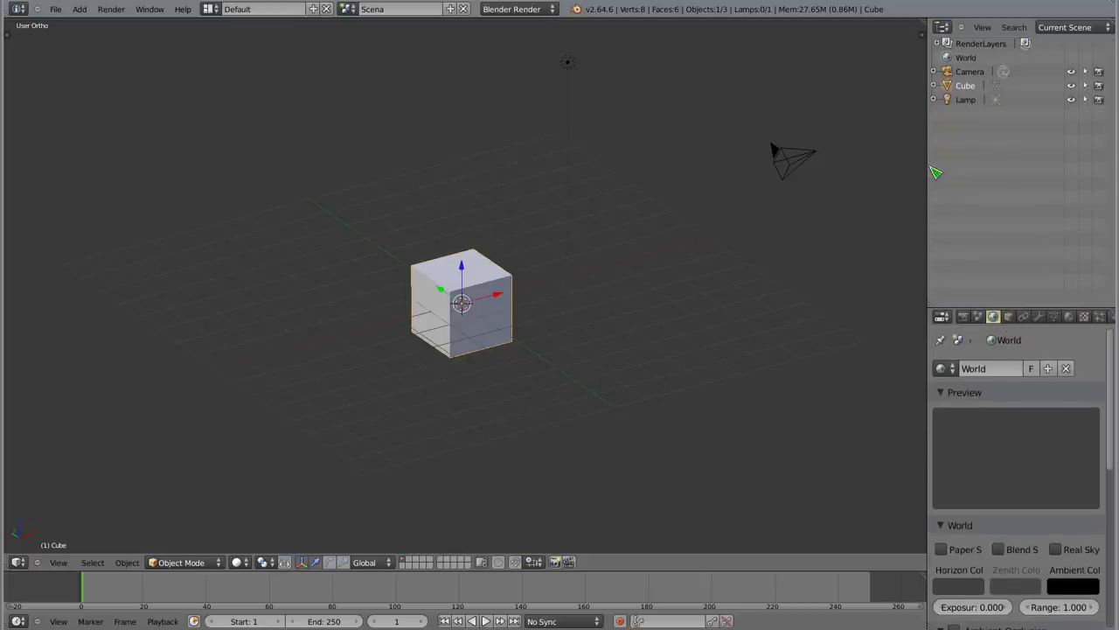
{"action": "left_click_drag", "start_coordinate": [929, 173], "coordinate": [862, 210]}
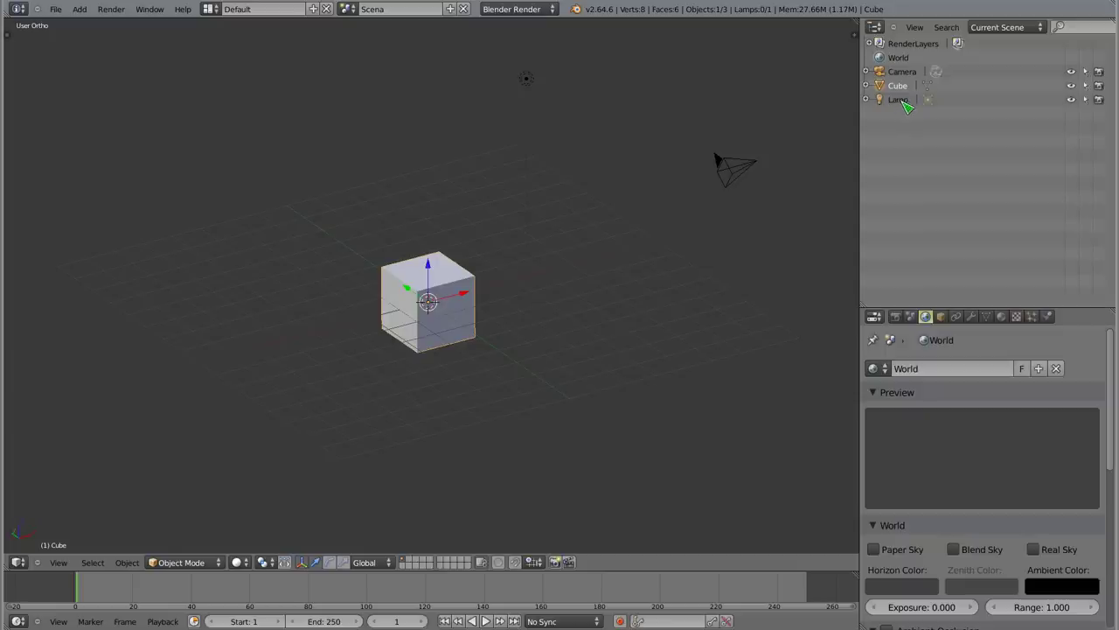
{"action": "right_click", "coordinate": [728, 168]}
{"action": "right_click", "coordinate": [528, 79]}
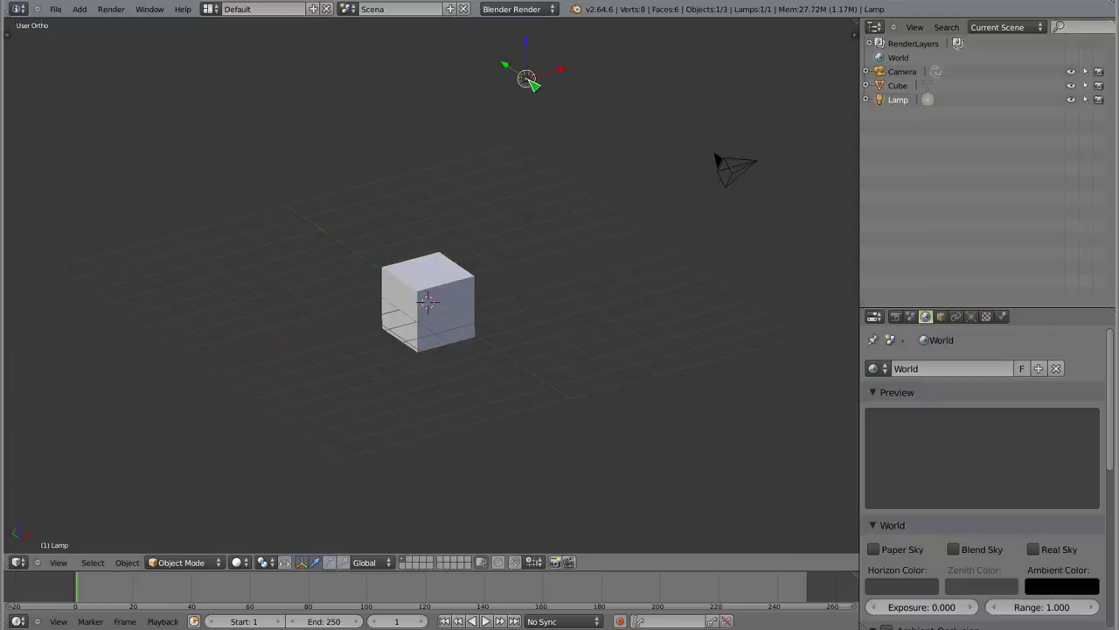
{"action": "right_click", "coordinate": [435, 285]}
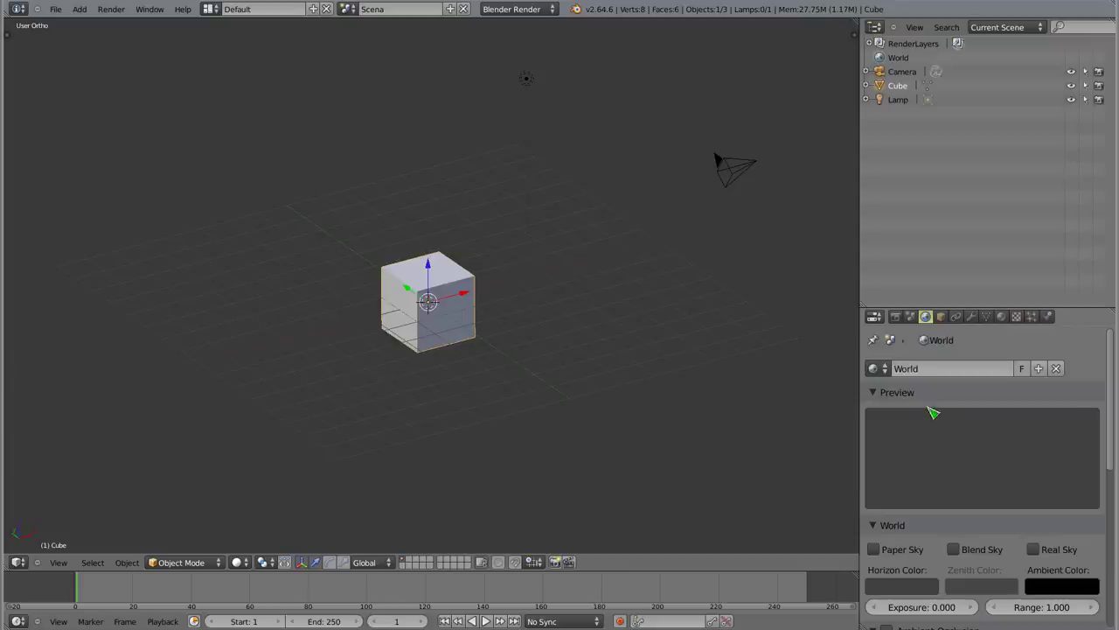
{"action": "scroll", "coordinate": [952, 437], "scroll_direction": "down", "scroll_amount": 2}
{"action": "scroll", "coordinate": [951, 489], "scroll_direction": "down", "scroll_amount": 3}
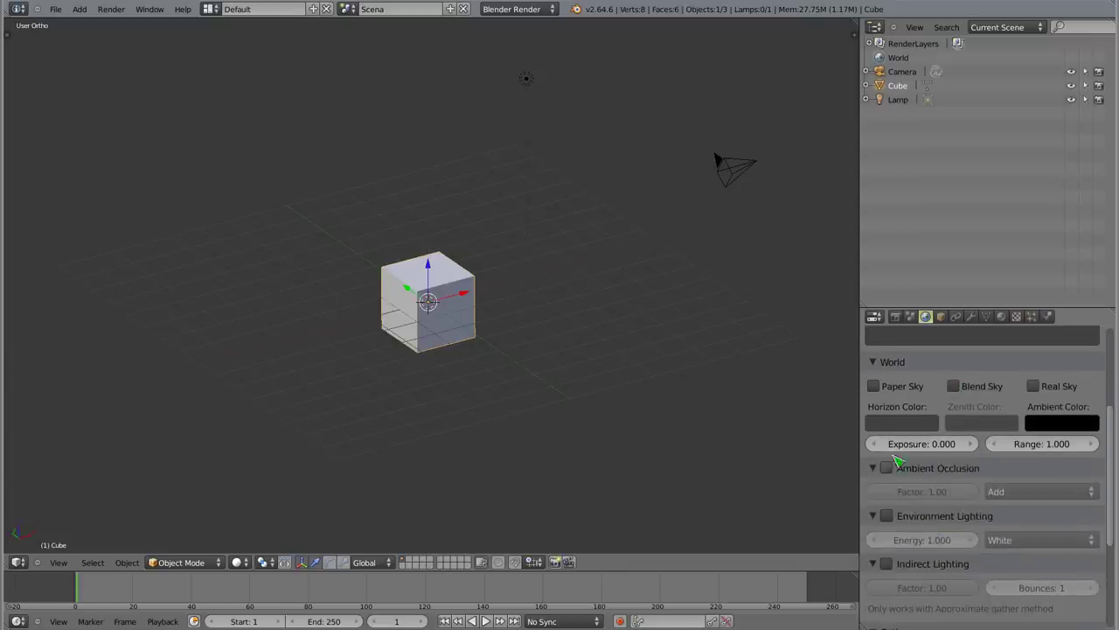
{"action": "scroll", "coordinate": [975, 479], "scroll_direction": "up", "scroll_amount": 1}
{"action": "scroll", "coordinate": [976, 479], "scroll_direction": "up", "scroll_amount": 2}
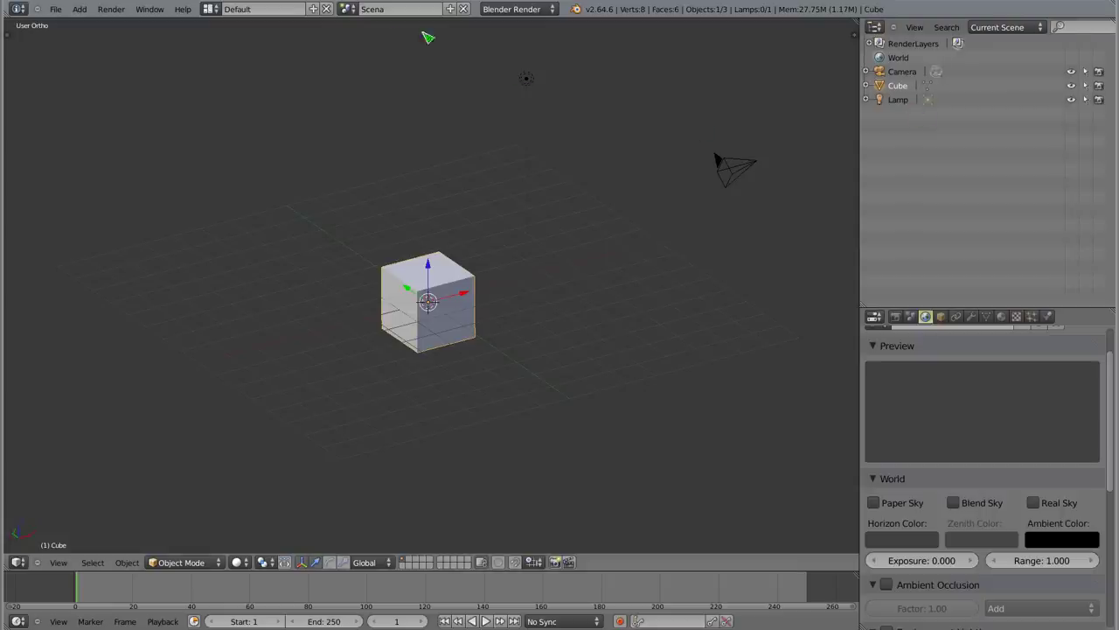
- Set the outliner display to All Scenes and collapse the Scena tree
{"action": "left_click", "coordinate": [1031, 29]}
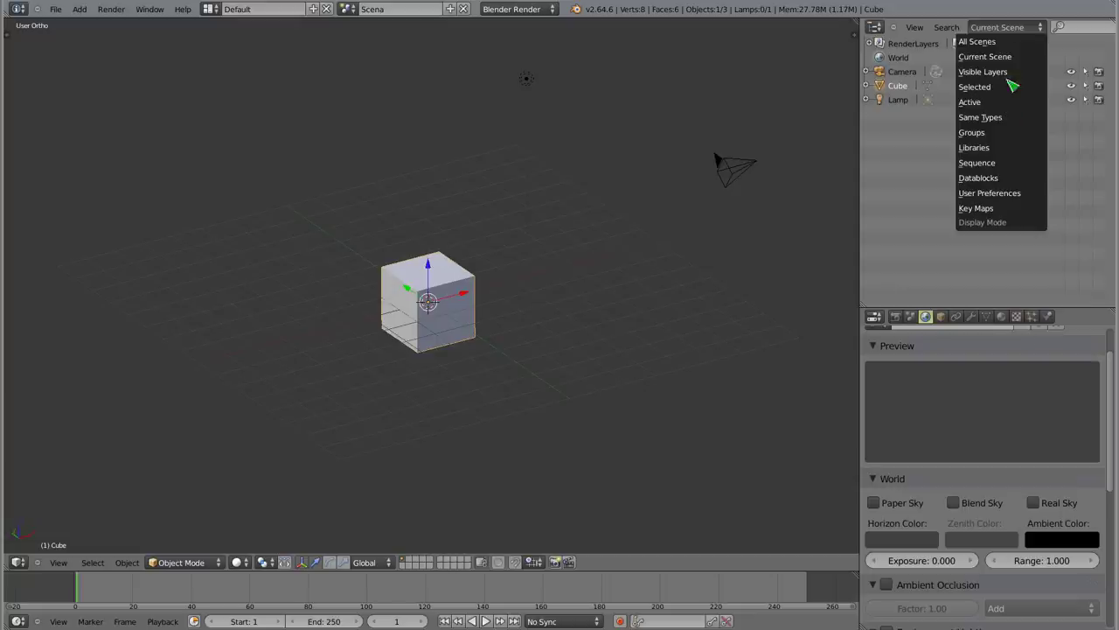
{"action": "left_click", "coordinate": [1018, 44]}
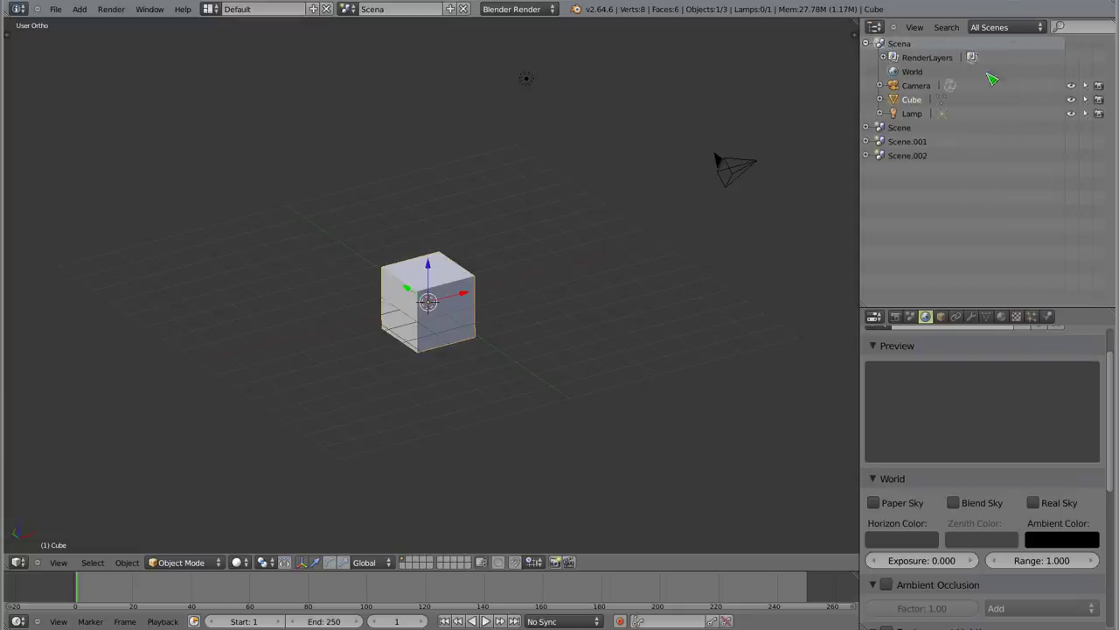
{"action": "left_click", "coordinate": [867, 44]}
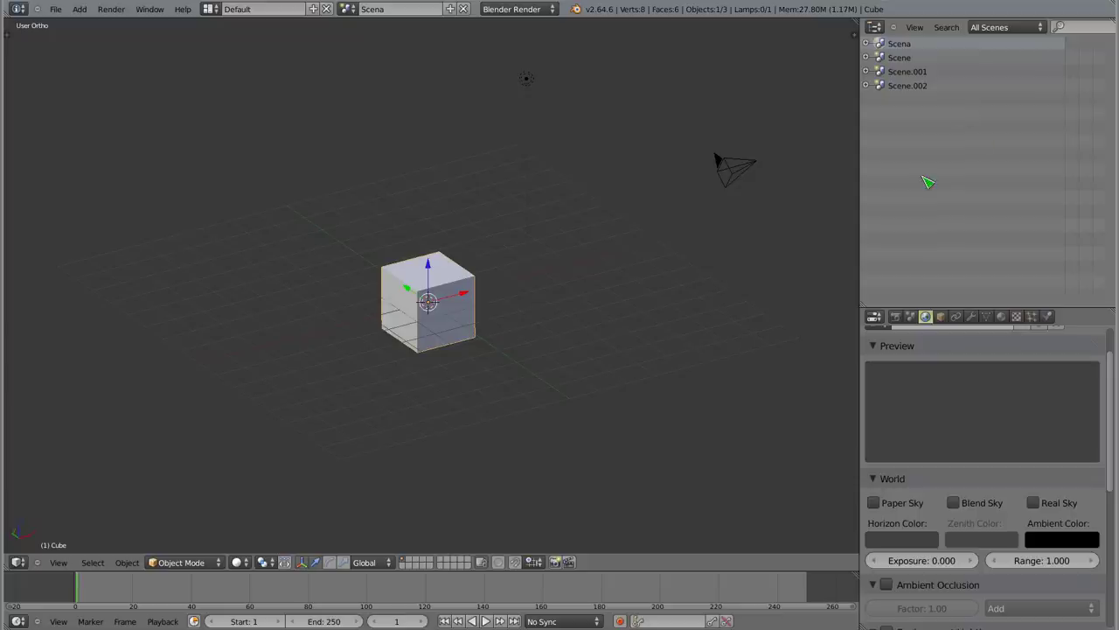
- Expand Scena, Scene, Scene.001 and Scene.002 in the outliner to show their objects
{"action": "left_click", "coordinate": [1021, 28]}
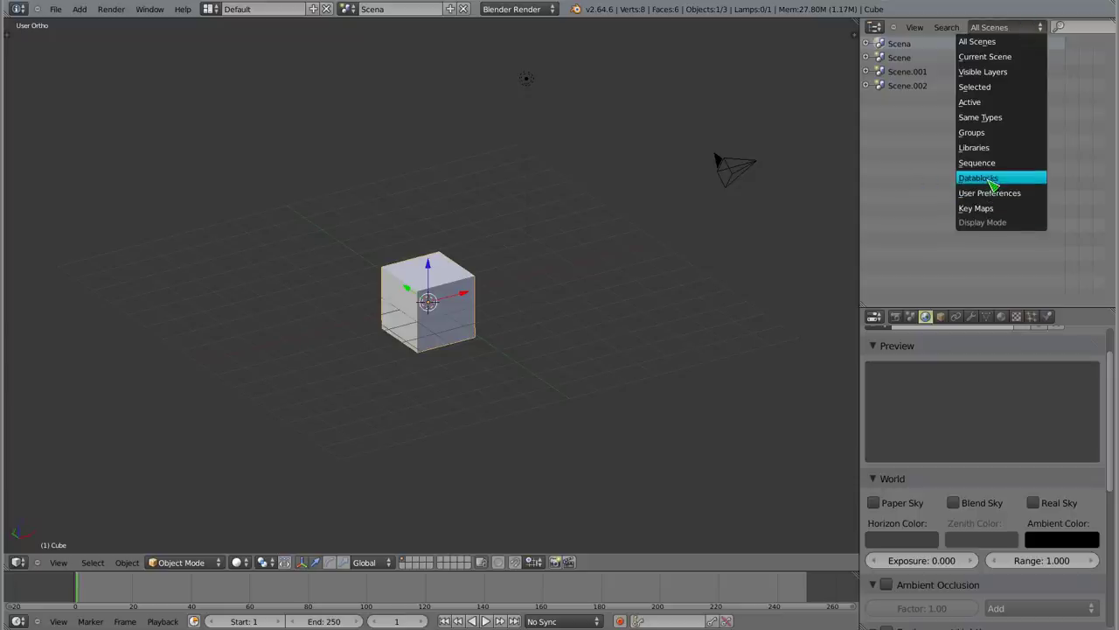
{"action": "left_click", "coordinate": [984, 41]}
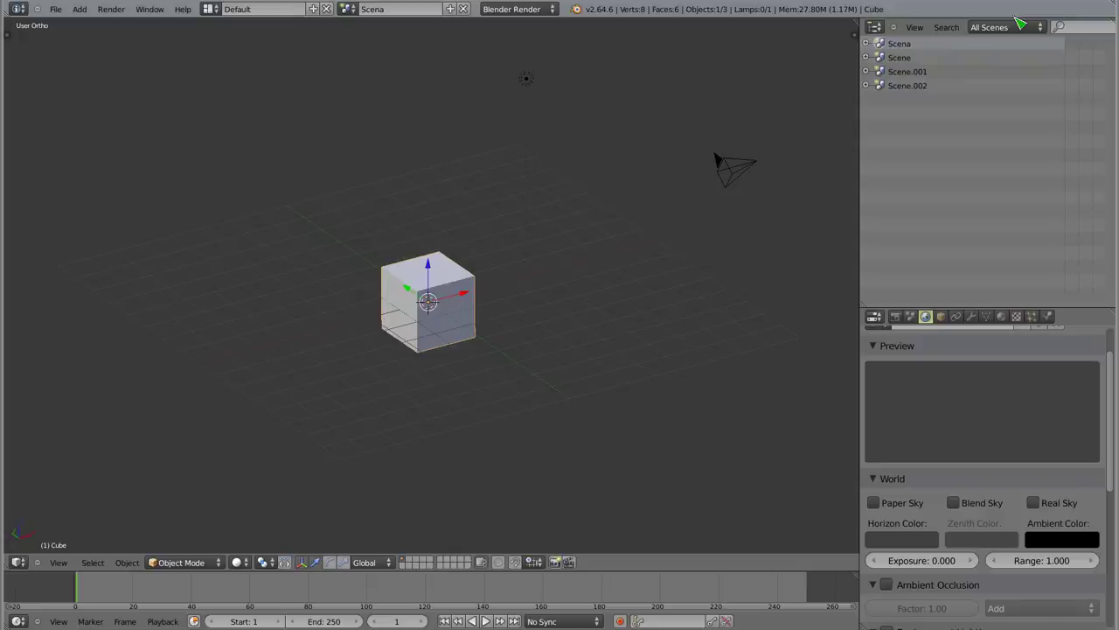
{"action": "left_click", "coordinate": [866, 43]}
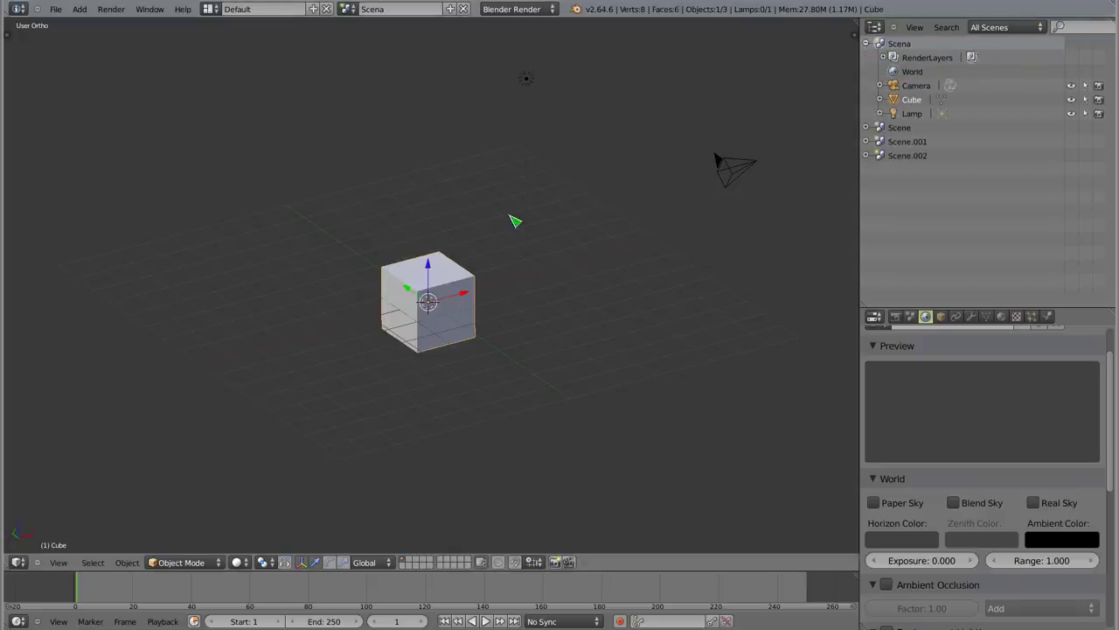
{"action": "left_click", "coordinate": [867, 128]}
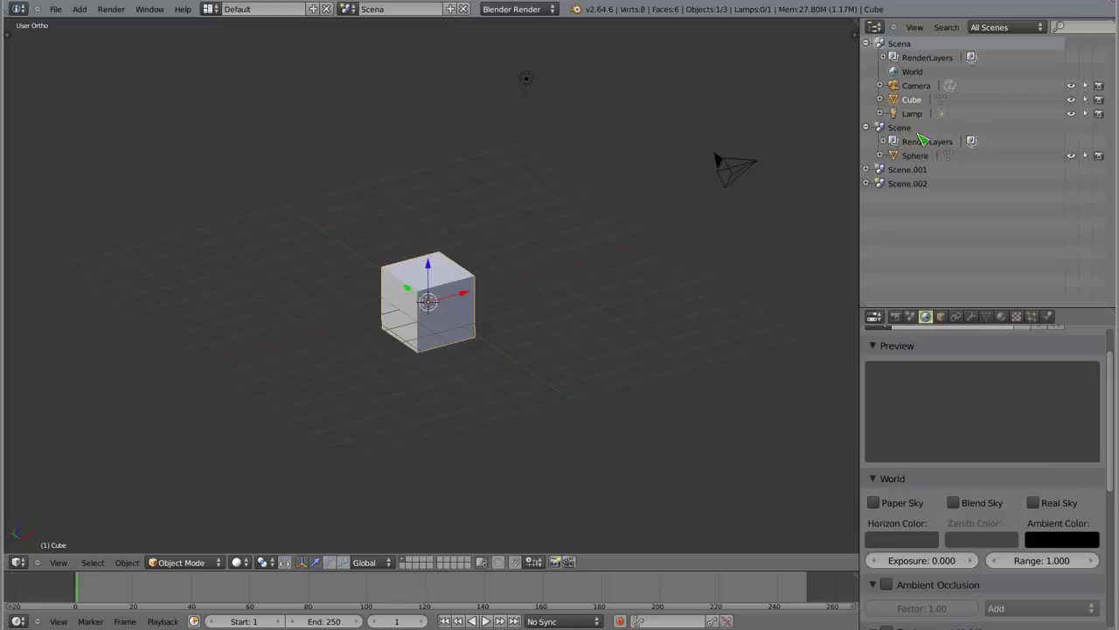
{"action": "left_click", "coordinate": [450, 8]}
{"action": "left_click", "coordinate": [867, 169]}
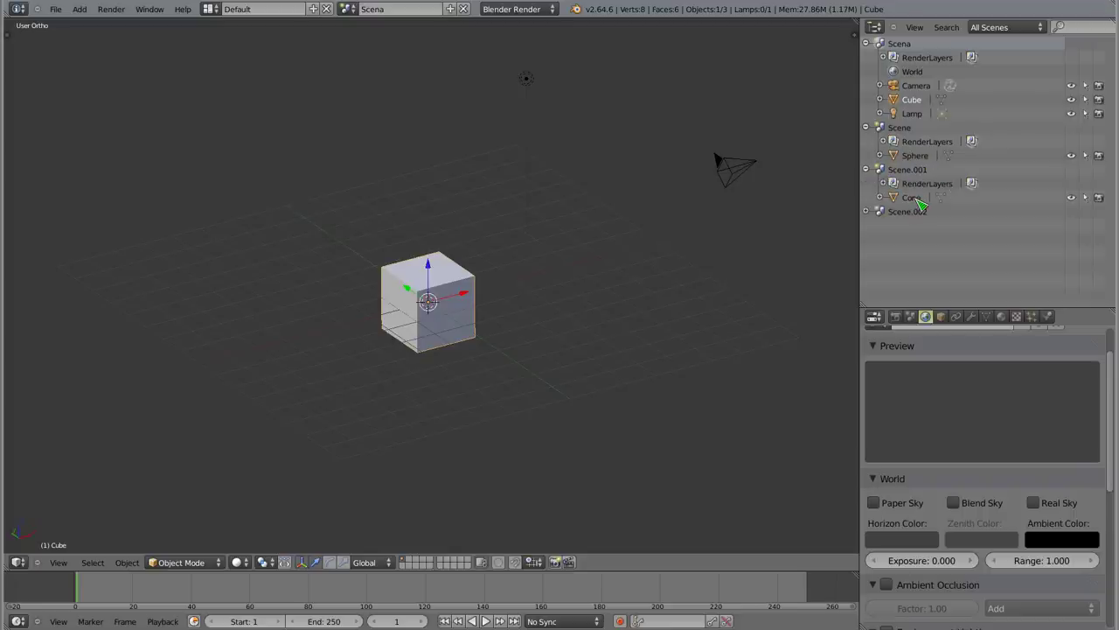
{"action": "left_click", "coordinate": [867, 211]}
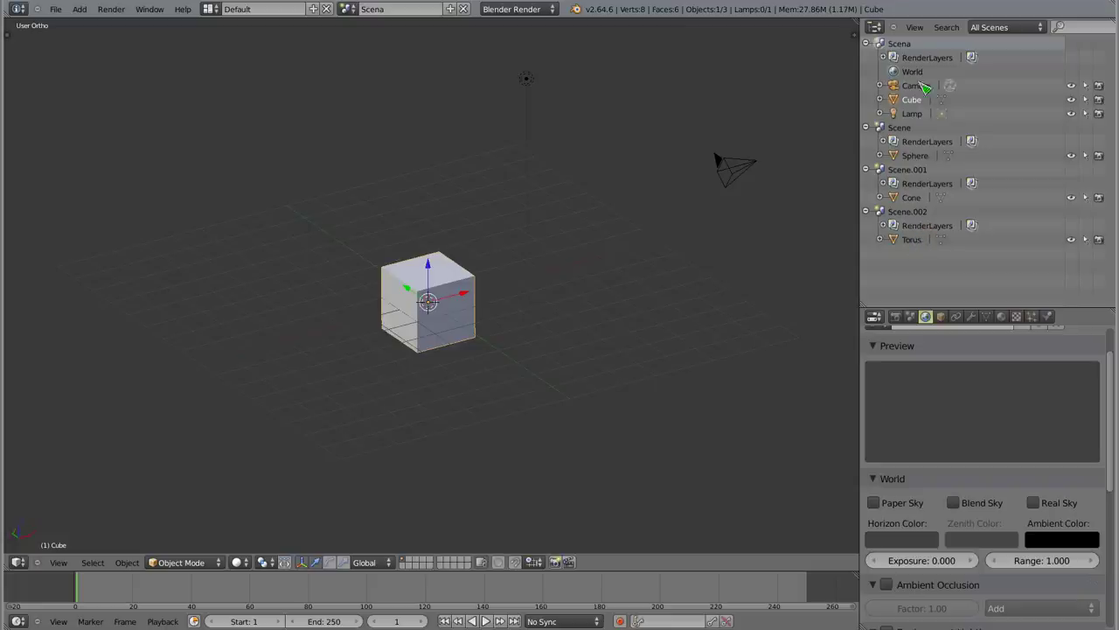
- Switch through Scene, Scene.001 and Scene.002, then back to Scena
{"action": "left_click", "coordinate": [906, 128]}
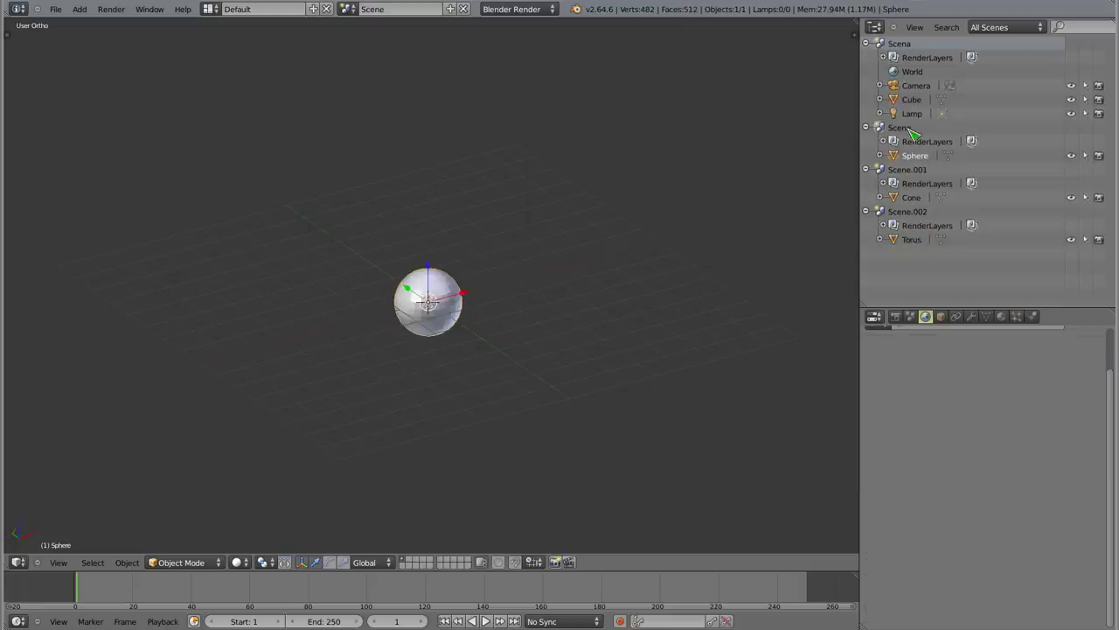
{"action": "left_click", "coordinate": [910, 172]}
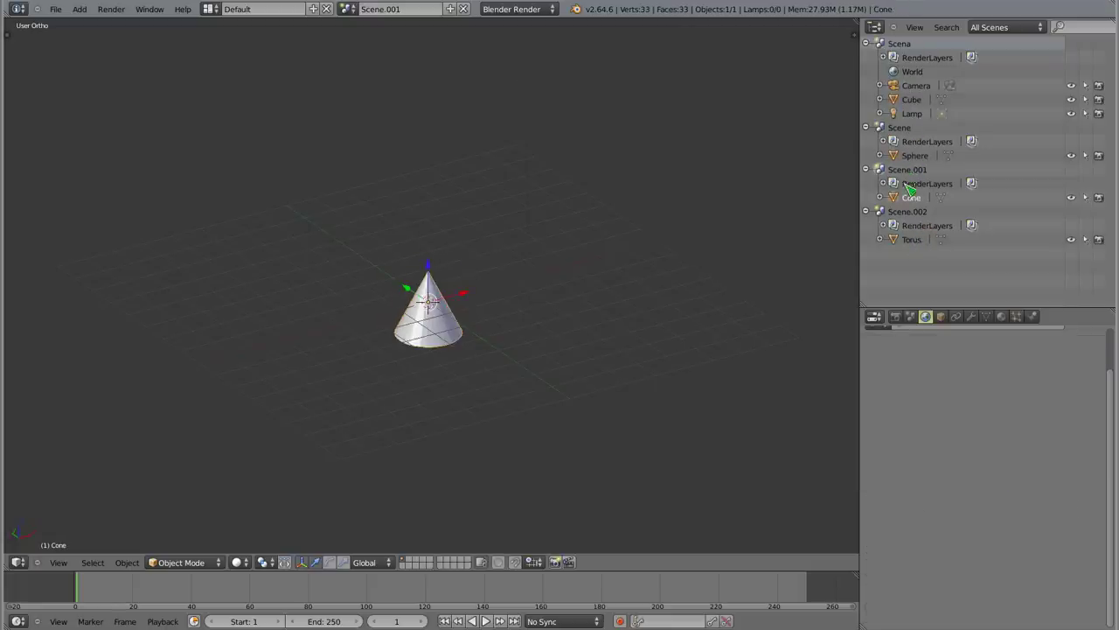
{"action": "left_click", "coordinate": [910, 213]}
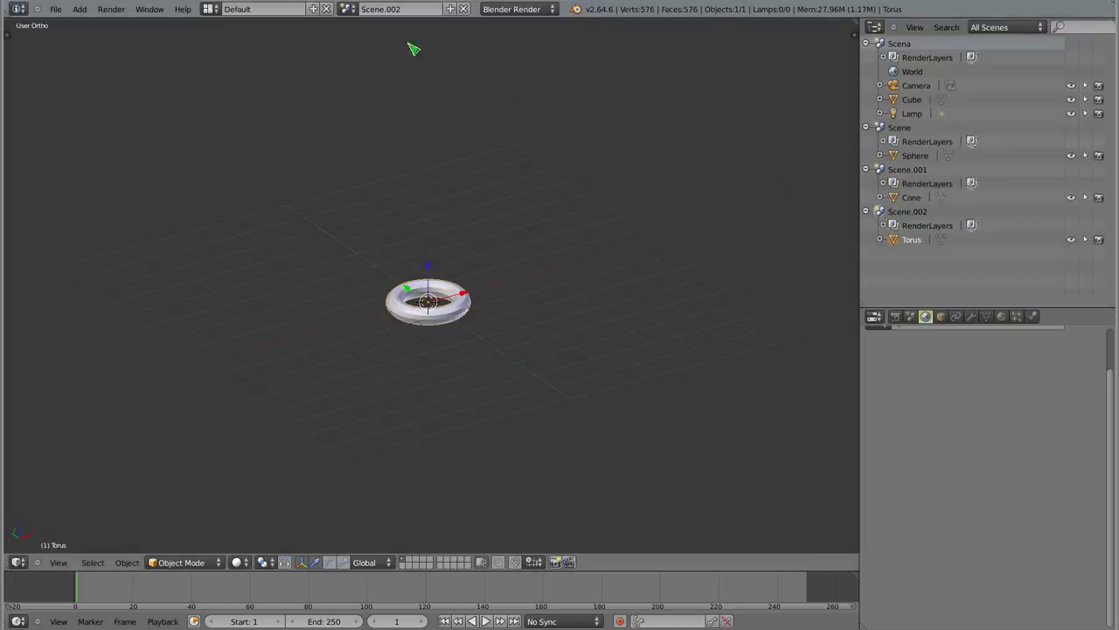
{"action": "scroll", "coordinate": [437, 303], "scroll_direction": "up", "scroll_amount": 5}
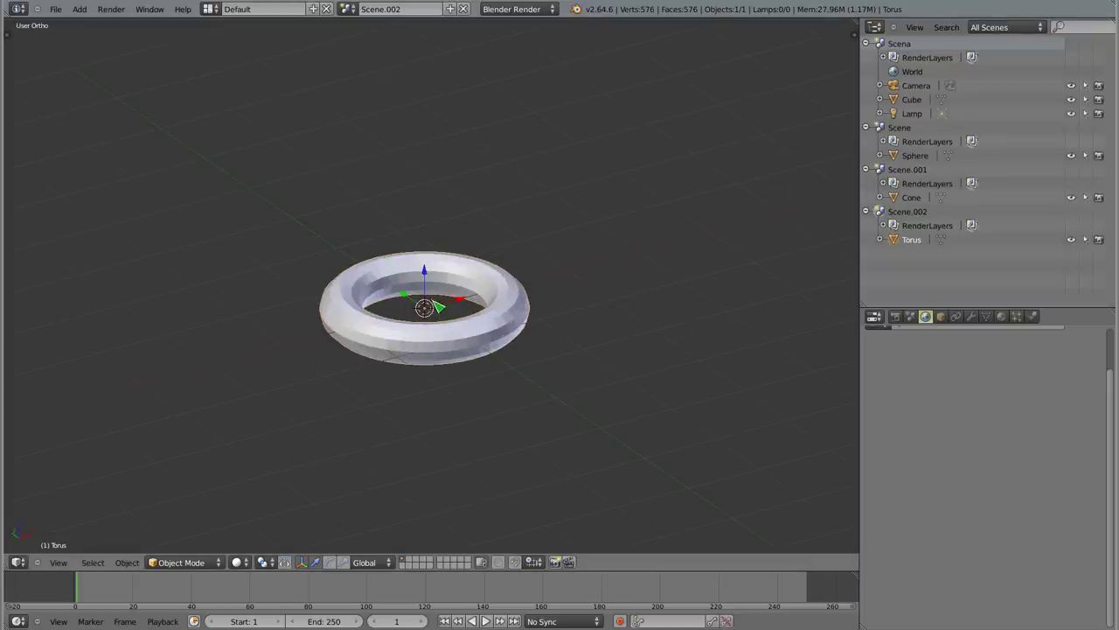
{"action": "left_click", "coordinate": [918, 172]}
{"action": "left_click", "coordinate": [908, 131]}
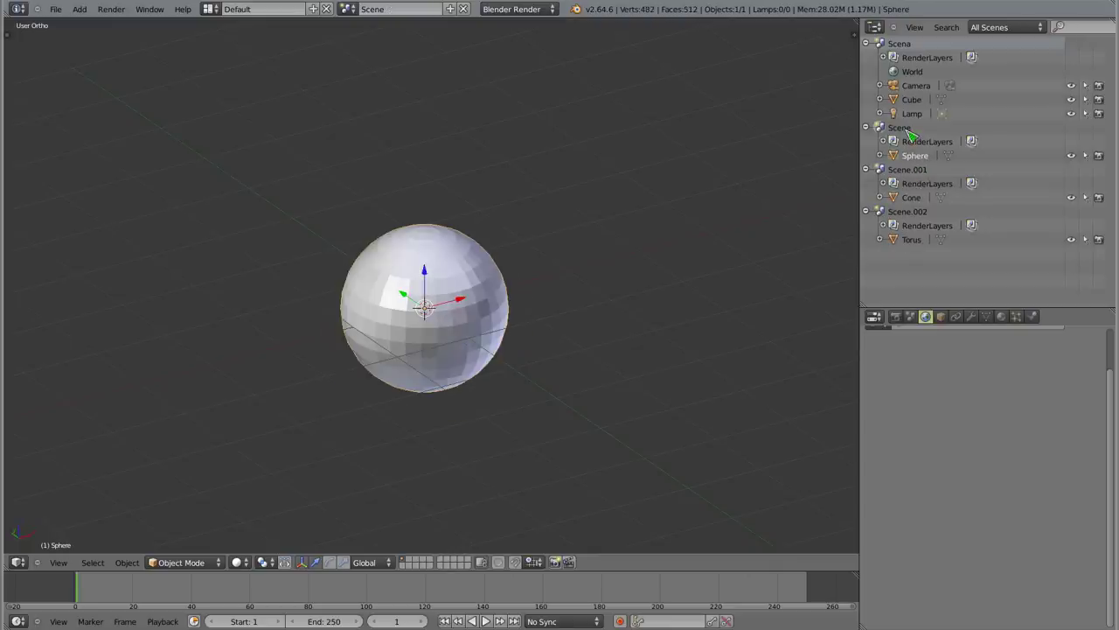
{"action": "left_click", "coordinate": [908, 43]}
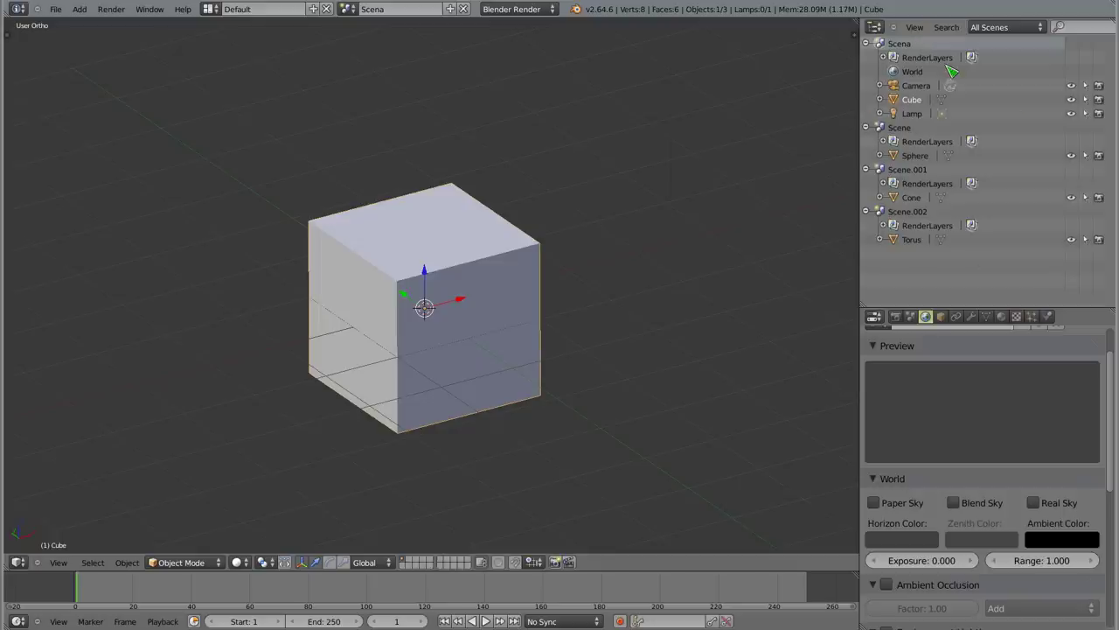
- Collapse the Scene, Scene.001 and Scene.002 trees, leaving only Scena expanded
{"action": "left_click", "coordinate": [871, 128]}
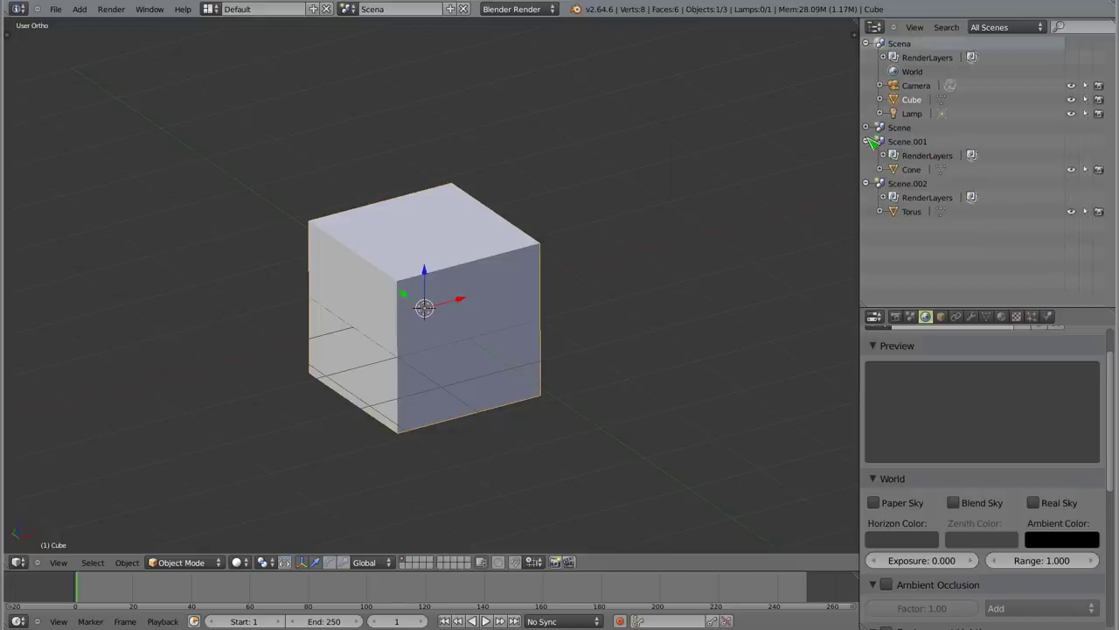
{"action": "left_click", "coordinate": [867, 141]}
{"action": "left_click", "coordinate": [867, 155]}
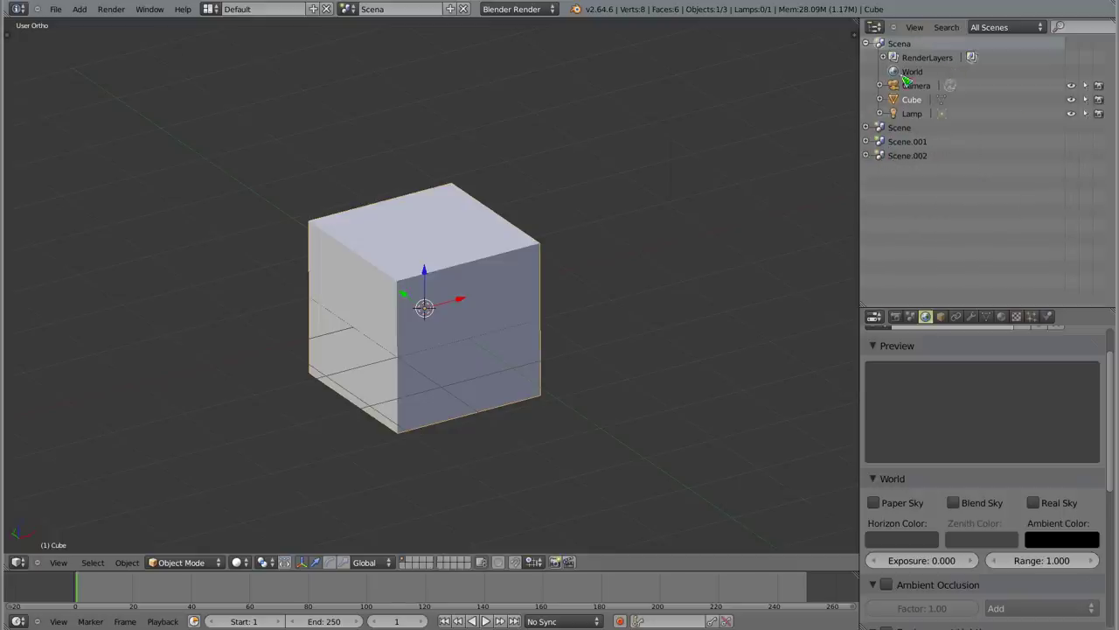
{"action": "left_click", "coordinate": [867, 43]}
{"action": "left_click", "coordinate": [867, 43]}
{"action": "left_click", "coordinate": [452, 8]}
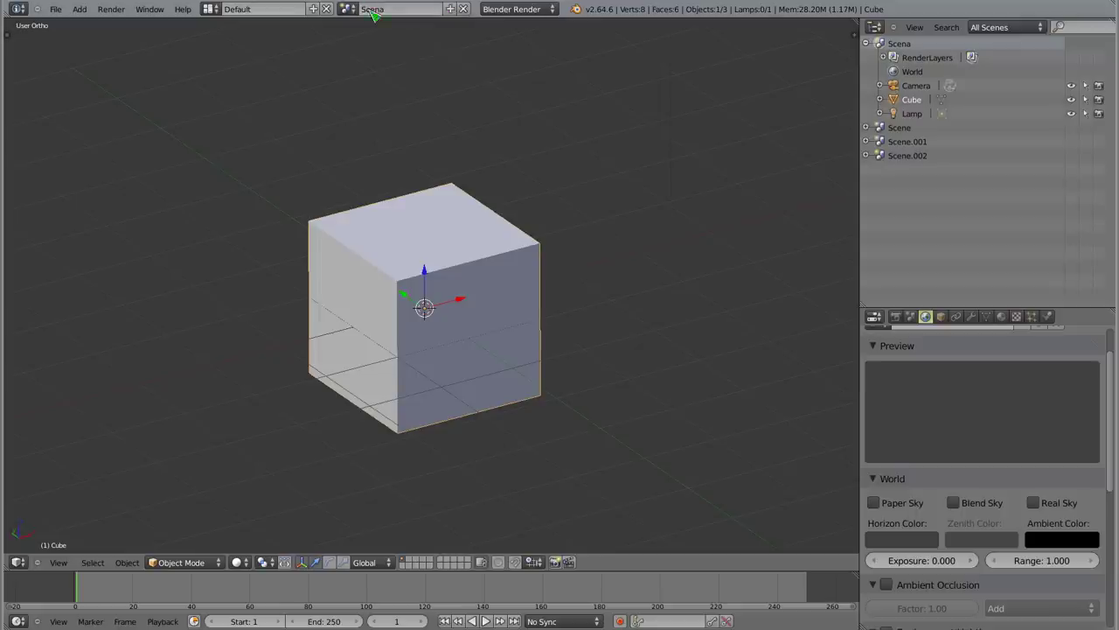
- Create Scena.001 with Link Objects and expand it to show the linked Camera, Cube, Lamp
{"action": "scroll", "coordinate": [419, 276], "scroll_direction": "down", "scroll_amount": 5}
{"action": "middle_click_drag", "start_coordinate": [421, 276], "coordinate": [418, 115]}
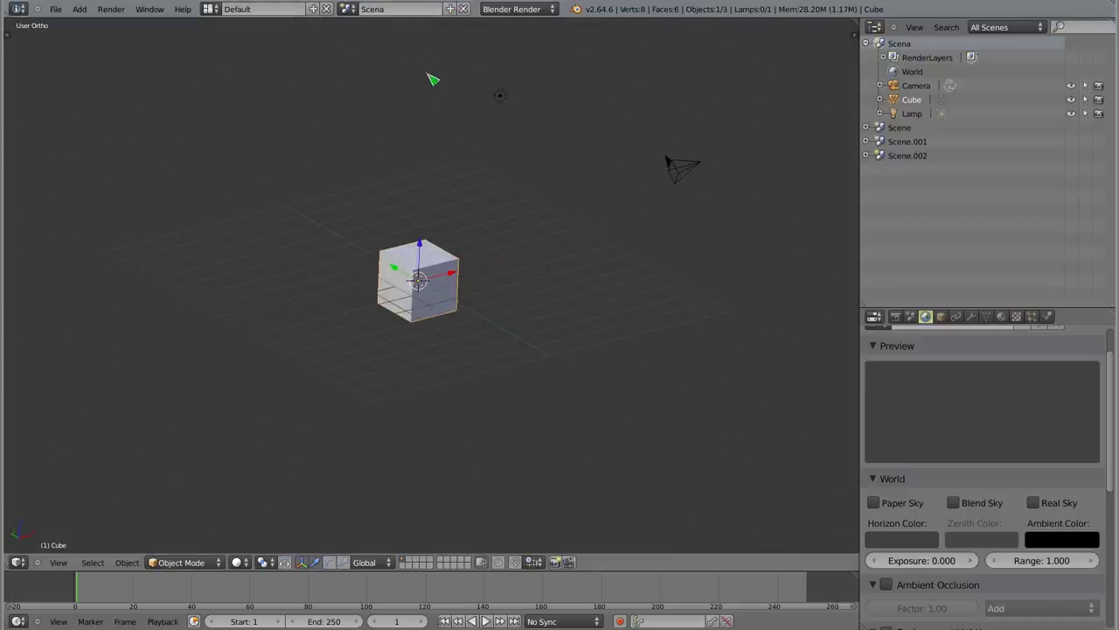
{"action": "left_click", "coordinate": [451, 8]}
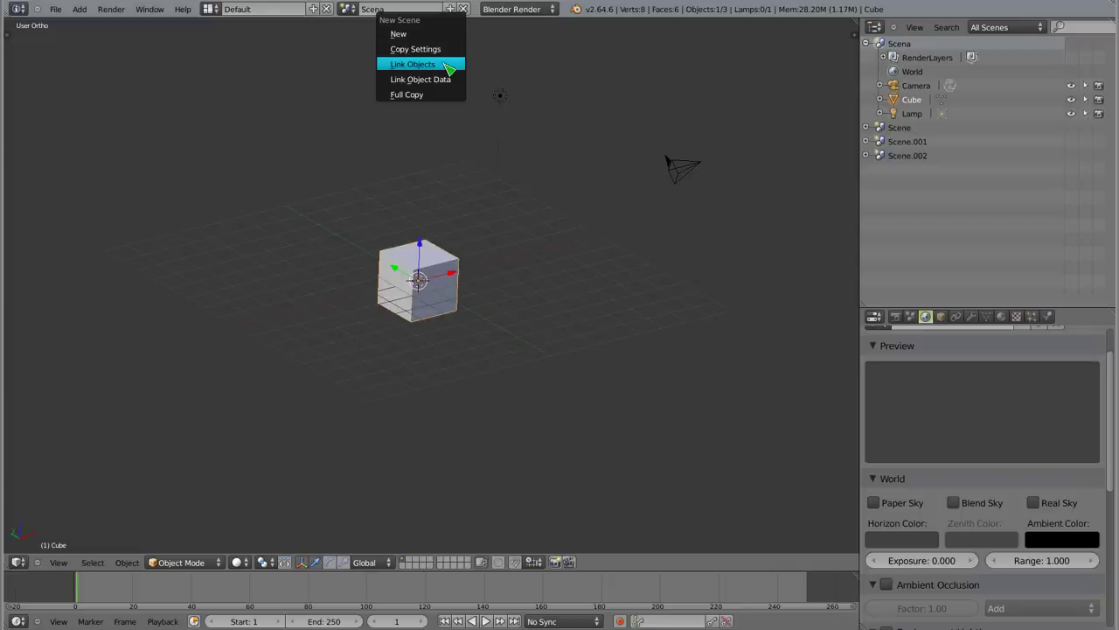
{"action": "left_click", "coordinate": [449, 68]}
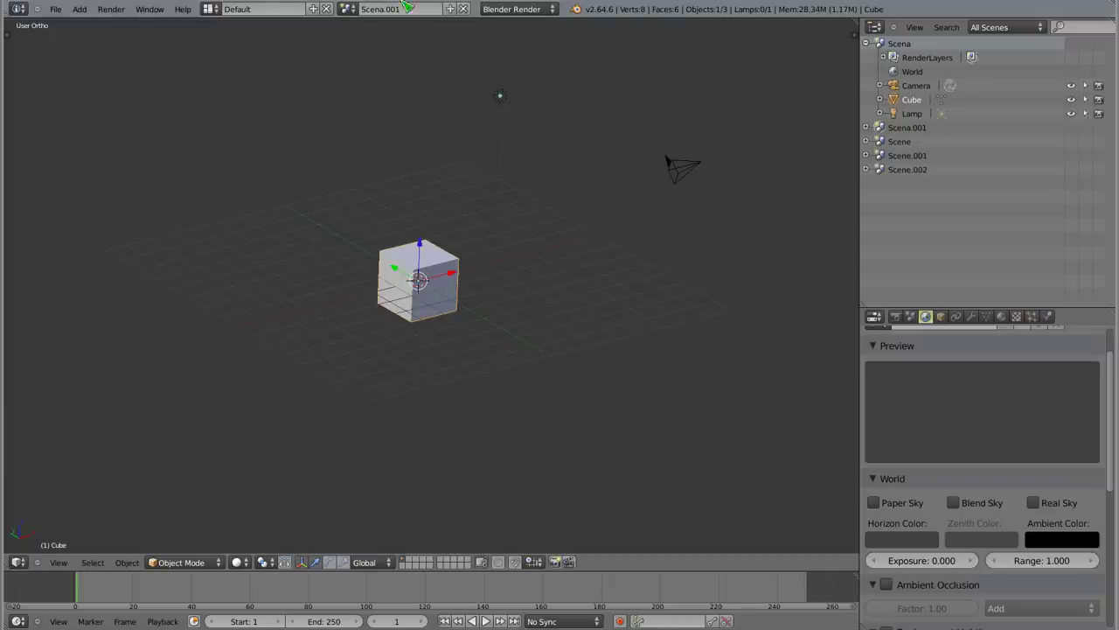
{"action": "left_click", "coordinate": [868, 127]}
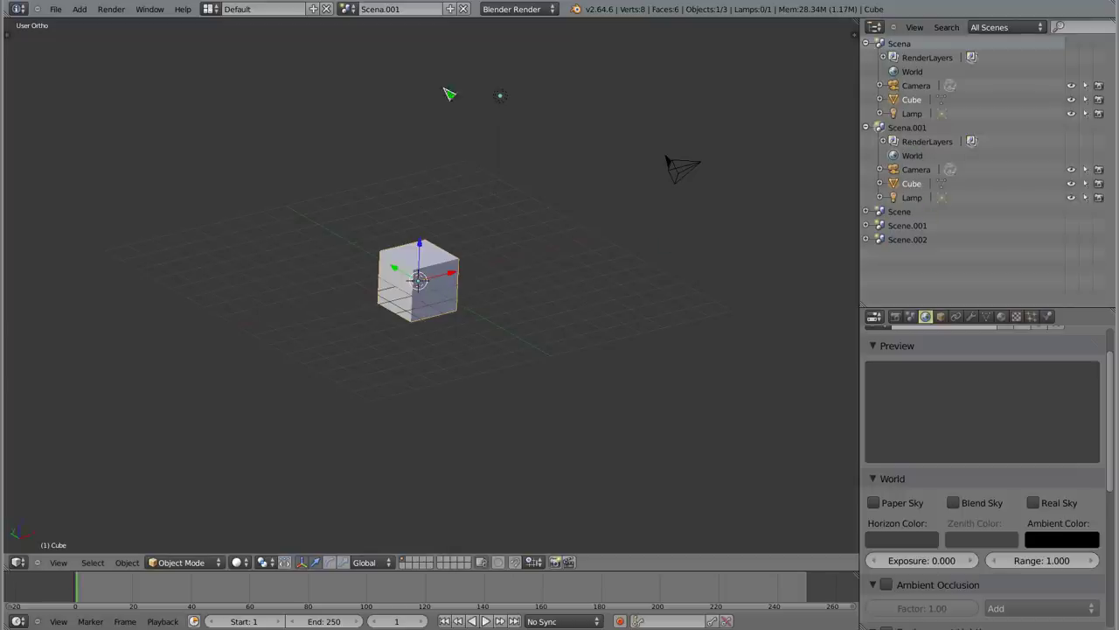
{"action": "right_click", "coordinate": [501, 99]}
{"action": "right_click", "coordinate": [678, 175]}
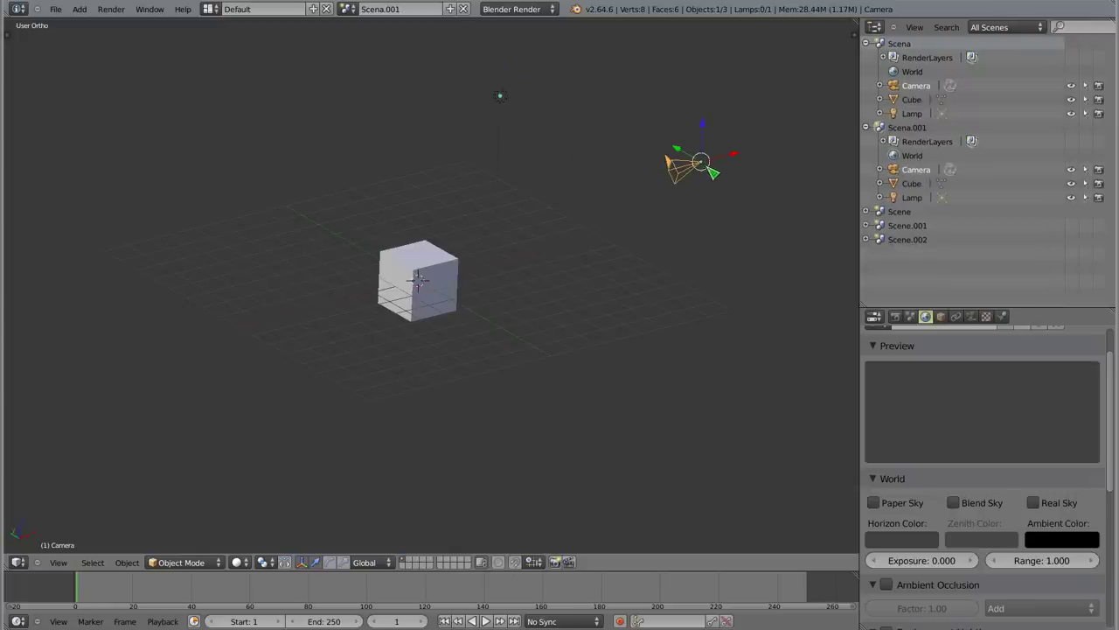
{"action": "right_click", "coordinate": [420, 292]}
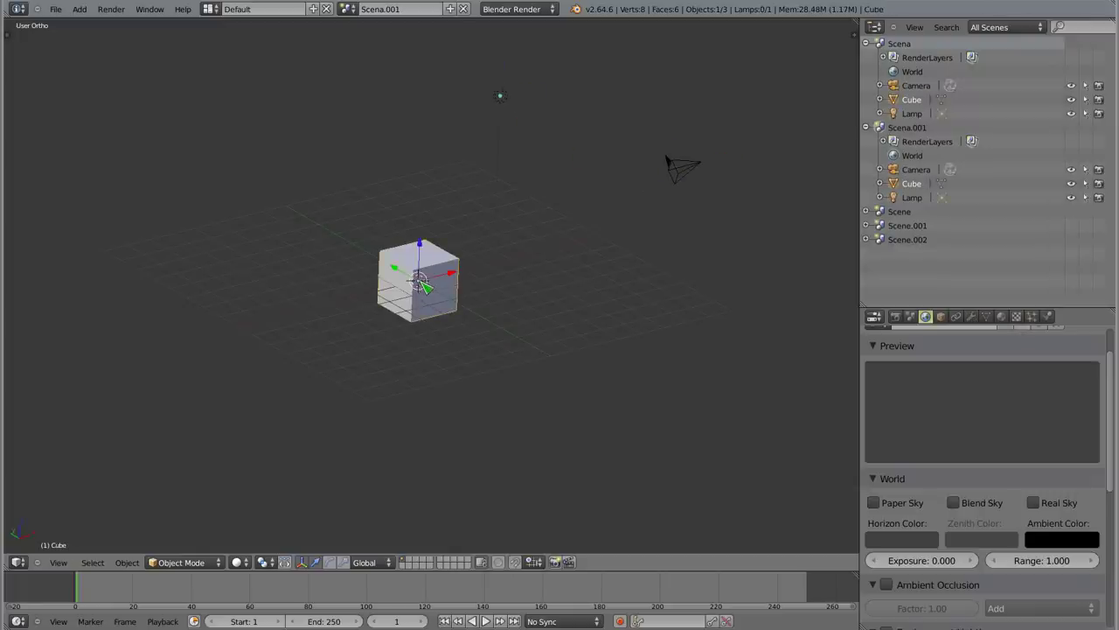
{"action": "right_click", "coordinate": [502, 98]}
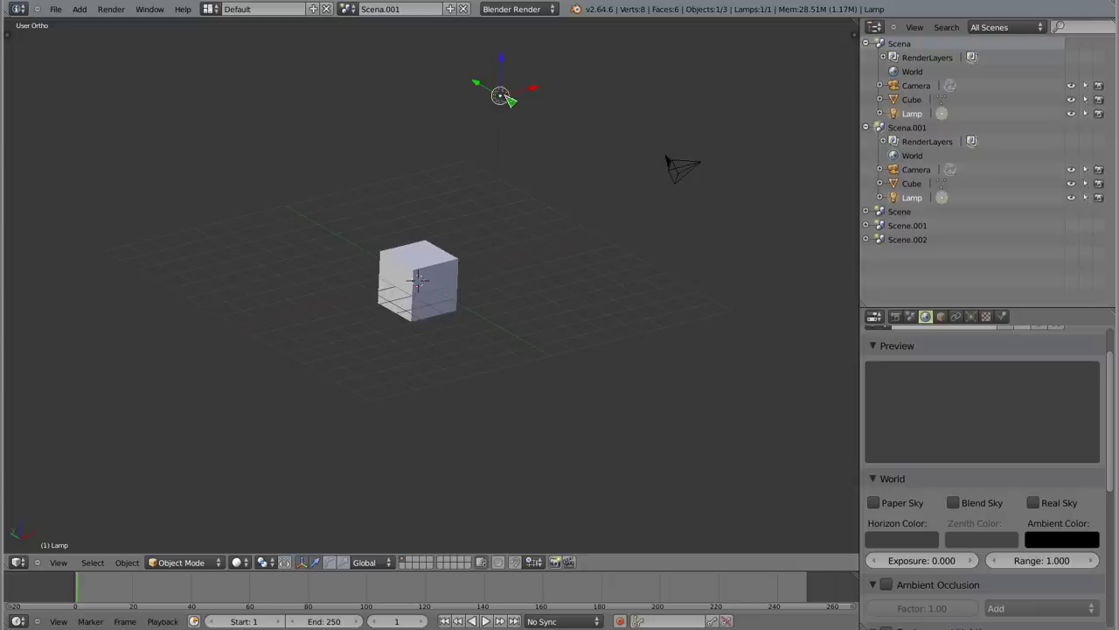
{"action": "right_click", "coordinate": [691, 176]}
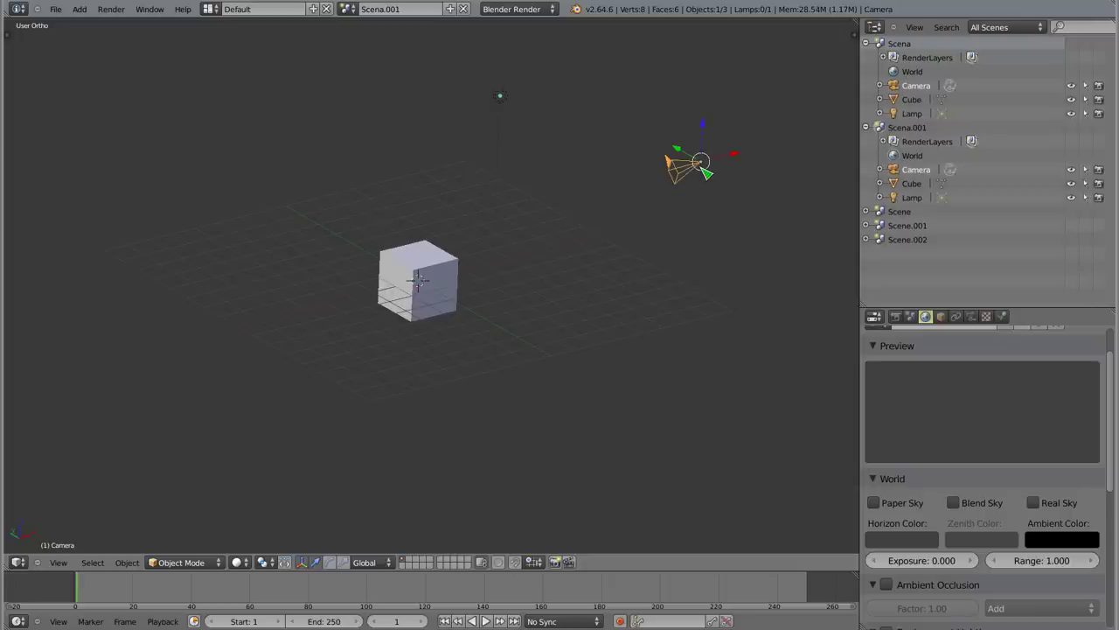
{"action": "right_click", "coordinate": [513, 103]}
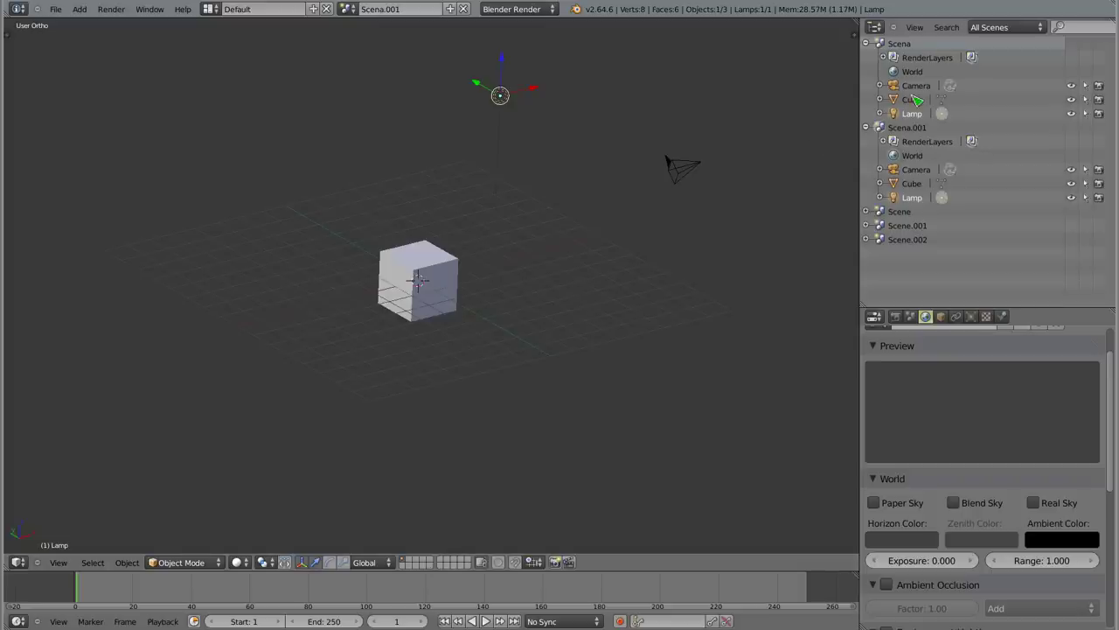
{"action": "left_click", "coordinate": [919, 184]}
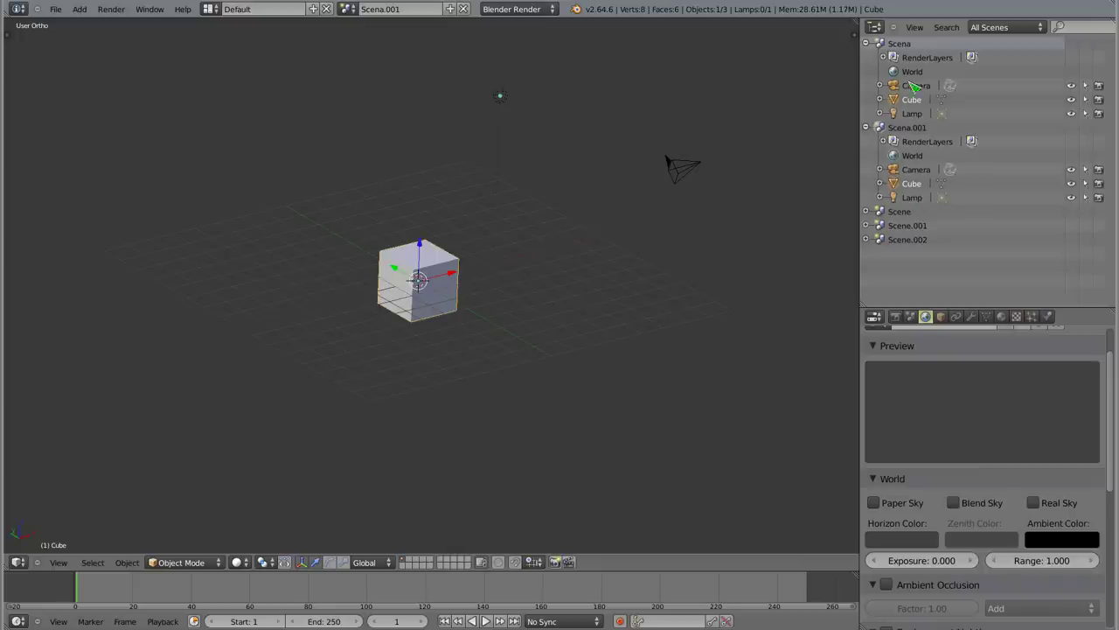
{"action": "left_click", "coordinate": [867, 212]}
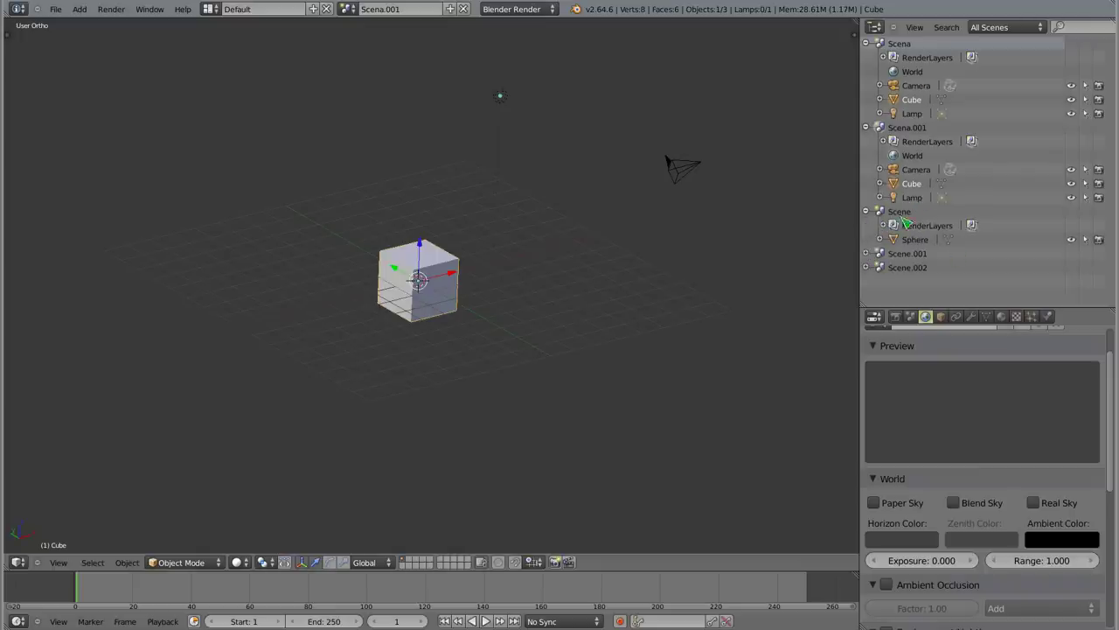
{"action": "left_click", "coordinate": [916, 241]}
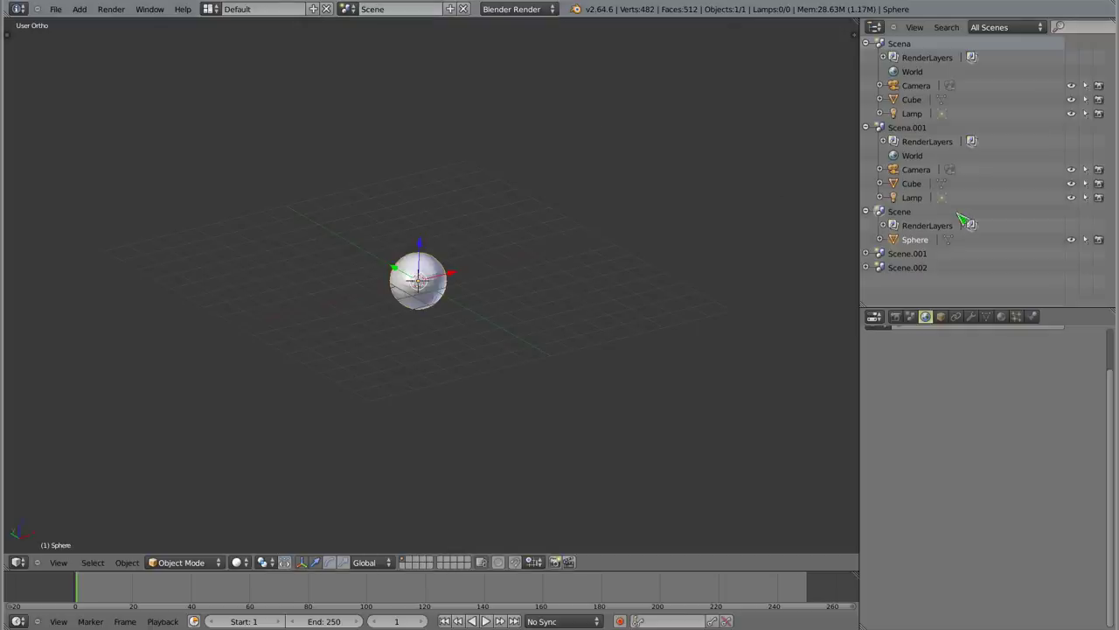
{"action": "left_click", "coordinate": [912, 185]}
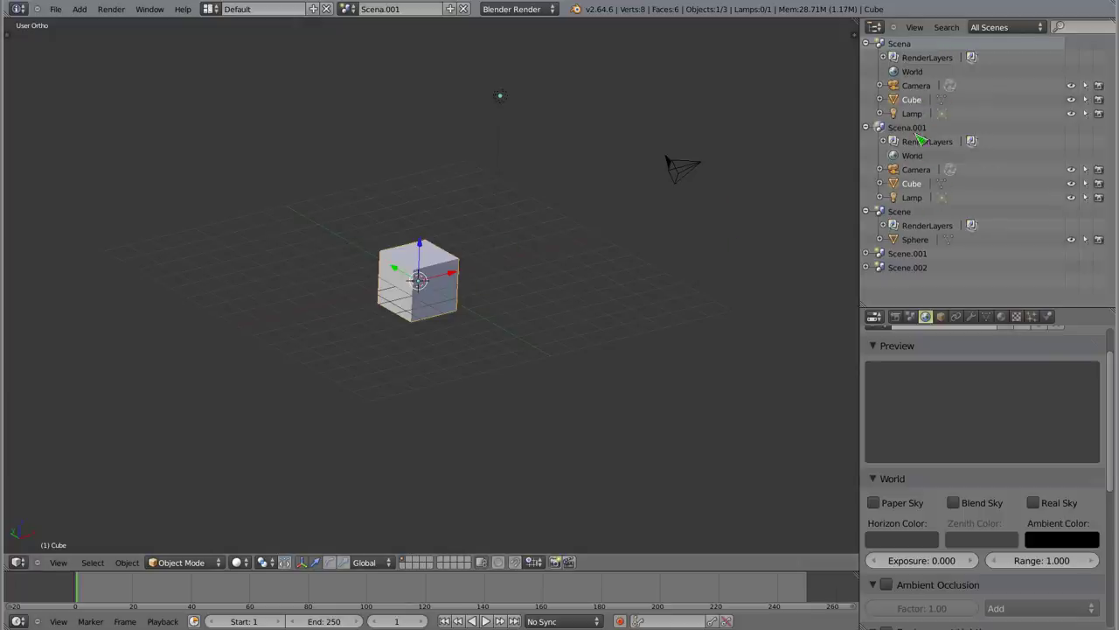
- Add a NURBS SurfPatch to Scena.001 and move it to the right of the cube
{"action": "key", "text": "shift+a"}
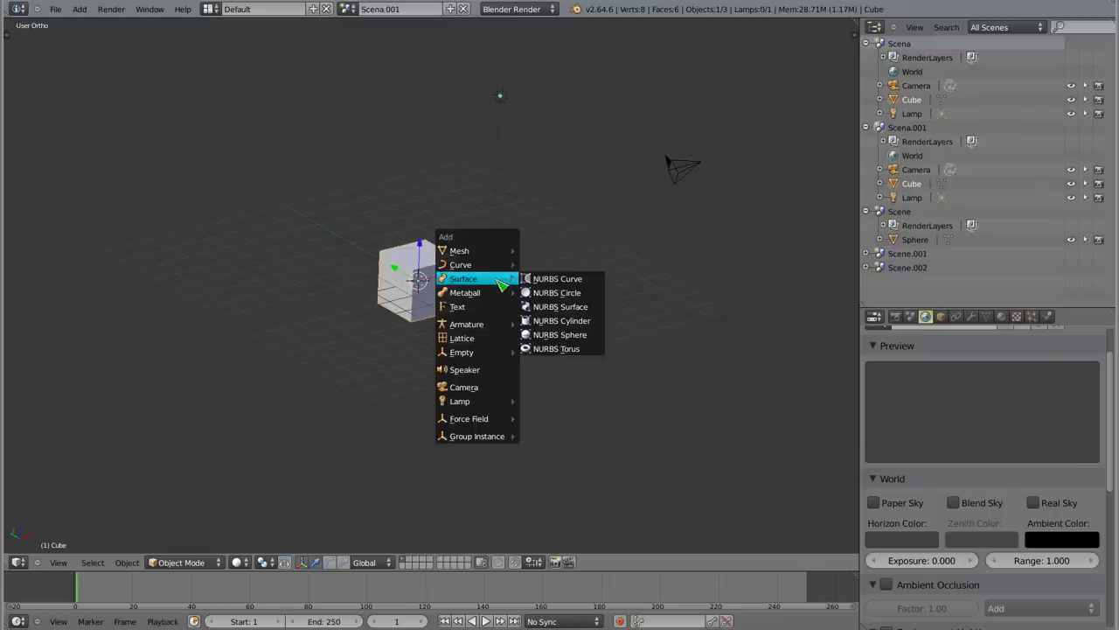
{"action": "left_click", "coordinate": [563, 311]}
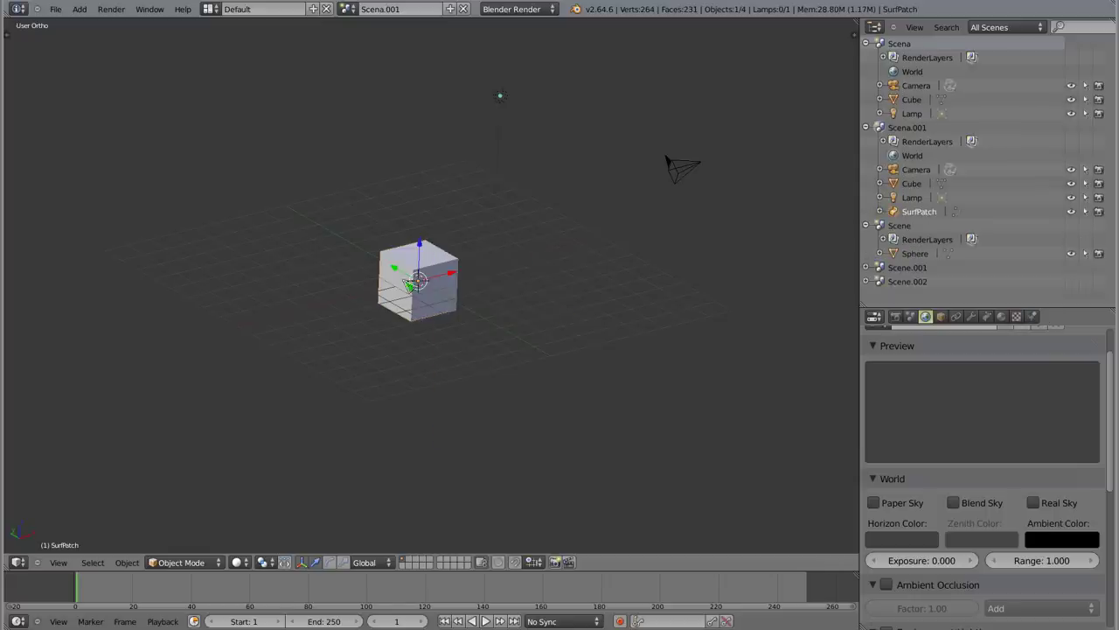
{"action": "key", "text": "g"}
{"action": "left_click", "coordinate": [541, 288]}
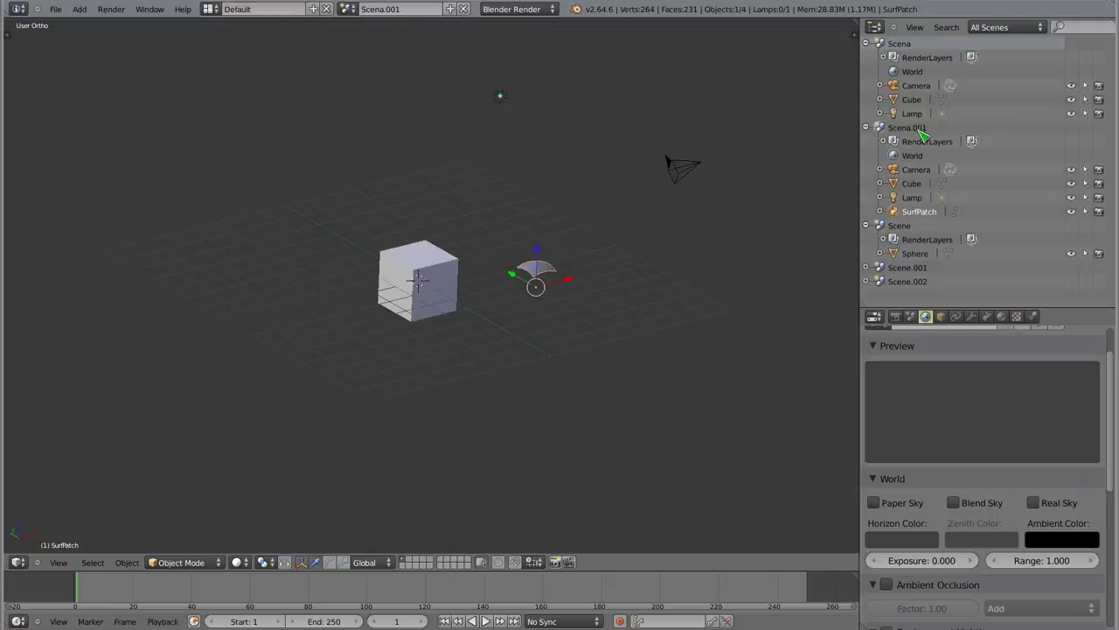
- View Scena, then select the Camera, Lamp and SurfPatch in Scena.001
{"action": "left_click", "coordinate": [912, 182]}
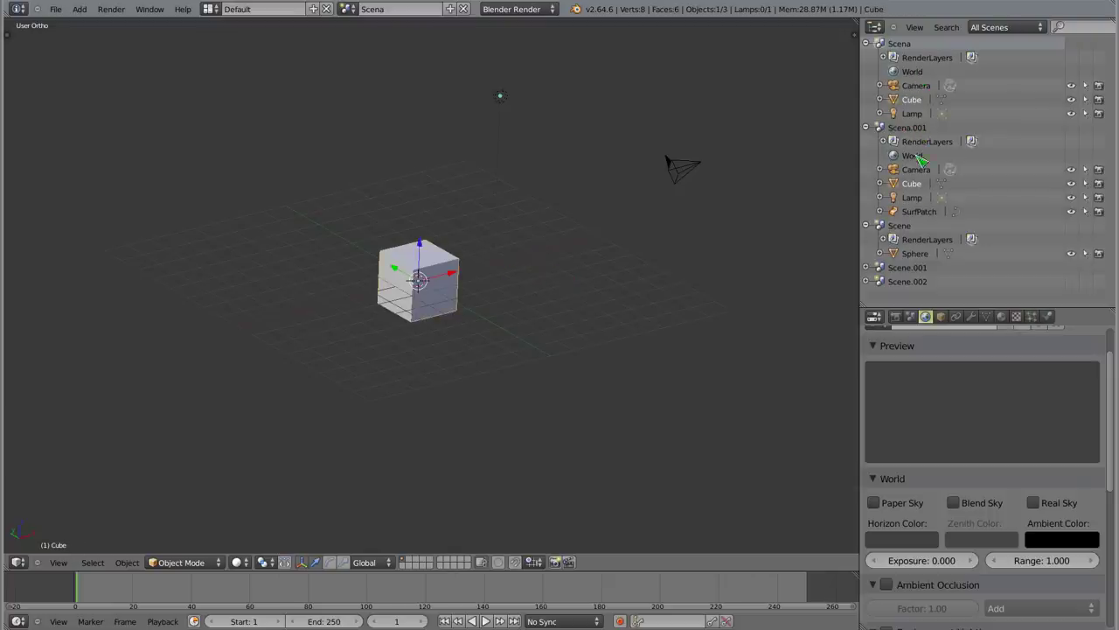
{"action": "left_click", "coordinate": [916, 169]}
{"action": "left_click", "coordinate": [914, 199]}
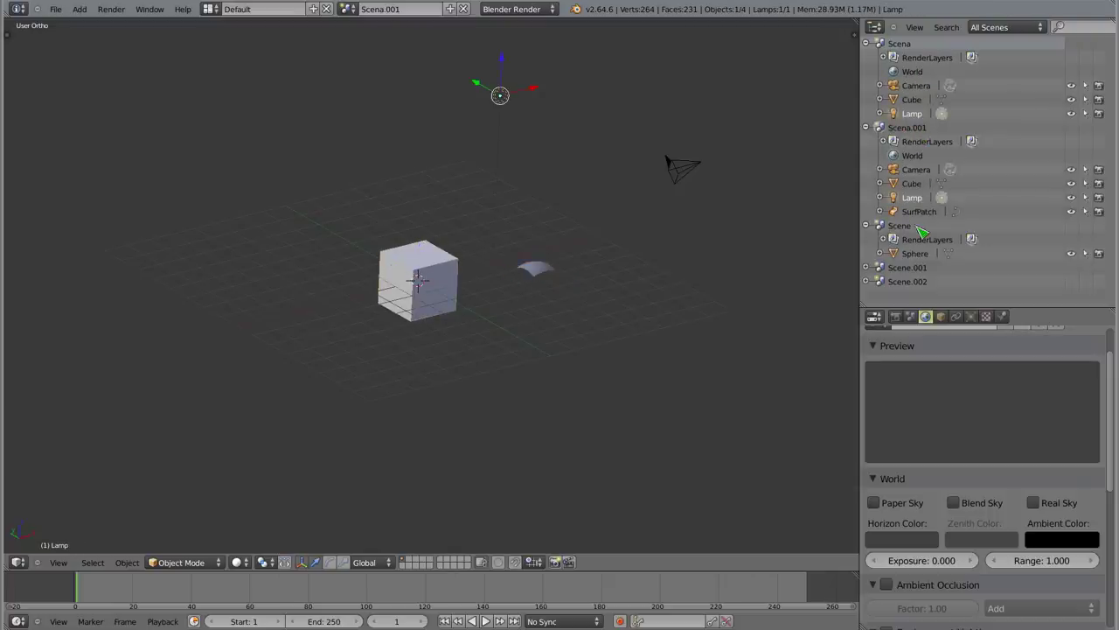
{"action": "left_click", "coordinate": [925, 217]}
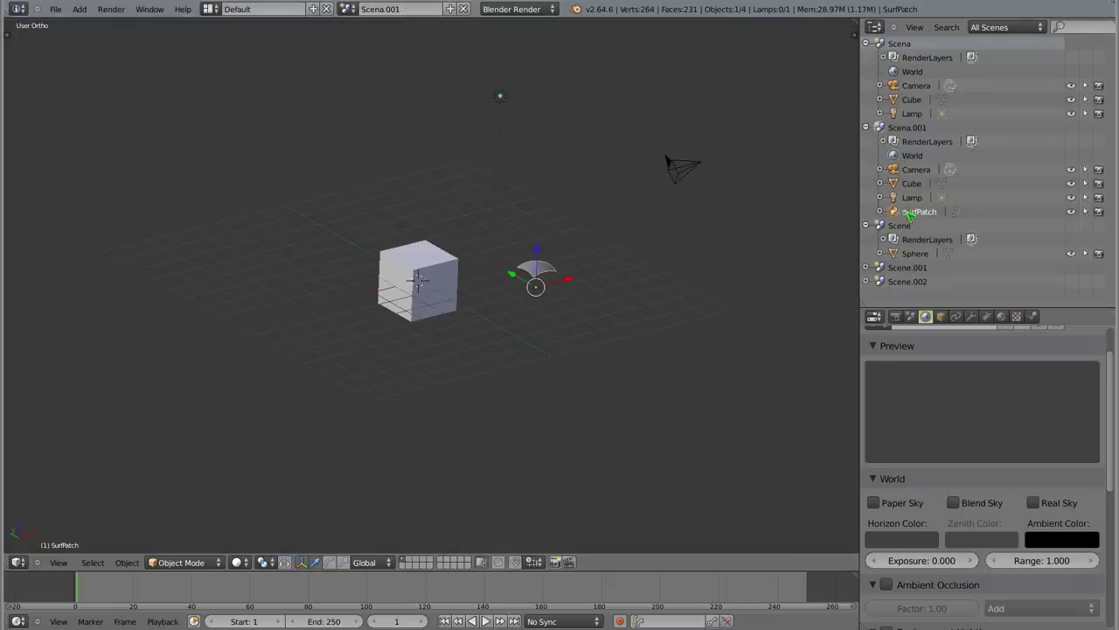
- Collapse the scene entries, switch to Scene showing its Sphere, and open the New Scene options
{"action": "left_click", "coordinate": [865, 128]}
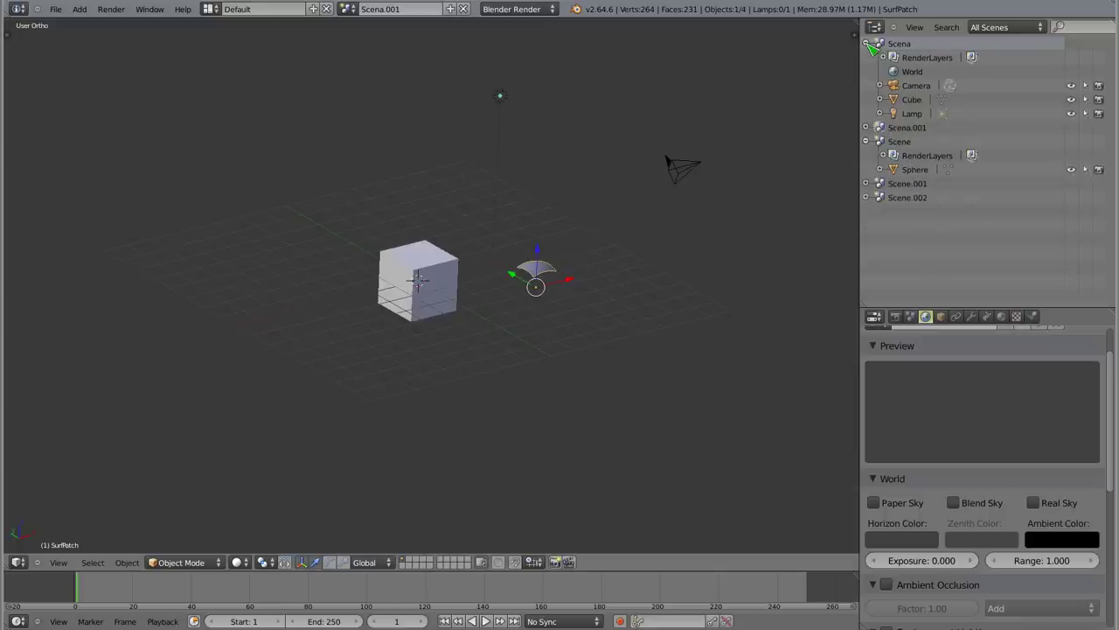
{"action": "left_click", "coordinate": [866, 42]}
{"action": "left_click", "coordinate": [866, 70]}
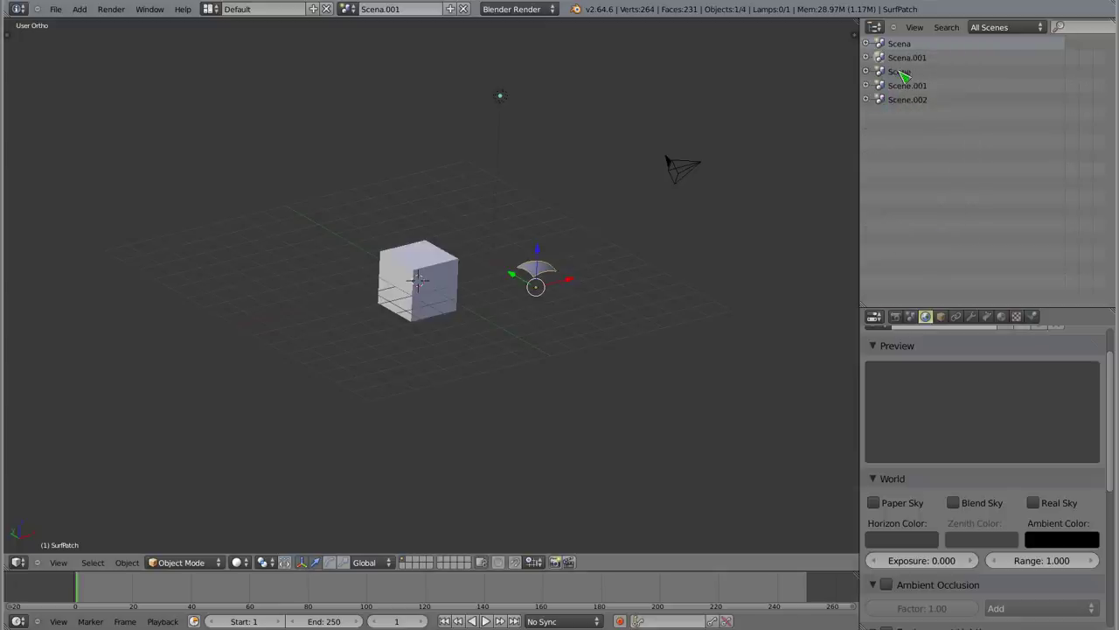
{"action": "left_click", "coordinate": [900, 72]}
{"action": "left_click", "coordinate": [866, 70]}
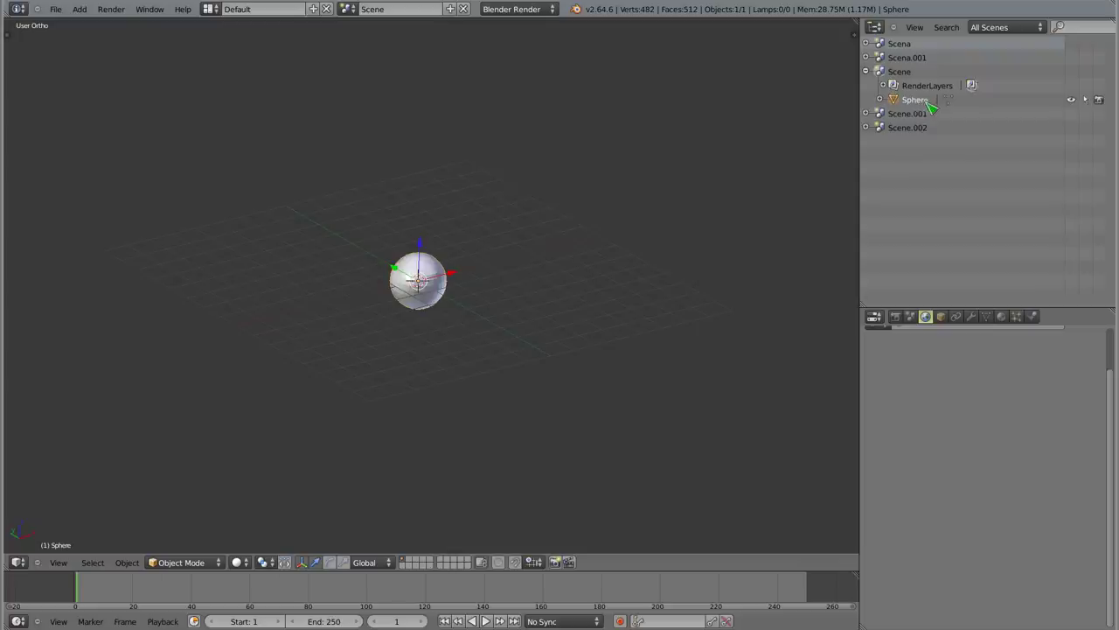
{"action": "left_click", "coordinate": [451, 8]}
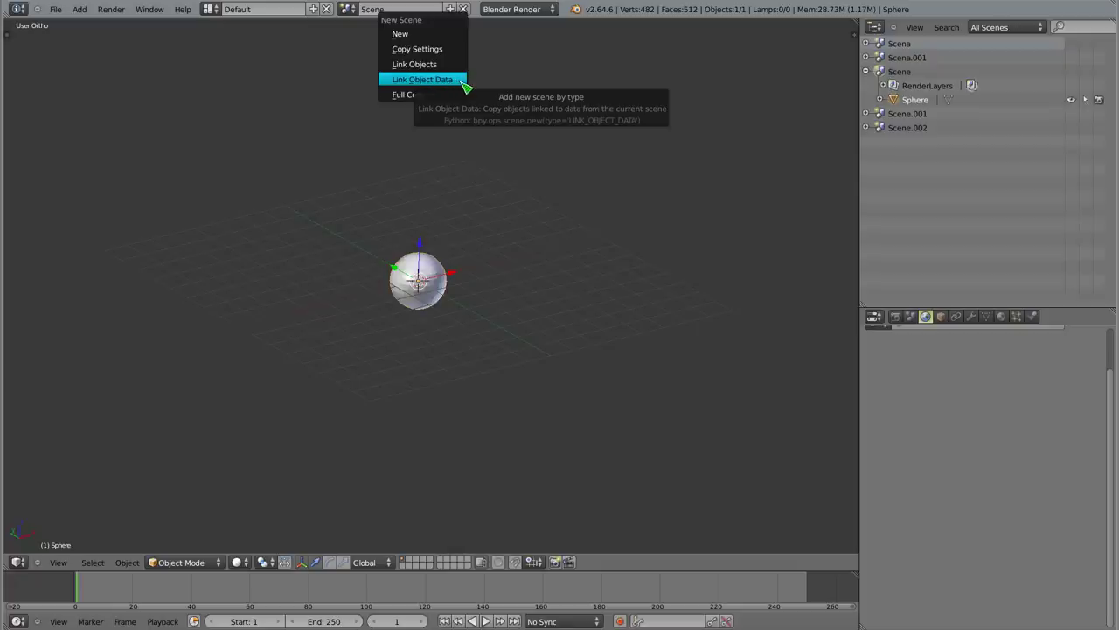
- Create Scene.003 with Link Object Data and expand it to show Sphere.001
{"action": "left_click", "coordinate": [463, 86]}
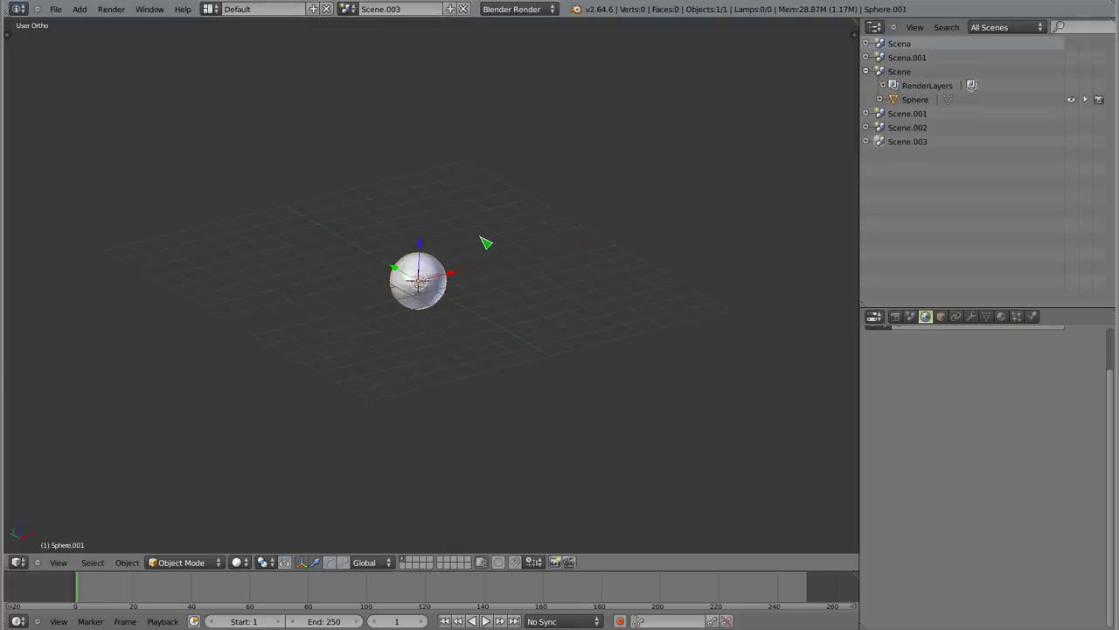
{"action": "left_click", "coordinate": [866, 113]}
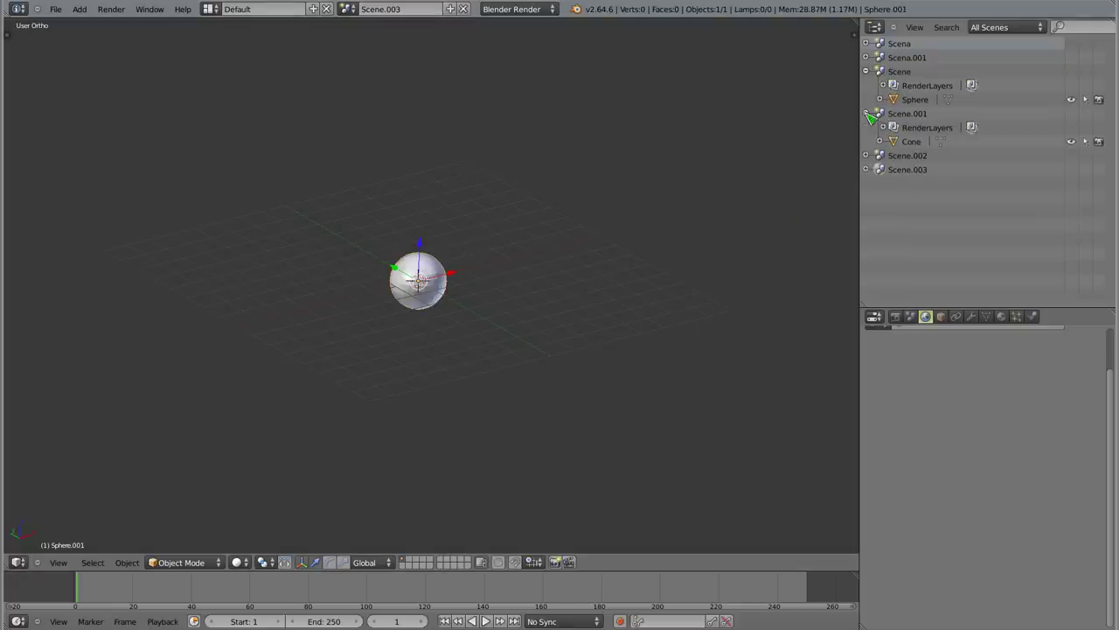
{"action": "left_click", "coordinate": [867, 113]}
{"action": "left_click", "coordinate": [866, 127]}
{"action": "left_click", "coordinate": [867, 128]}
{"action": "left_click", "coordinate": [867, 141]}
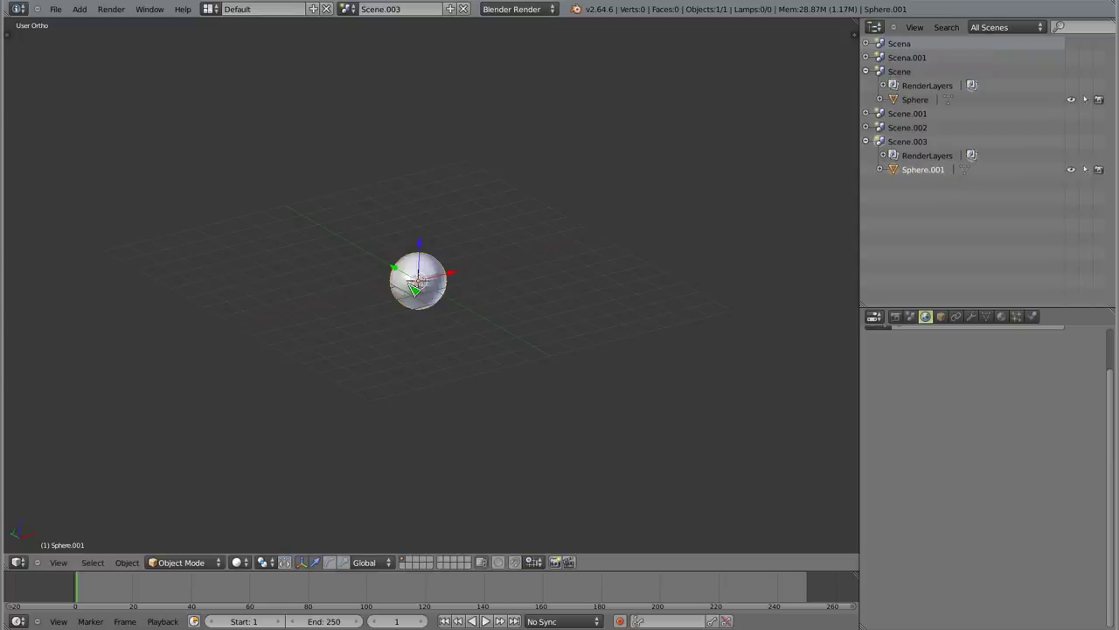
- Reveal the Sphere object's mesh data, briefly toggle Edit Mode, and show its Object properties
{"action": "left_click", "coordinate": [880, 100]}
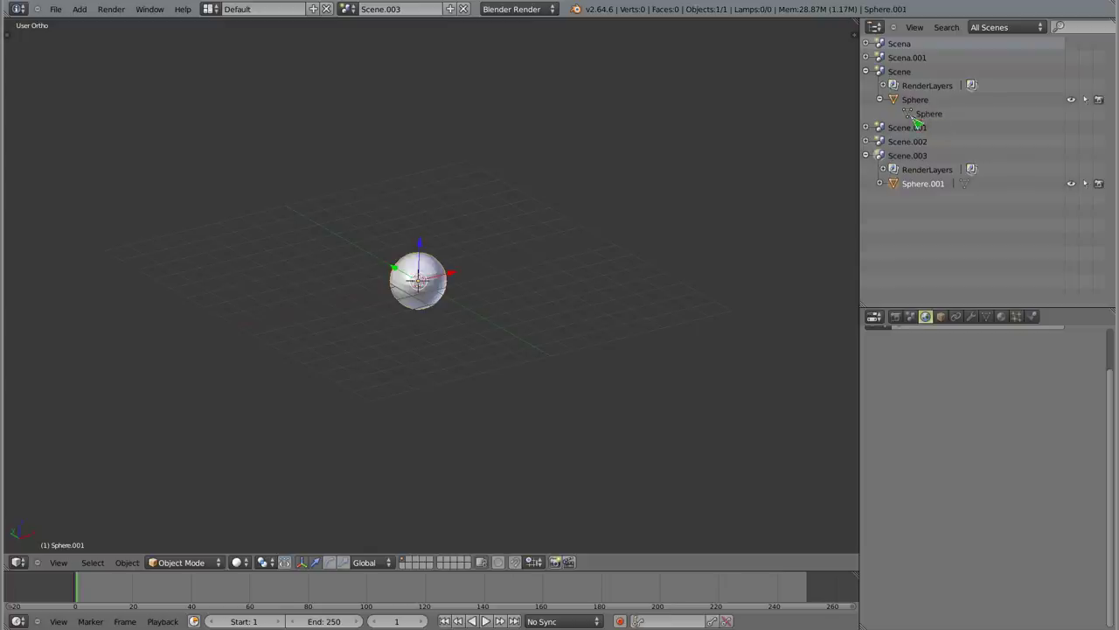
{"action": "key", "text": "Tab"}
{"action": "scroll", "coordinate": [416, 275], "scroll_direction": "up", "scroll_amount": 4}
{"action": "scroll", "coordinate": [416, 275], "scroll_direction": "up", "scroll_amount": 1}
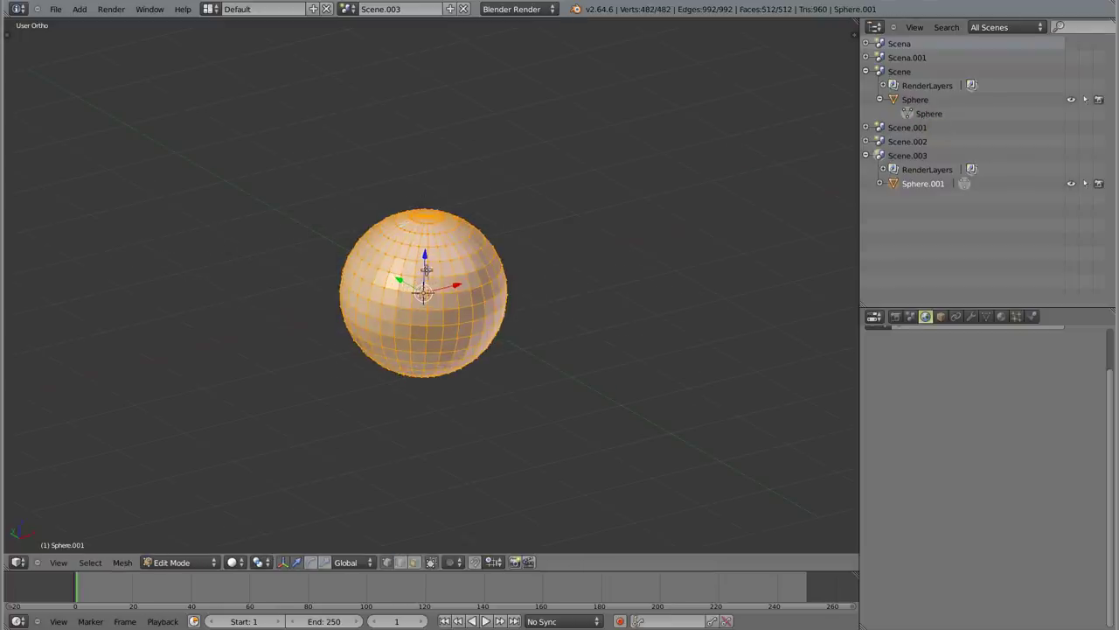
{"action": "key", "text": "Tab"}
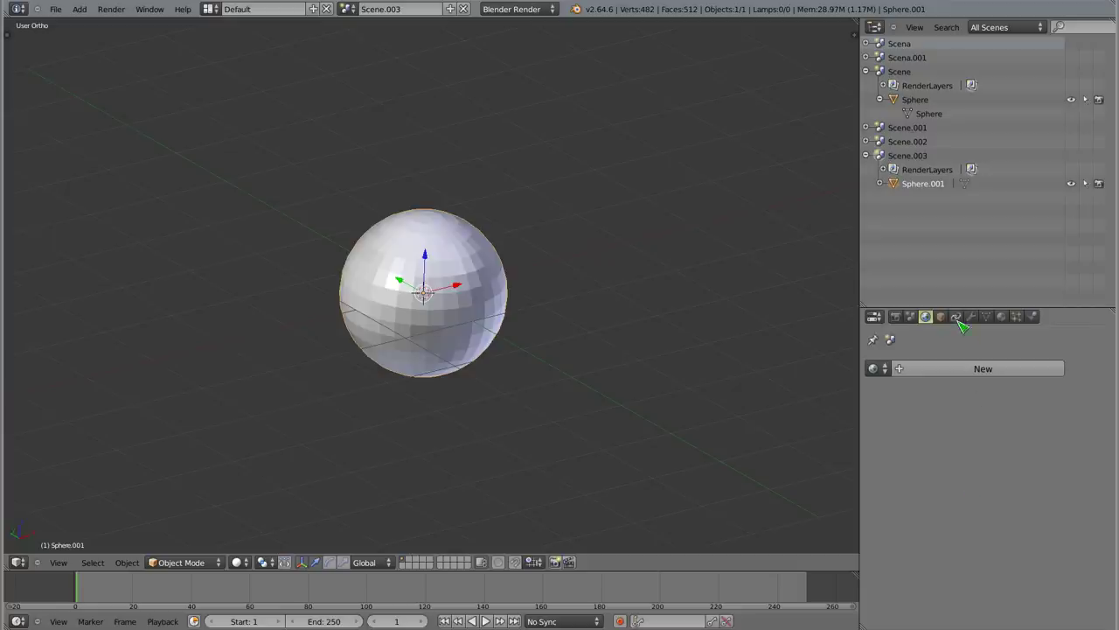
{"action": "left_click", "coordinate": [942, 316]}
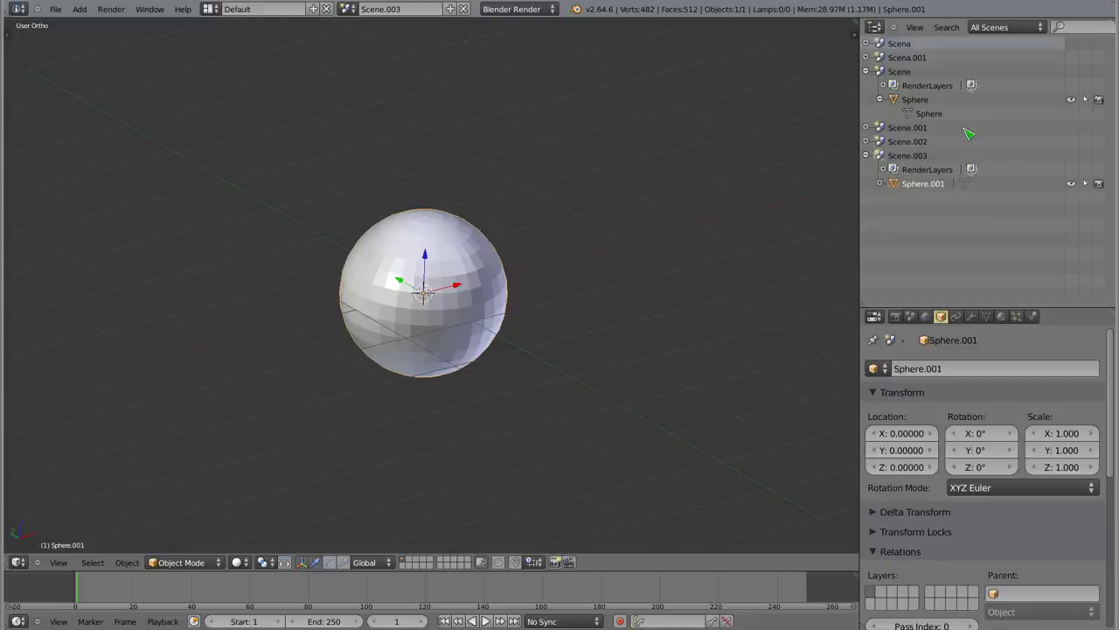
- Compare Scene's Sphere with Sphere.001, whose mesh is also named Sphere, and start editing it
{"action": "left_click", "coordinate": [912, 100]}
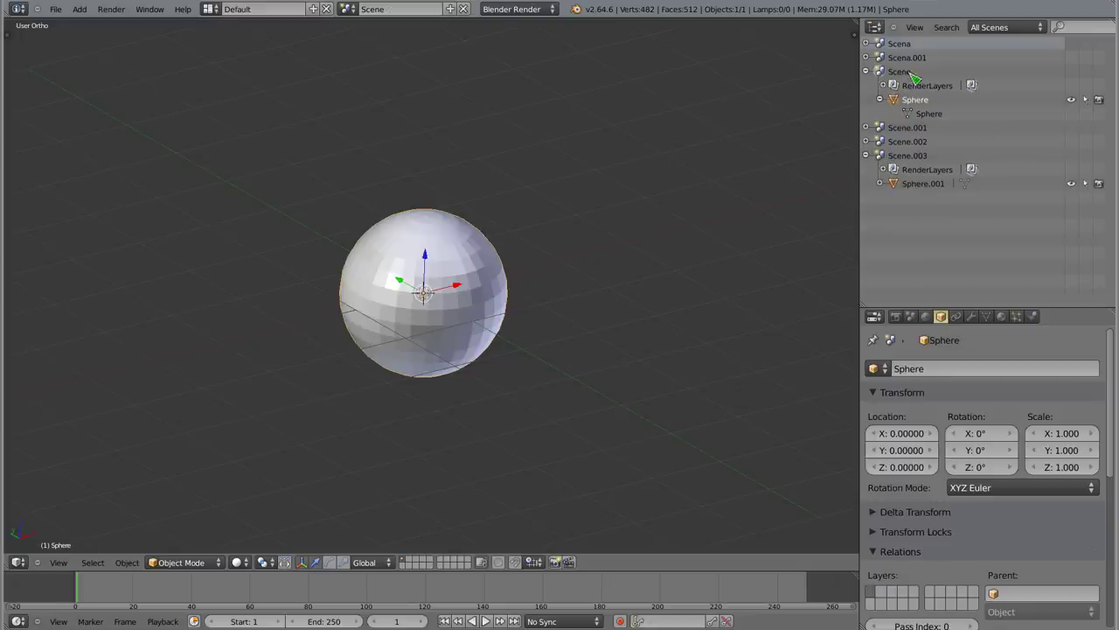
{"action": "left_click", "coordinate": [914, 184]}
{"action": "left_click", "coordinate": [881, 184]}
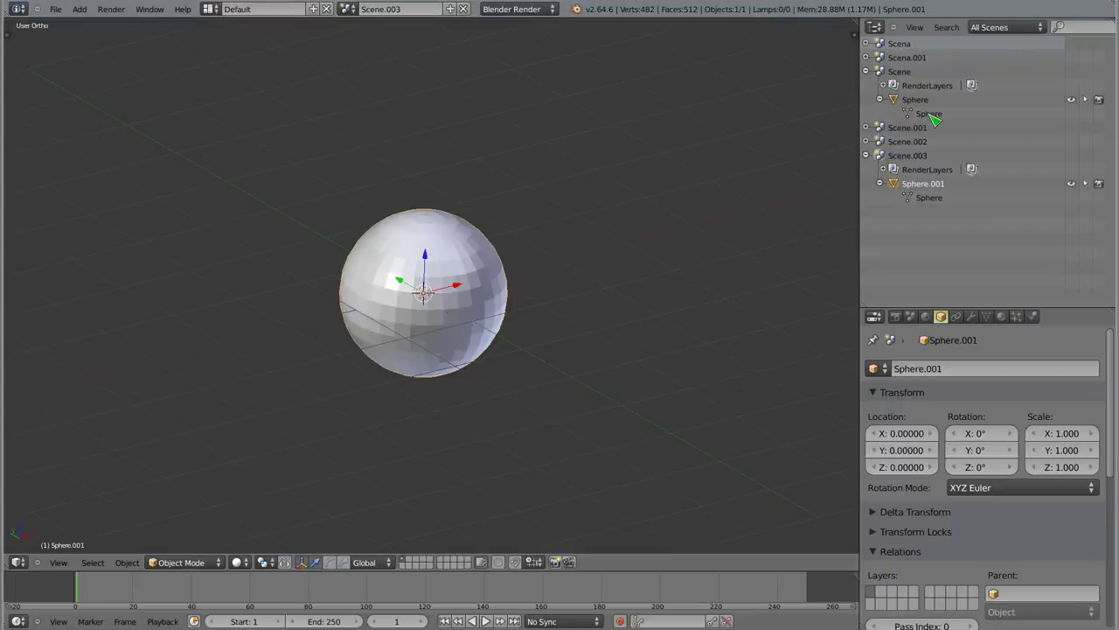
{"action": "left_click", "coordinate": [935, 204]}
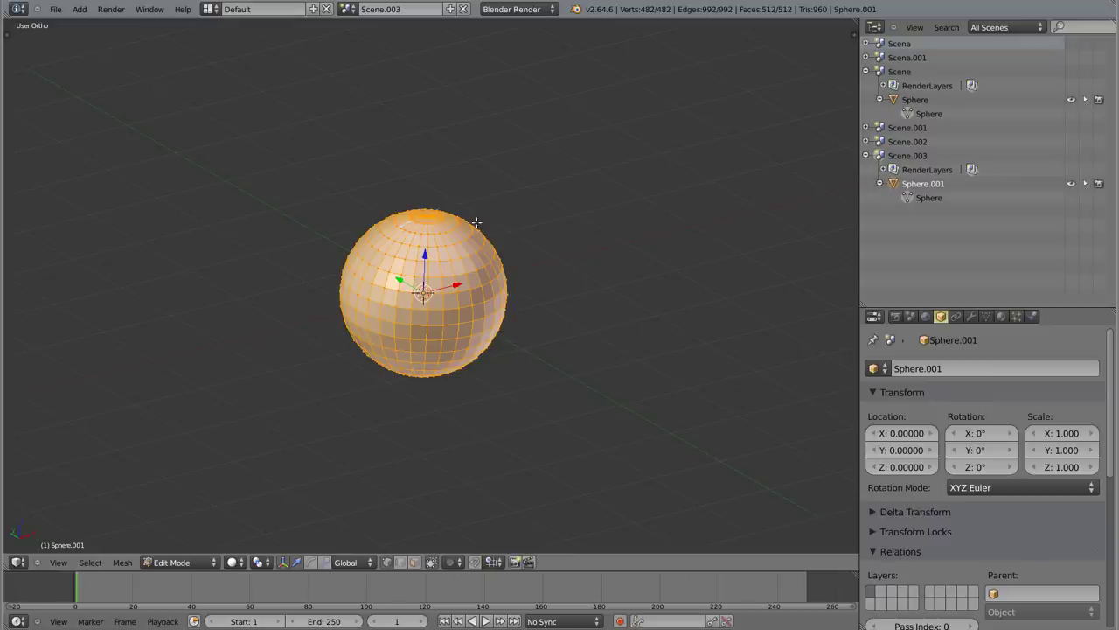
- Pull Sphere.001's top pole vertex straight up along Z into a spike
{"action": "right_click", "coordinate": [427, 214]}
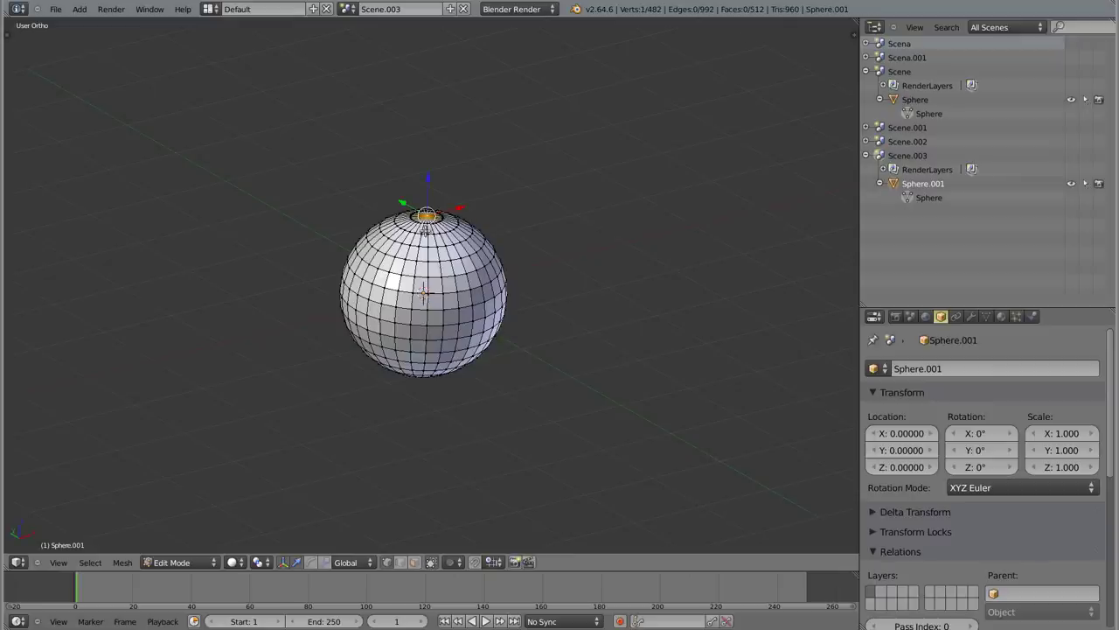
{"action": "key", "text": "g"}
{"action": "key", "text": "z"}
{"action": "left_click", "coordinate": [442, 120]}
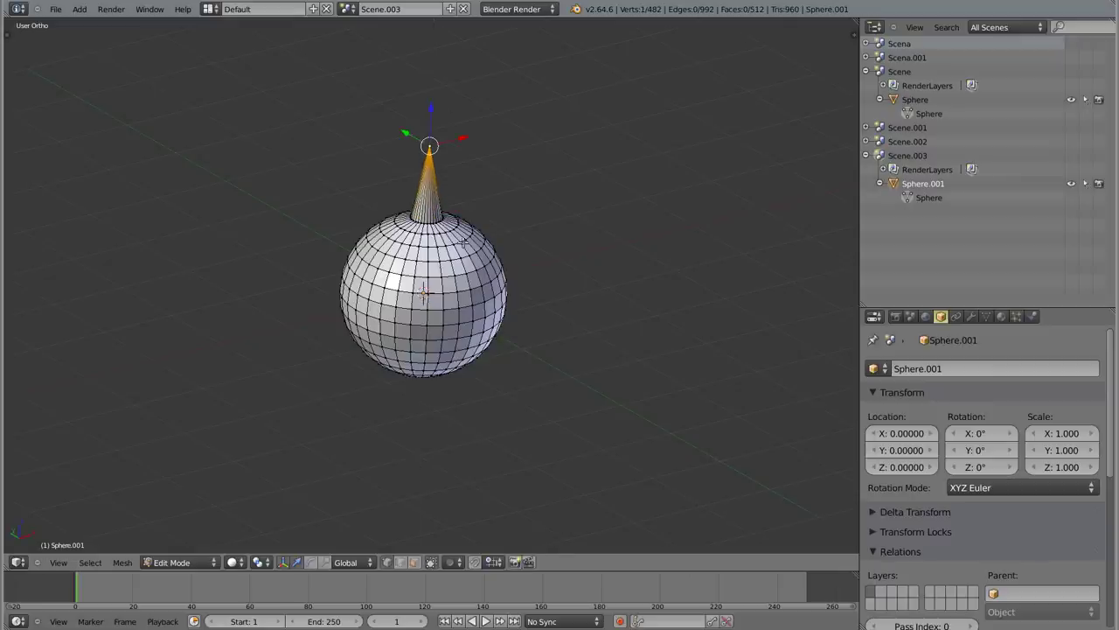
{"action": "key", "text": "Tab"}
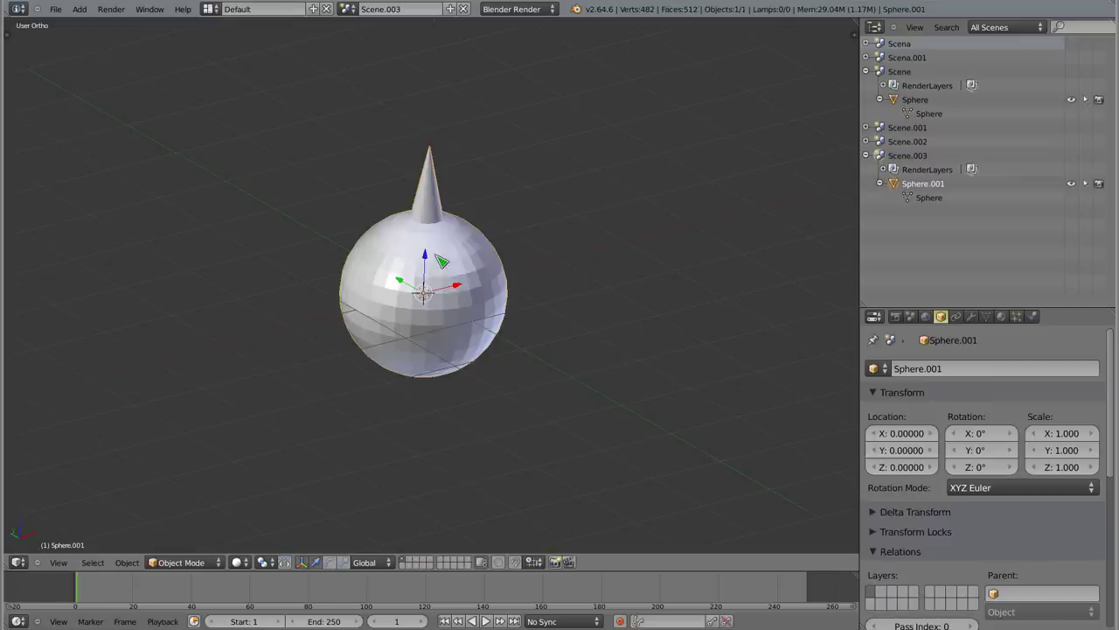
- Switch to Scene to see the spike on its Sphere, then return to Sphere.001 in Scene.003
{"action": "left_click", "coordinate": [347, 9]}
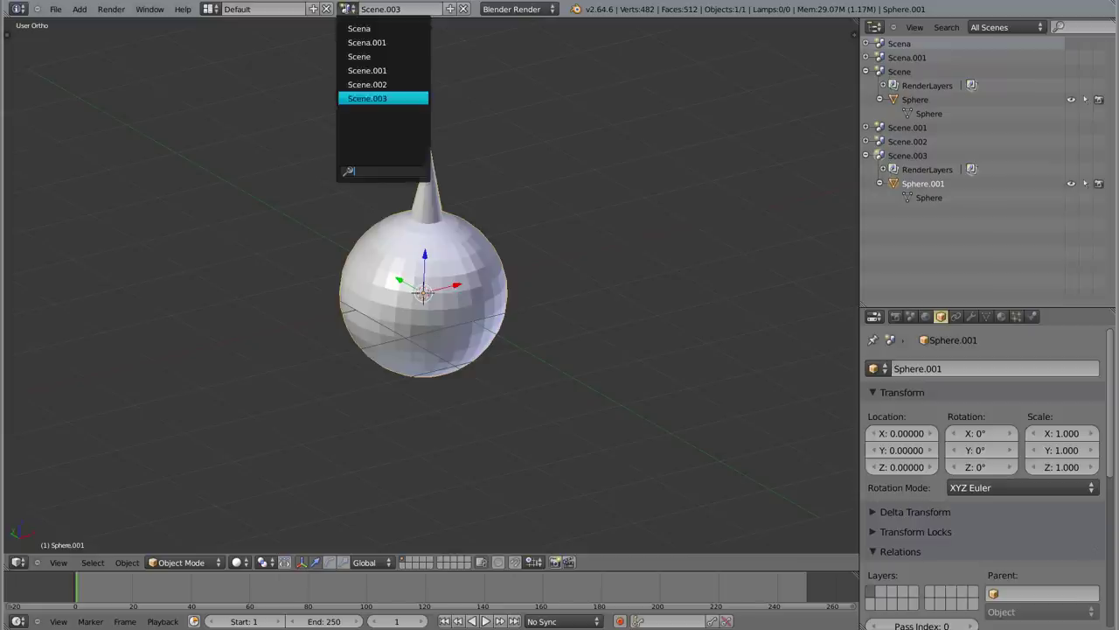
{"action": "left_click", "coordinate": [357, 58]}
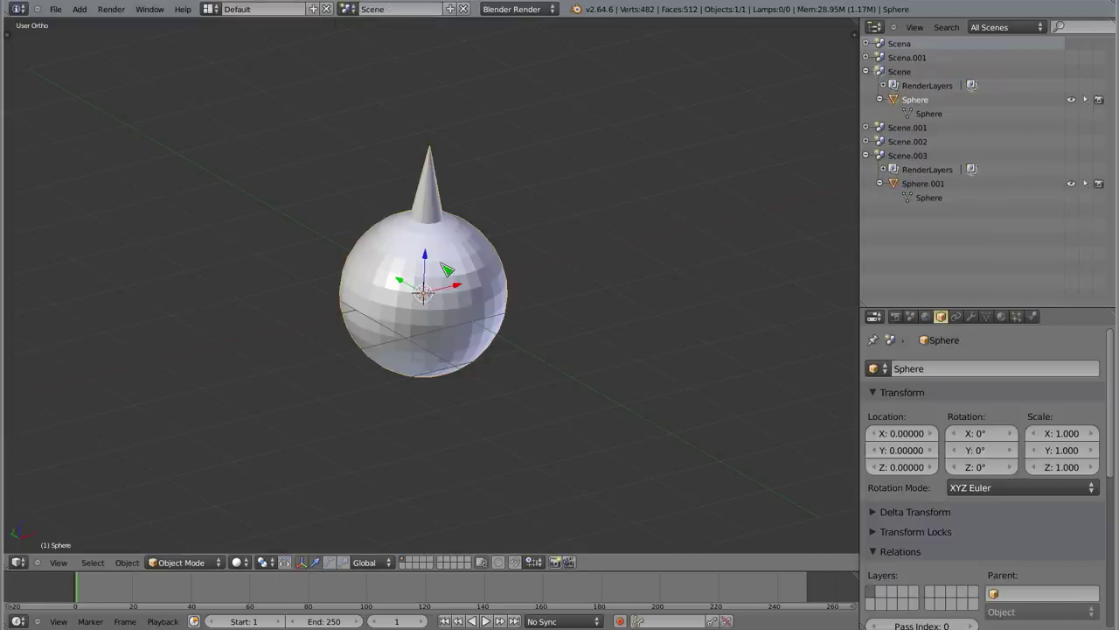
{"action": "left_click", "coordinate": [918, 185]}
{"action": "left_click", "coordinate": [918, 101]}
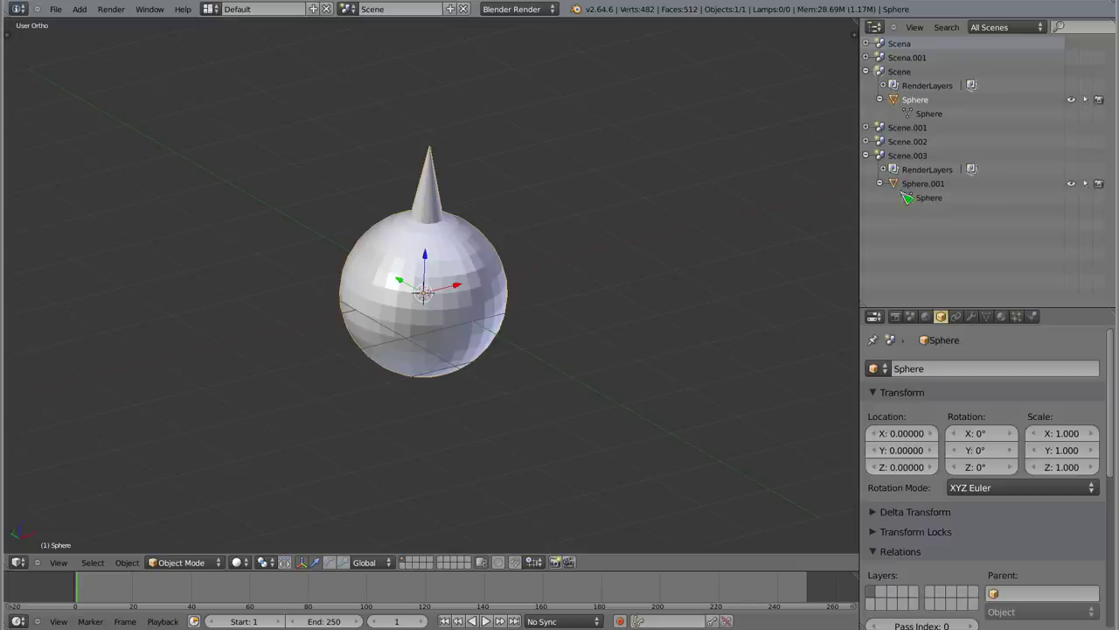
{"action": "left_click", "coordinate": [927, 185]}
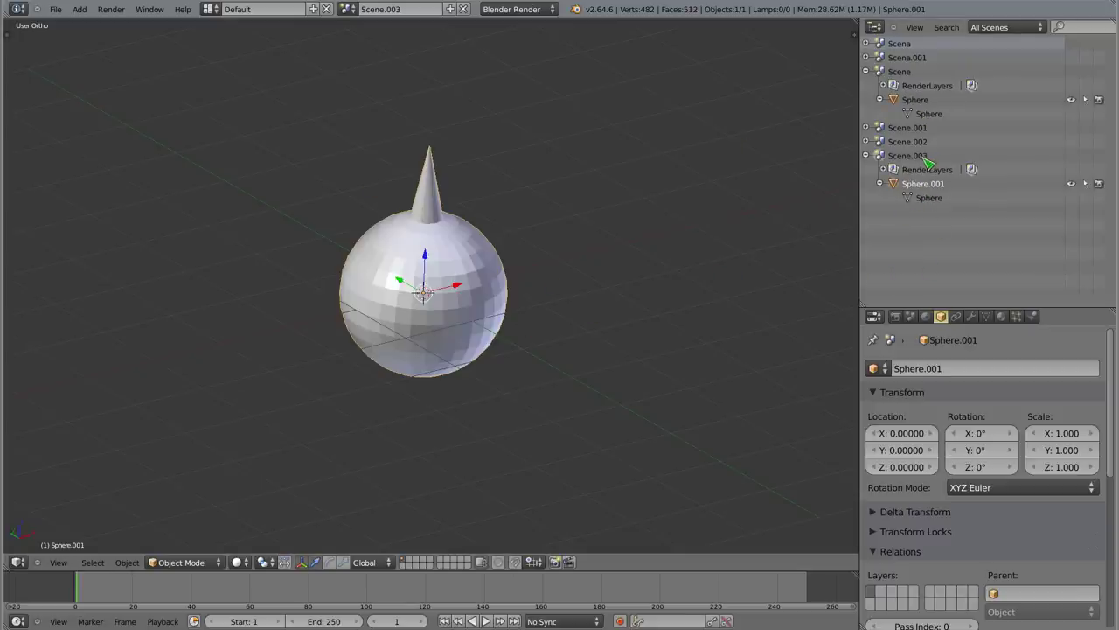
- Give Sphere.001 subdivision level 3, compare with Scene's unsmoothed Sphere, and return to Scene.003
{"action": "key", "text": "ctrl+2"}
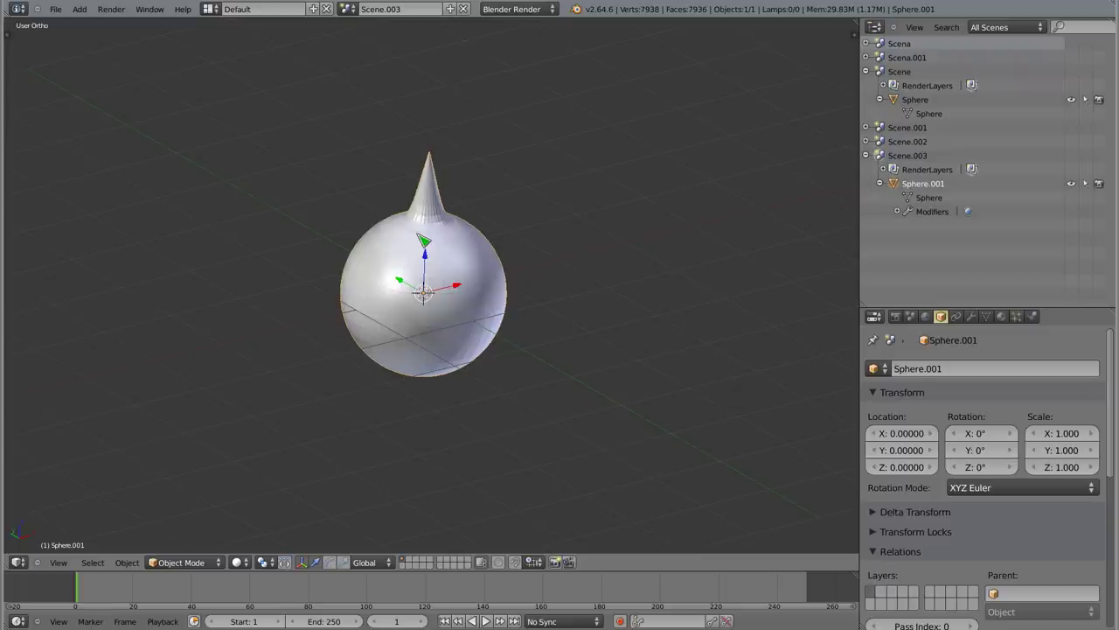
{"action": "key", "text": "ctrl+3"}
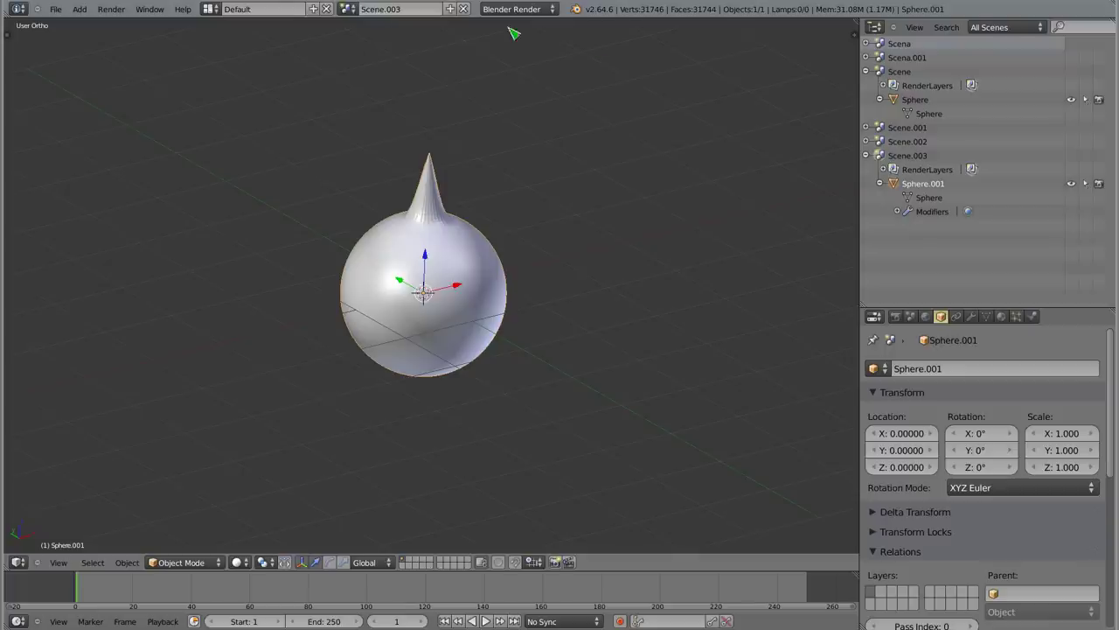
{"action": "left_click", "coordinate": [349, 10]}
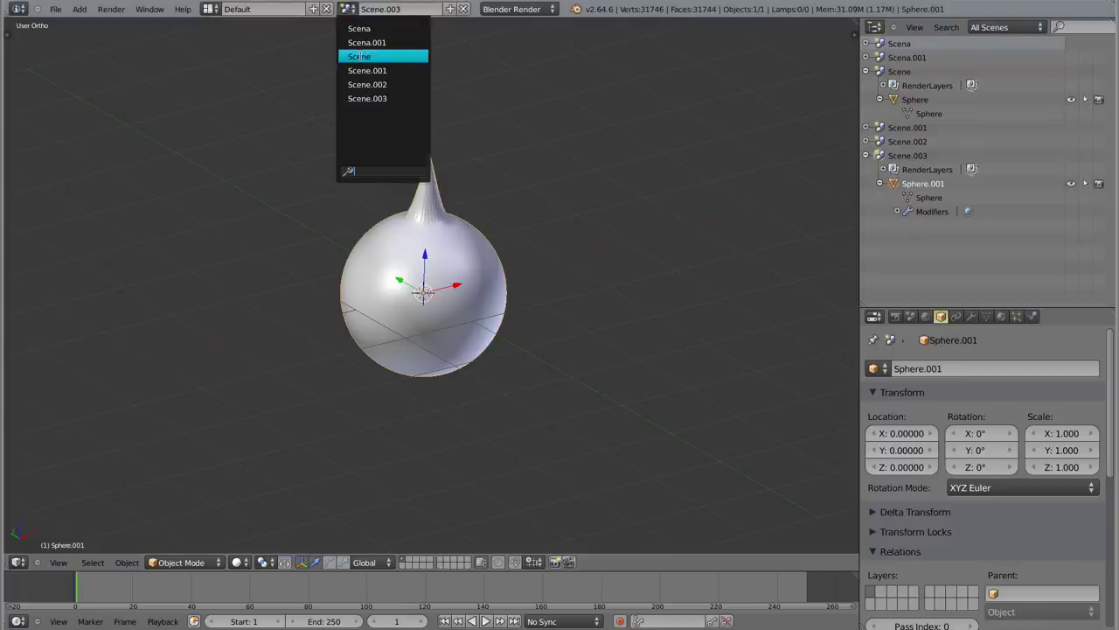
{"action": "left_click", "coordinate": [359, 56]}
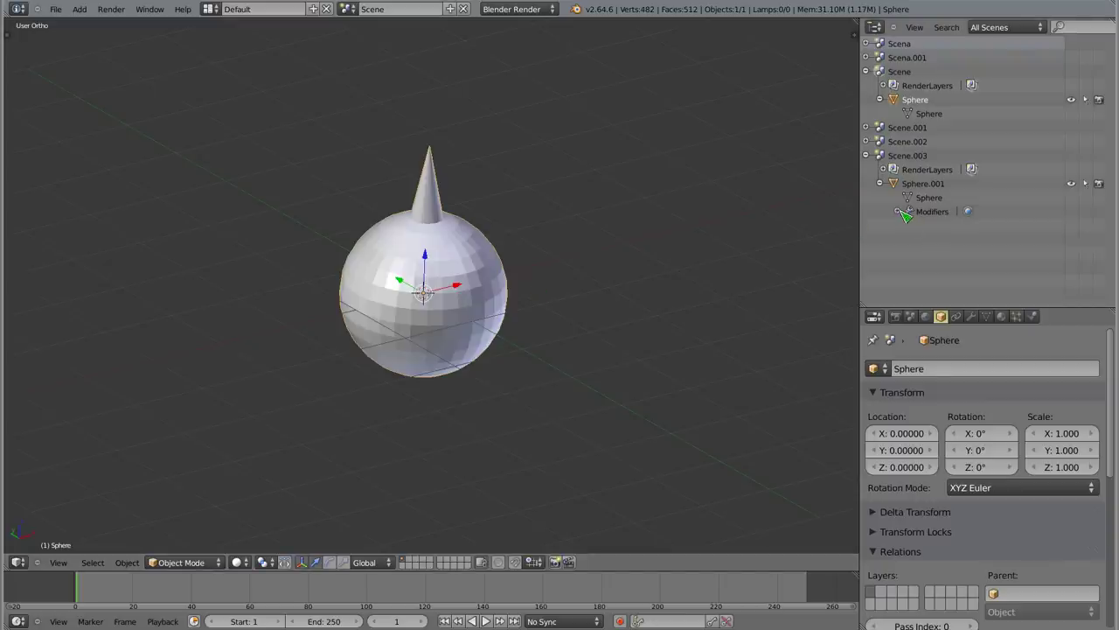
{"action": "left_click", "coordinate": [932, 201]}
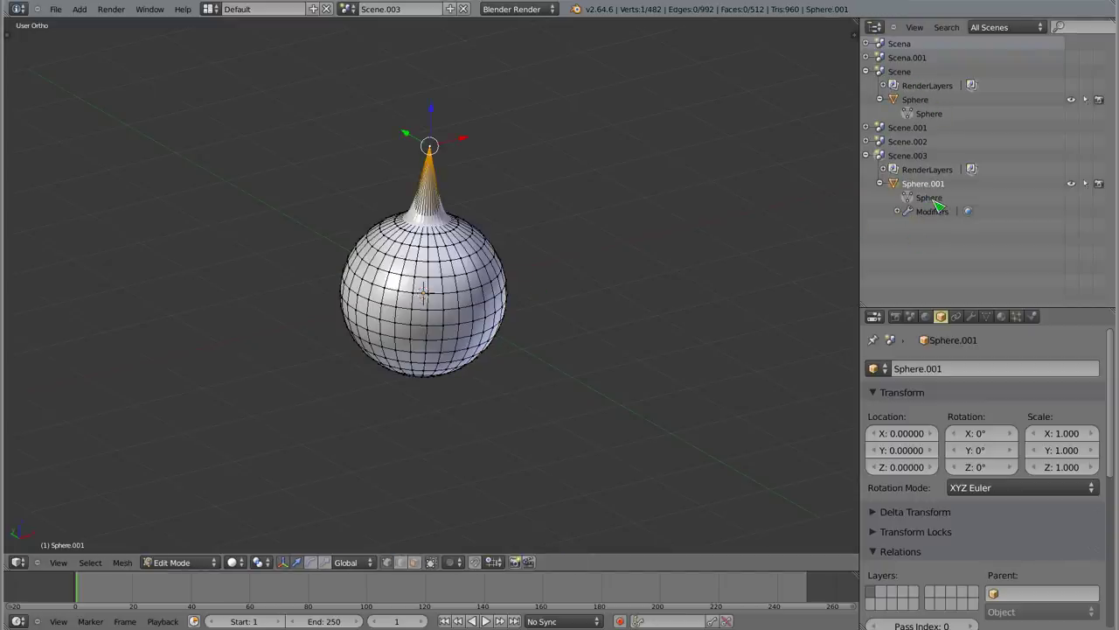
{"action": "key", "text": "Tab"}
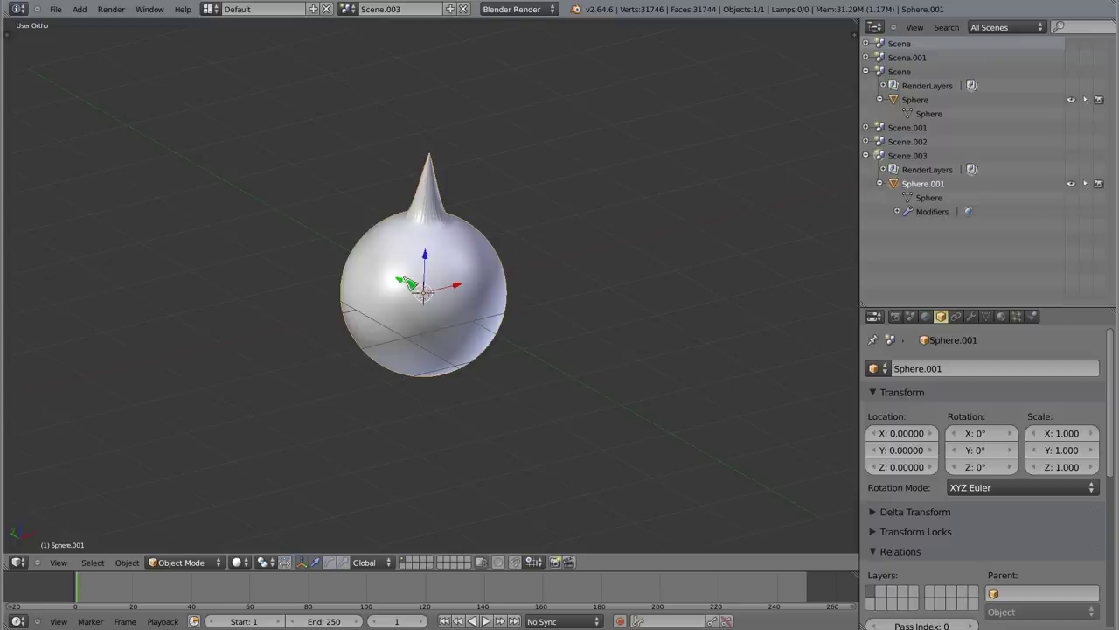
- Collapse Scene.003, expand Scene.001 and select its Cone
{"action": "left_click", "coordinate": [866, 155]}
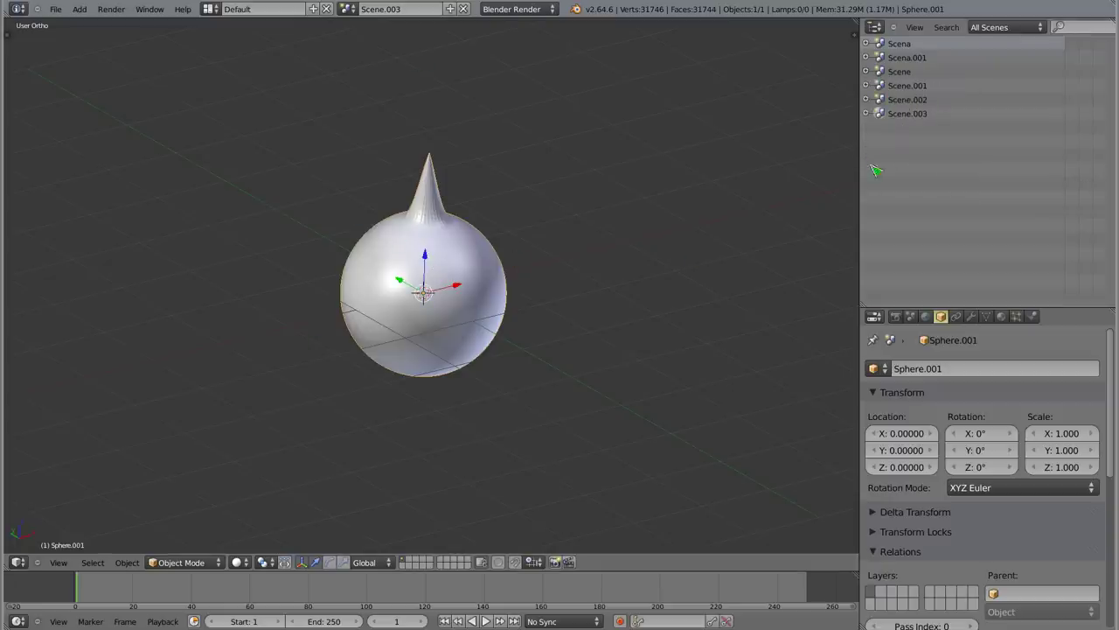
{"action": "left_click", "coordinate": [867, 85]}
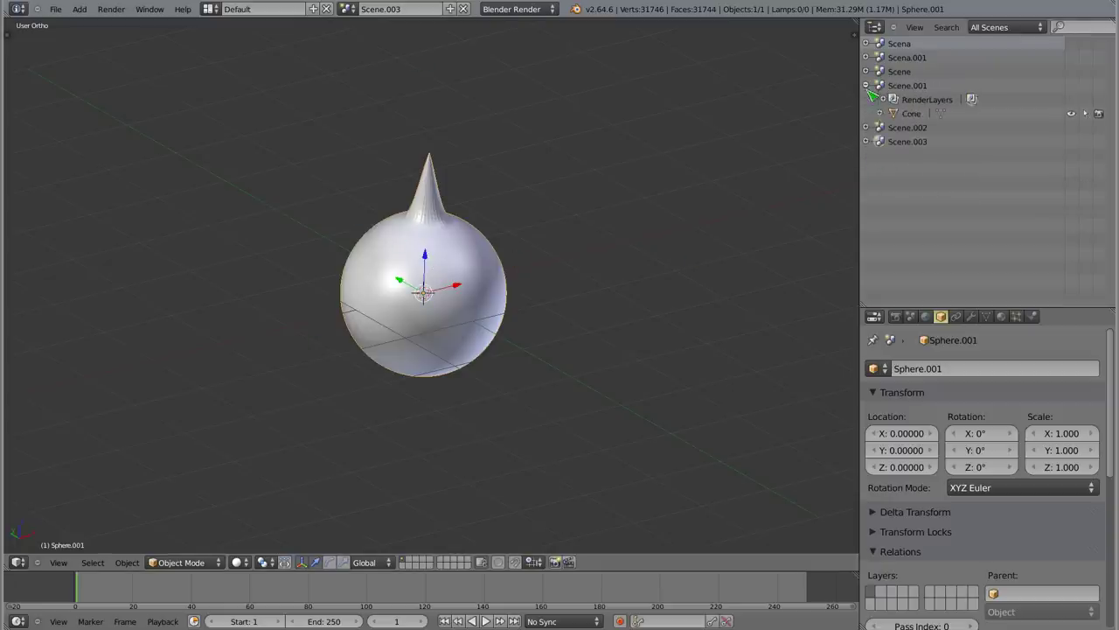
{"action": "left_click", "coordinate": [911, 114]}
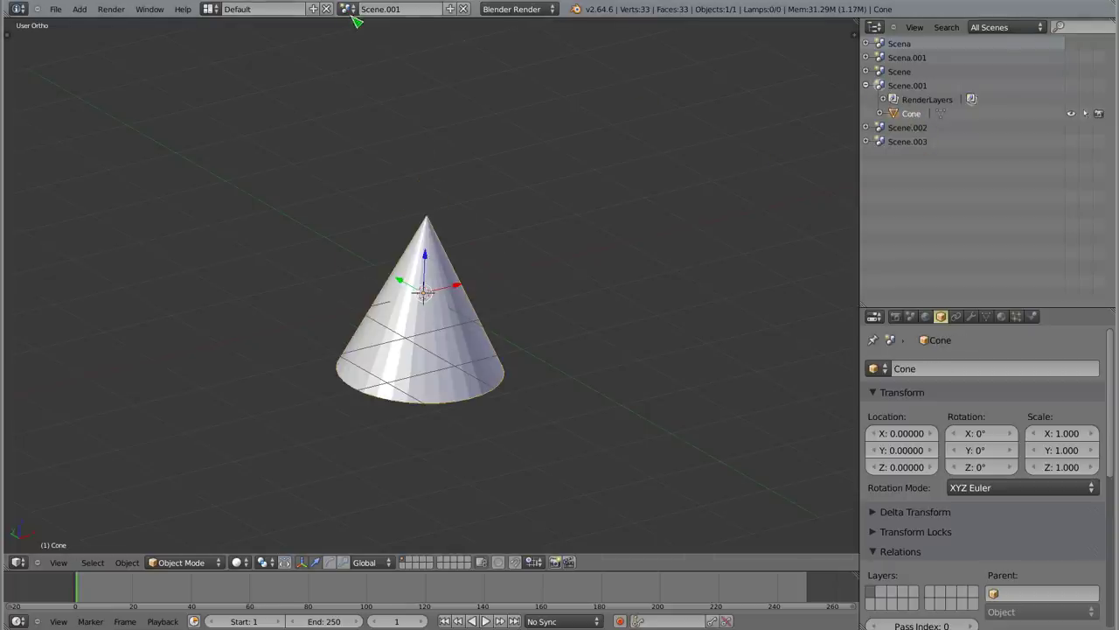
- Create Scene.004 as a Full Copy of Scene.001 and expand it to show Cone.001
{"action": "left_click", "coordinate": [450, 9]}
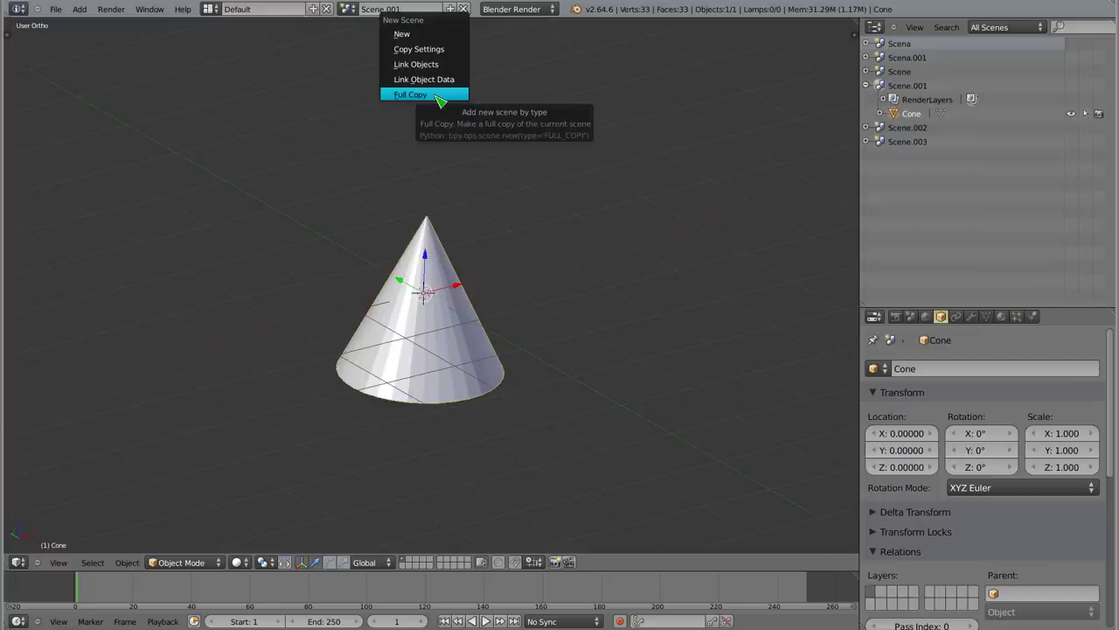
{"action": "left_click", "coordinate": [440, 98]}
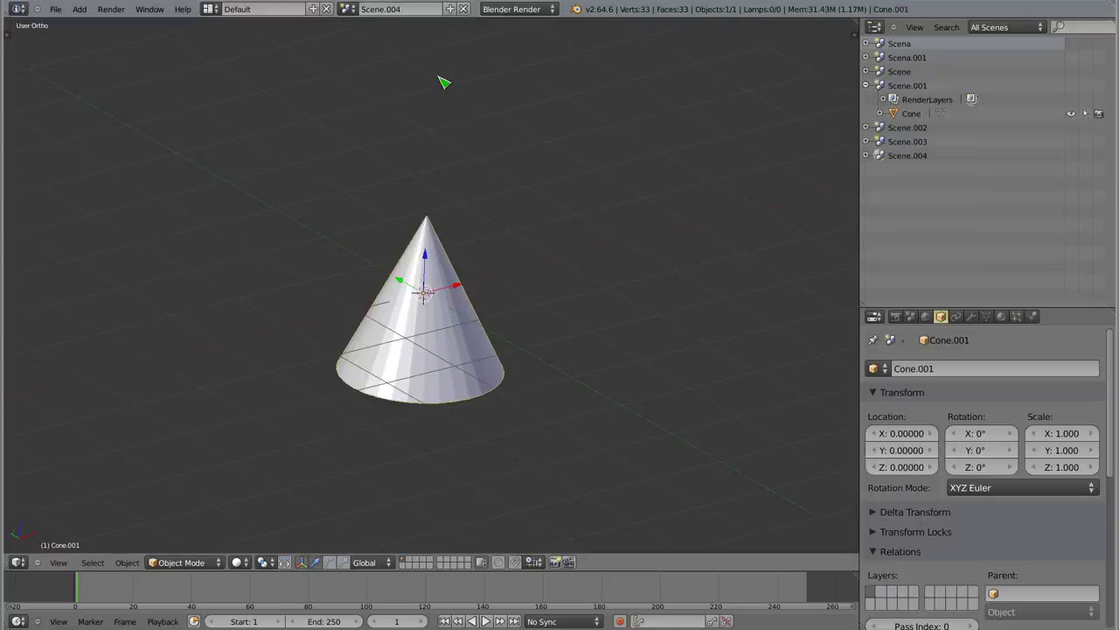
{"action": "left_click", "coordinate": [868, 156]}
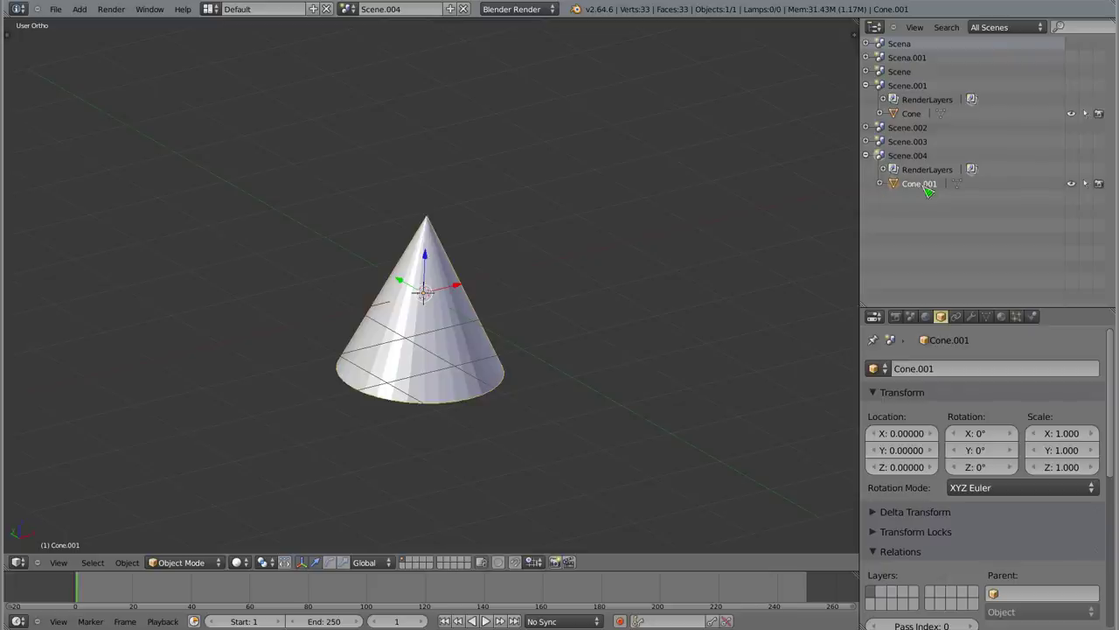
- Reveal the mesh data of Cone.001 and the original Cone to confirm they are separate
{"action": "left_click", "coordinate": [881, 183]}
{"action": "left_click", "coordinate": [880, 113]}
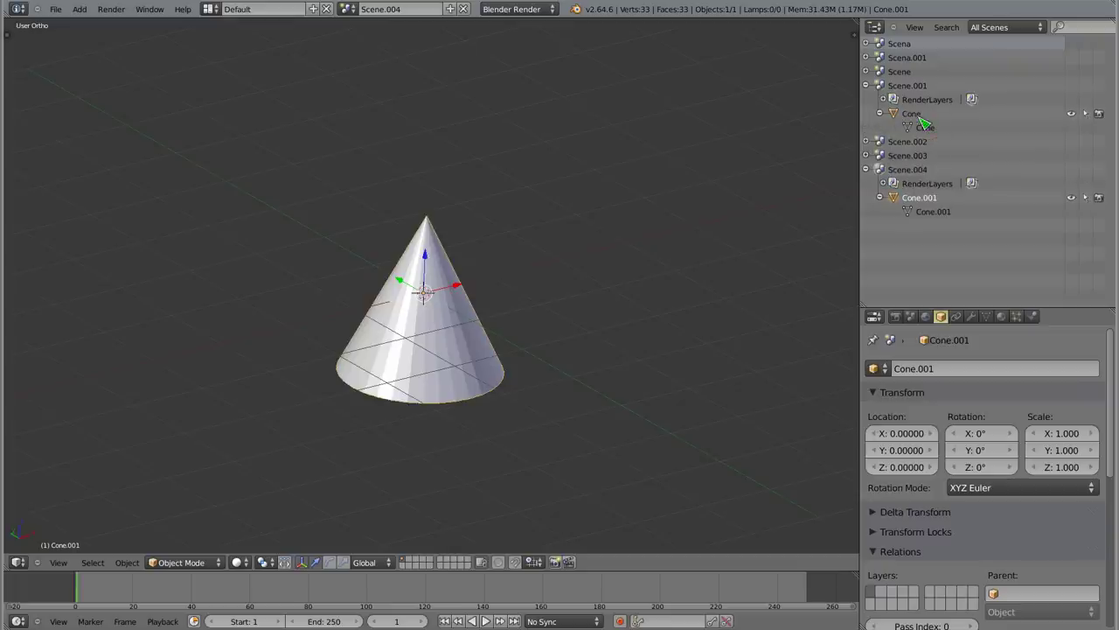
{"action": "left_click", "coordinate": [928, 127]}
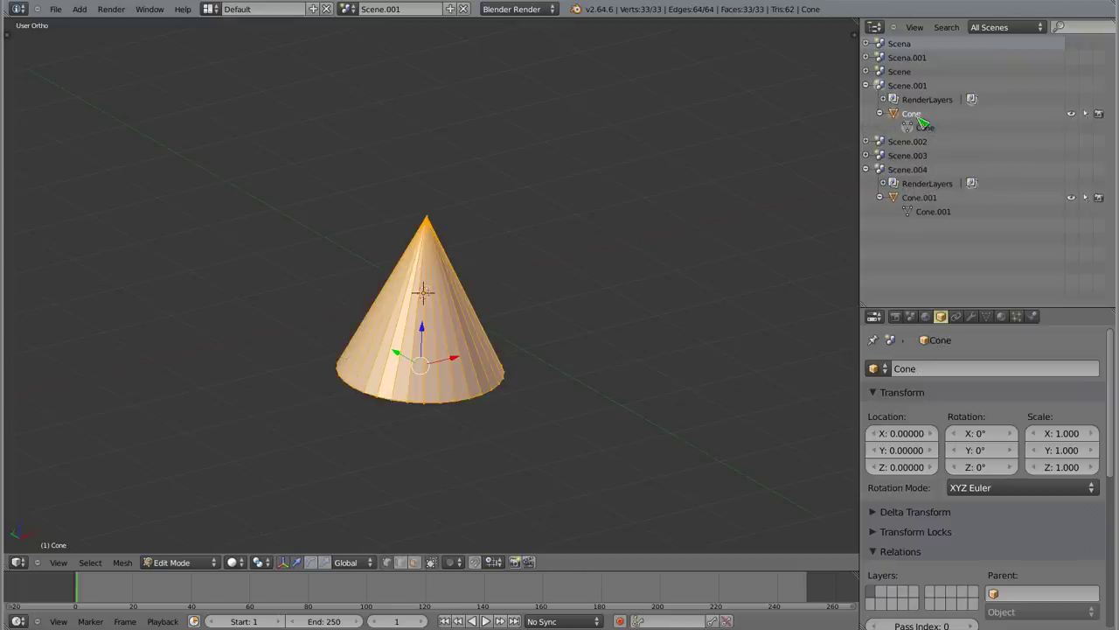
- Rename the copied cone object in Scene.004 to 'siatka'
{"action": "left_click", "coordinate": [934, 214]}
{"action": "left_click", "coordinate": [952, 369]}
{"action": "type", "text": "siat"}
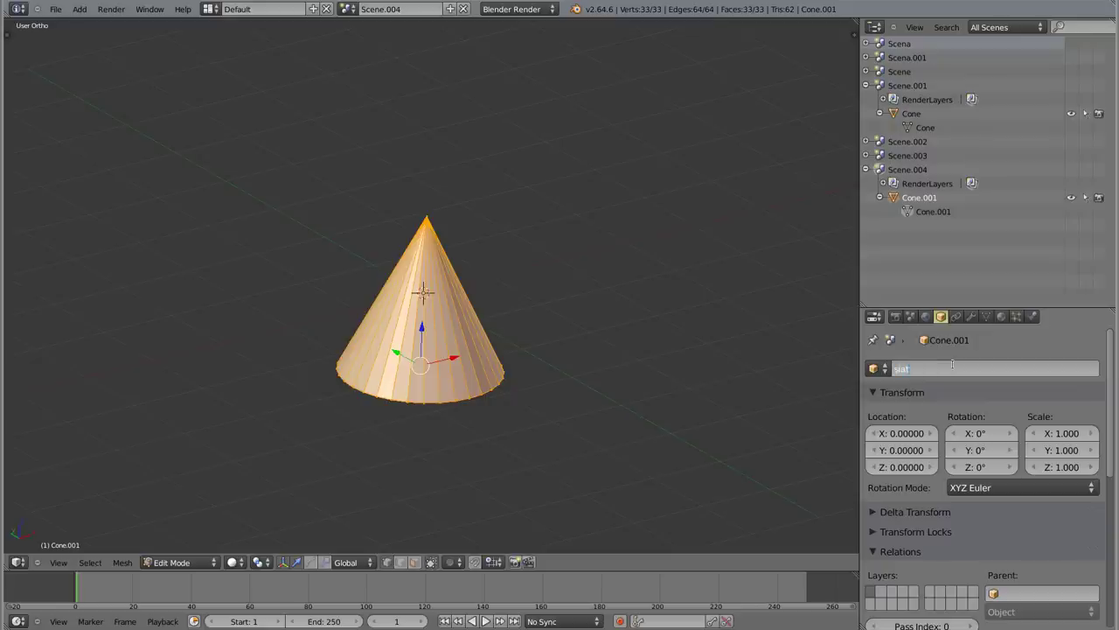
{"action": "type", "text": "ka"}
{"action": "key", "text": "Return"}
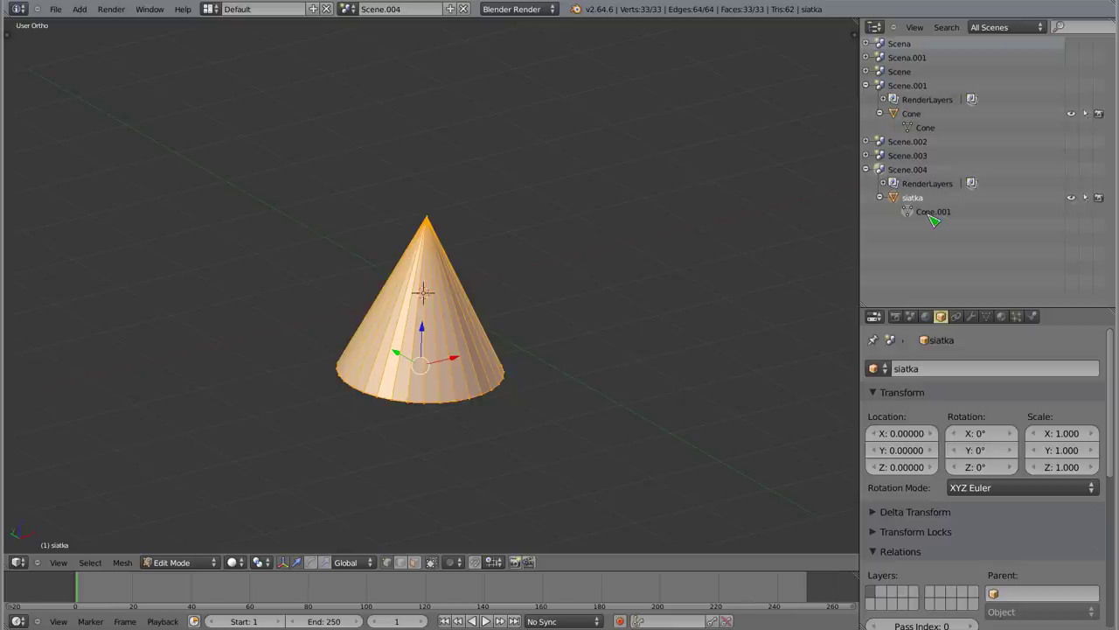
{"action": "key", "text": "Tab"}
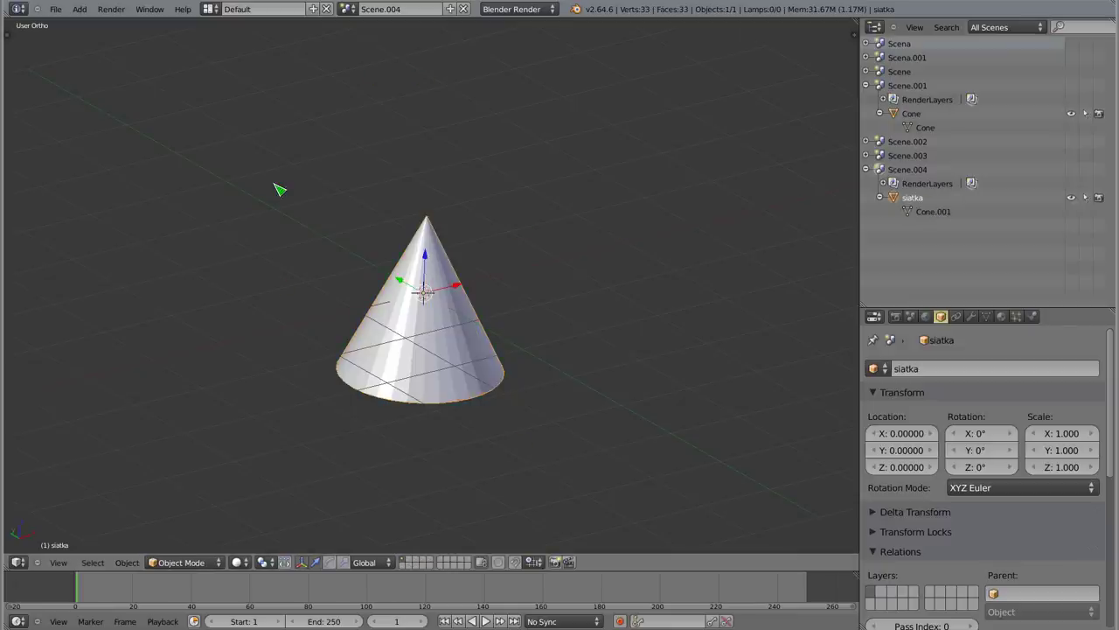
- Collapse Scene.004 and Scene.001, then switch to Scena and expand it to list its objects
{"action": "mouse_move", "coordinate": [490, 303]}
{"action": "middle_mouse_down"}
{"action": "mouse_move", "coordinate": [407, 395]}
{"action": "mouse_move", "coordinate": [492, 287]}
{"action": "middle_mouse_up"}
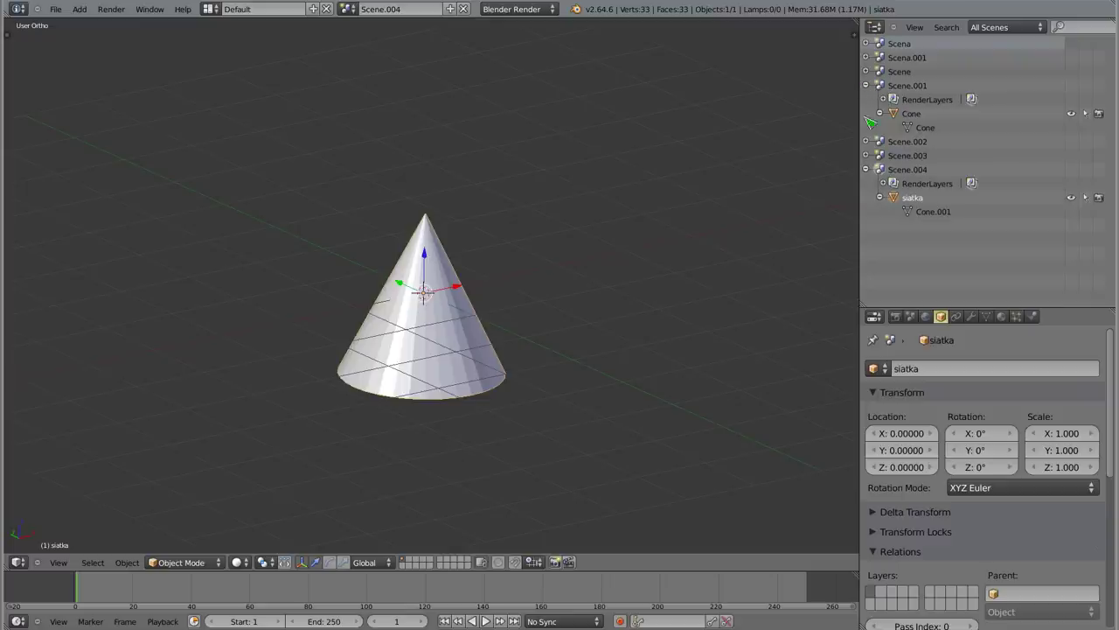
{"action": "left_click", "coordinate": [868, 171]}
{"action": "left_click", "coordinate": [872, 87]}
{"action": "left_click", "coordinate": [878, 90]}
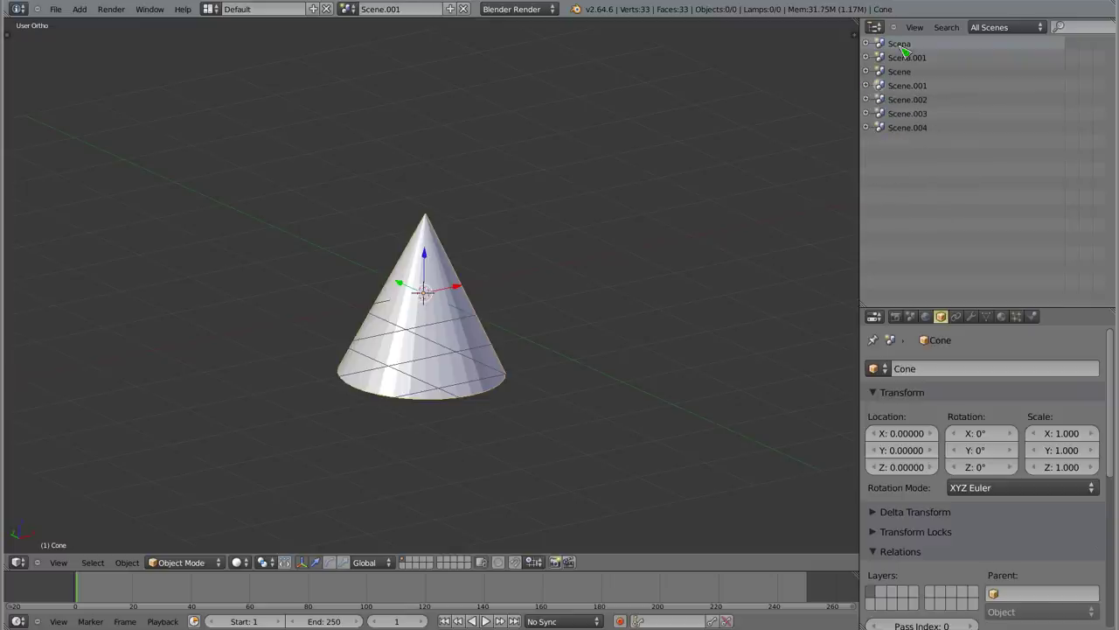
{"action": "left_click", "coordinate": [874, 47]}
{"action": "left_click", "coordinate": [868, 44]}
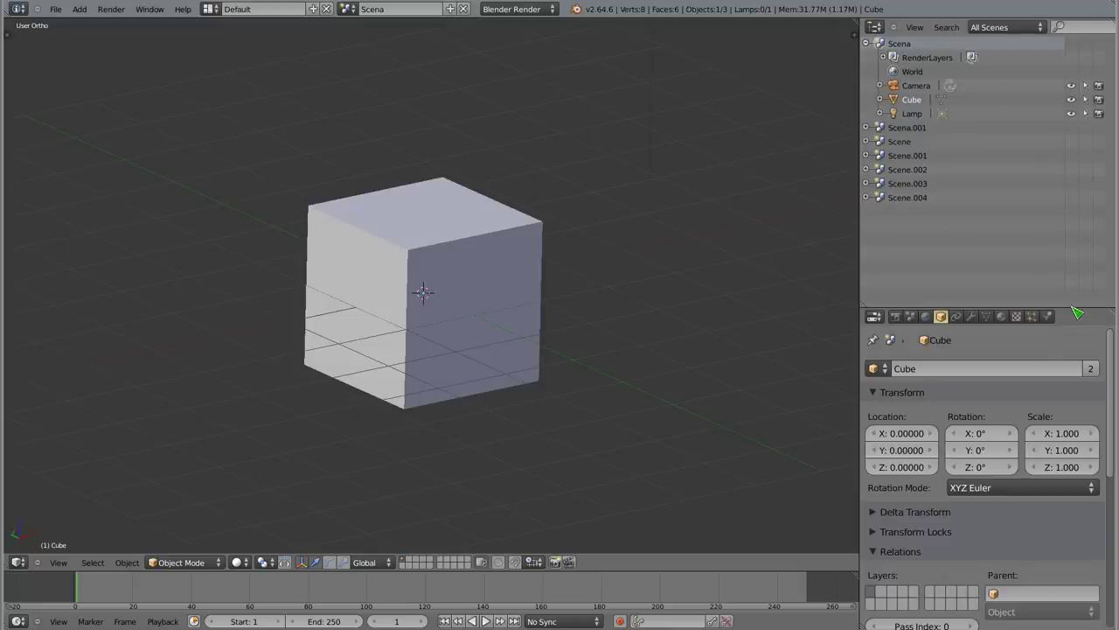
- Enlarge the properties area, zoom and pan out to frame the cube, camera and lamp, and deselect everything
{"action": "left_click_drag", "start_coordinate": [1068, 310], "coordinate": [1069, 221]}
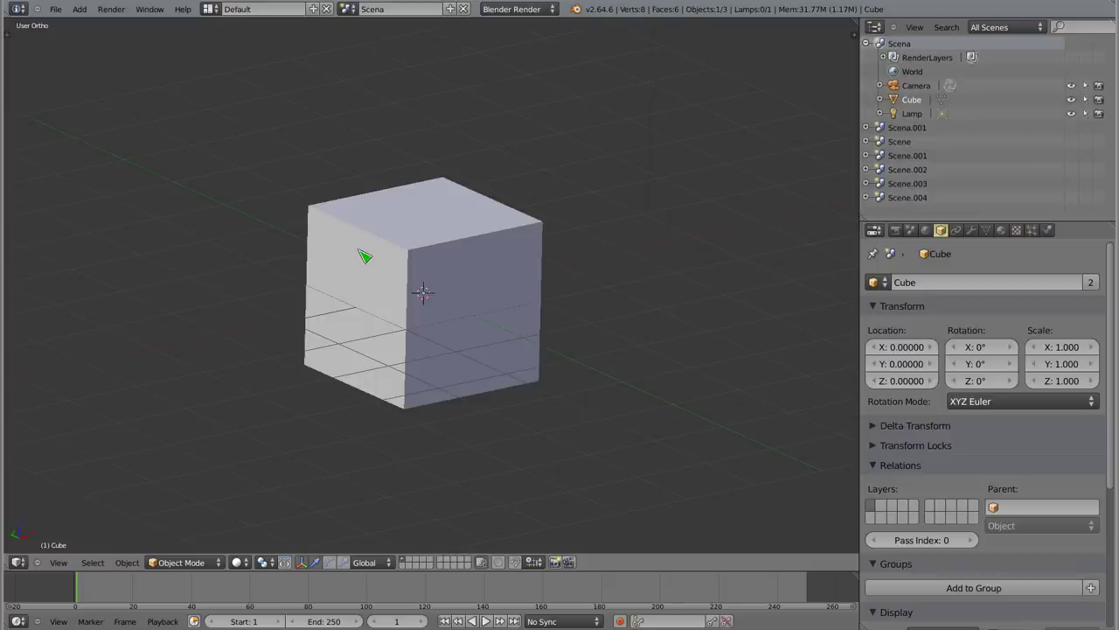
{"action": "scroll", "coordinate": [378, 335], "scroll_direction": "down", "scroll_amount": 5}
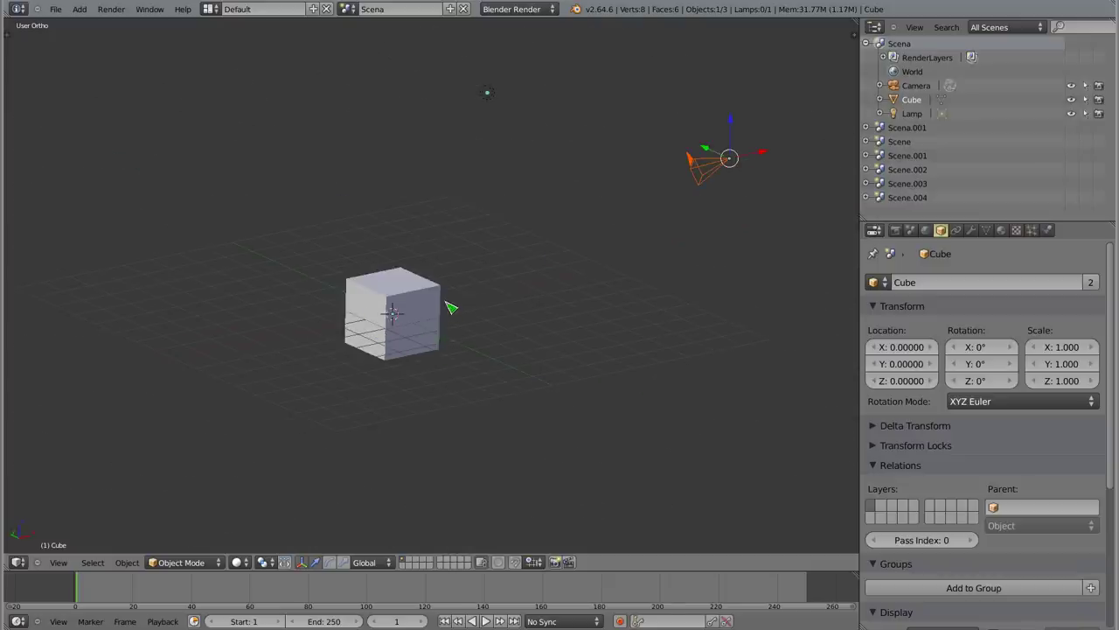
{"action": "middle_click_drag", "start_coordinate": [450, 309], "coordinate": [430, 320], "text": "shift"}
{"action": "key", "text": "a"}
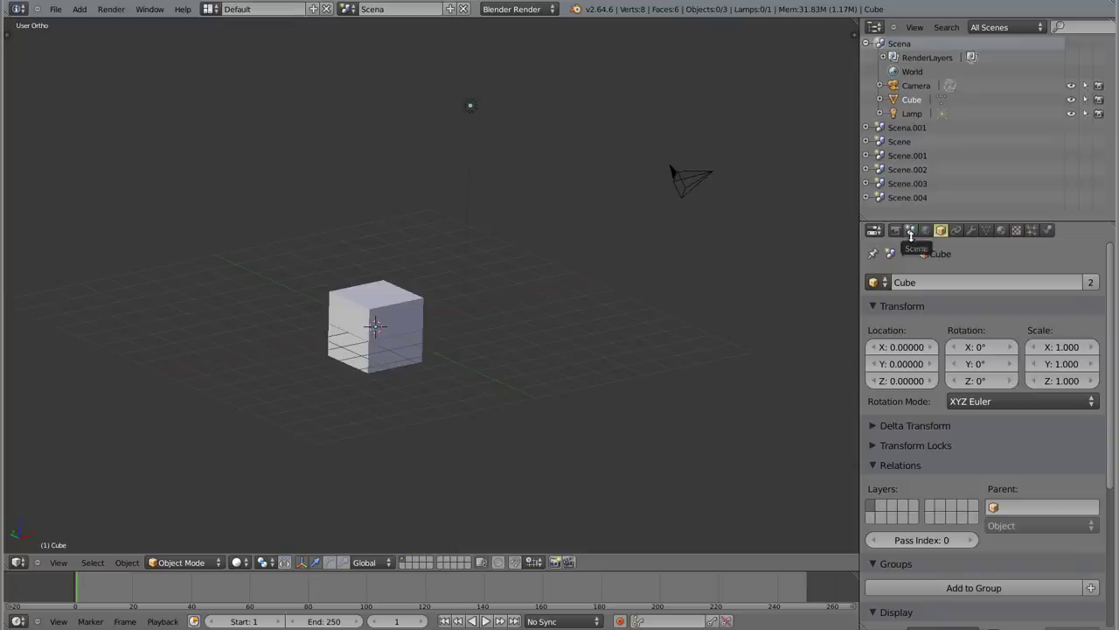
- In Scena's scene settings, keep Camera as the scene camera and leave Background empty
{"action": "left_click", "coordinate": [914, 232]}
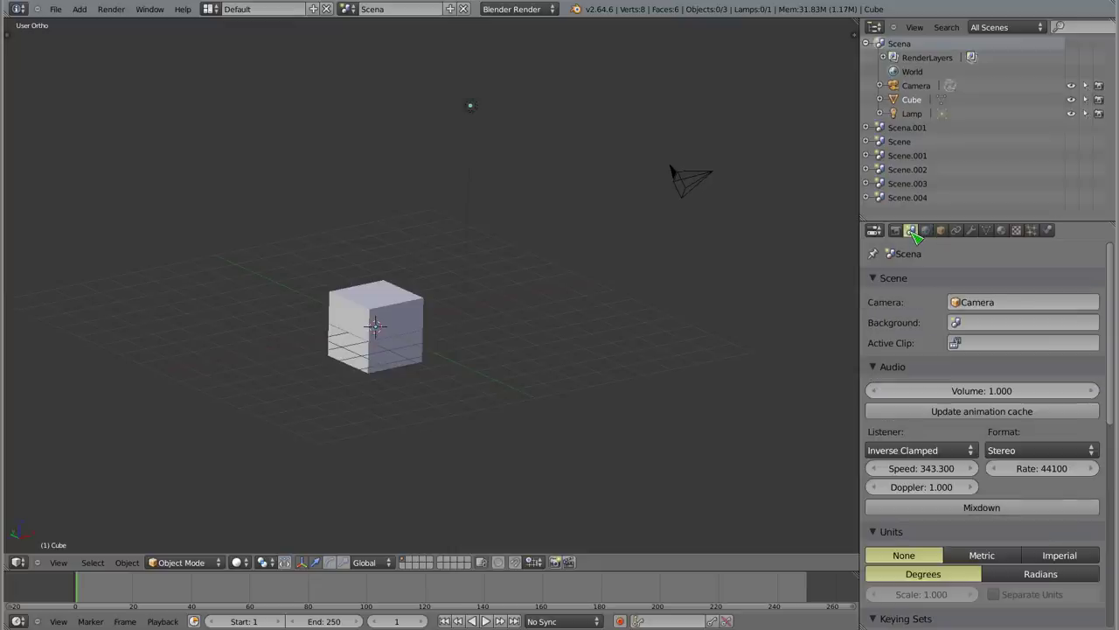
{"action": "left_click", "coordinate": [958, 303]}
{"action": "left_click", "coordinate": [965, 322]}
{"action": "left_click", "coordinate": [1005, 321]}
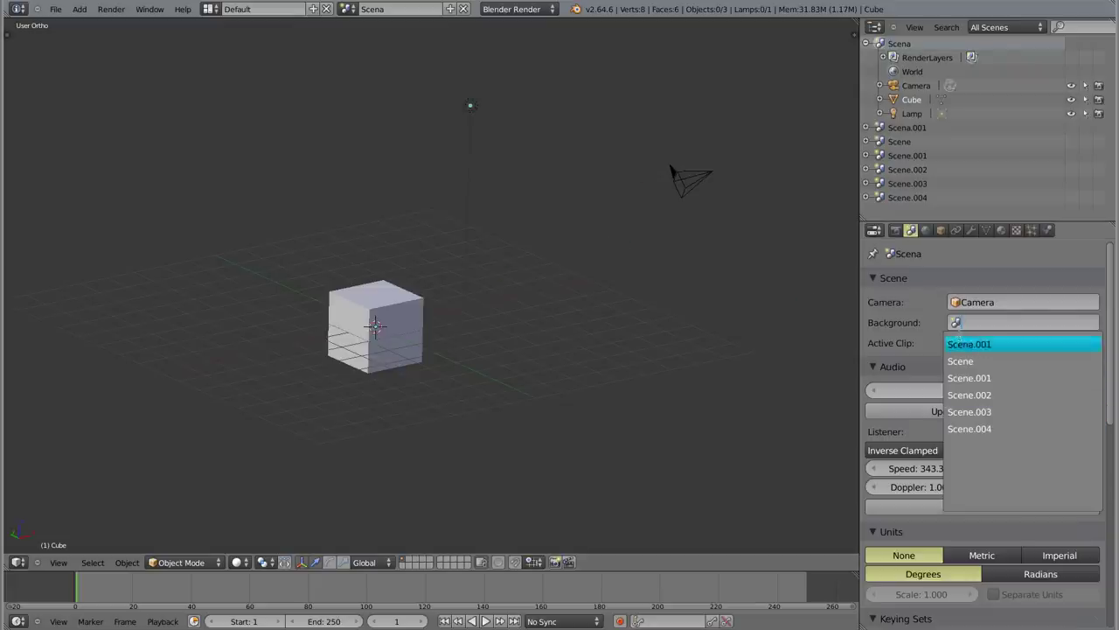
{"action": "left_click", "coordinate": [957, 343]}
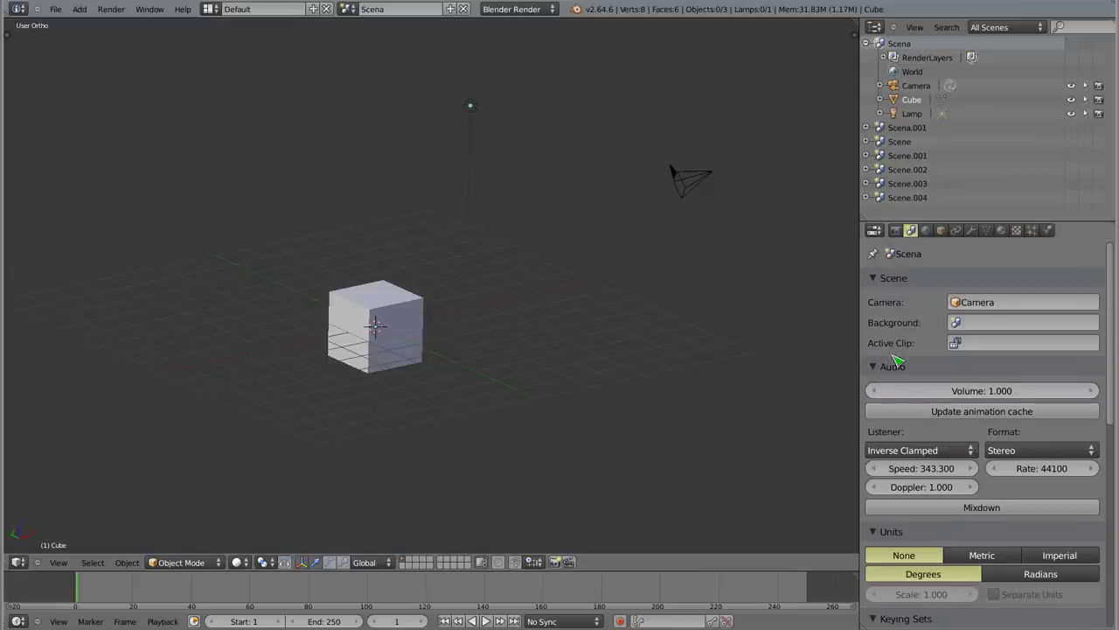
{"action": "scroll", "coordinate": [898, 361], "scroll_direction": "down", "scroll_amount": 4}
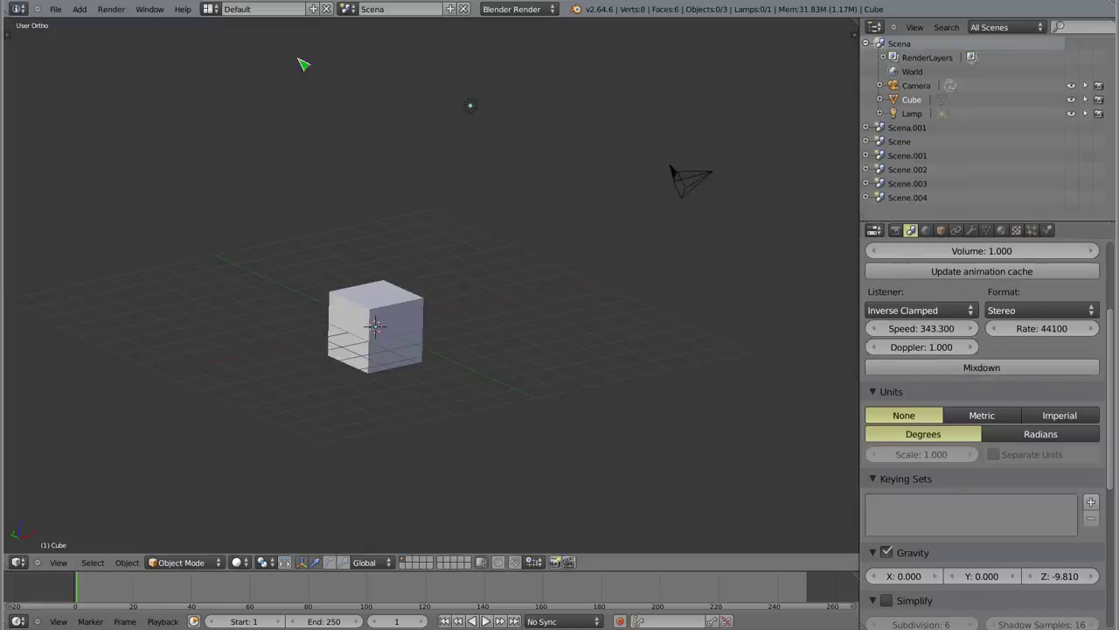
- Switch Scena's units to Metric and show the sidebar to check the Cube's location in metres
{"action": "left_click", "coordinate": [981, 415]}
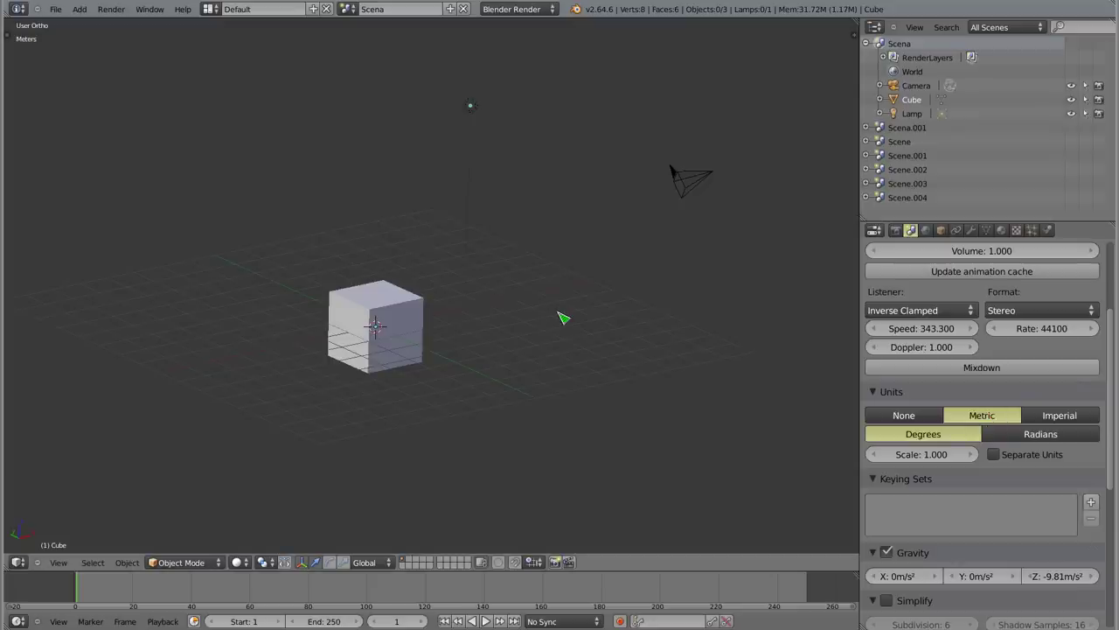
{"action": "key", "text": "n"}
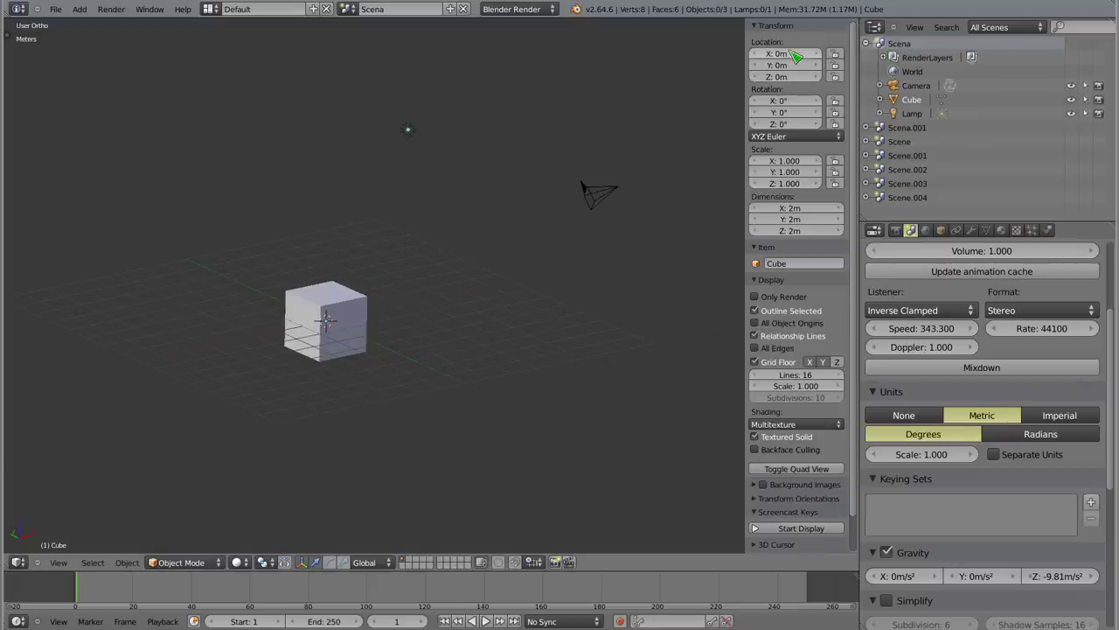
{"action": "mouse_move", "coordinate": [778, 54]}
{"action": "left_mouse_down"}
{"action": "mouse_move", "coordinate": [791, 53]}
{"action": "mouse_move", "coordinate": [774, 53]}
{"action": "left_mouse_up"}
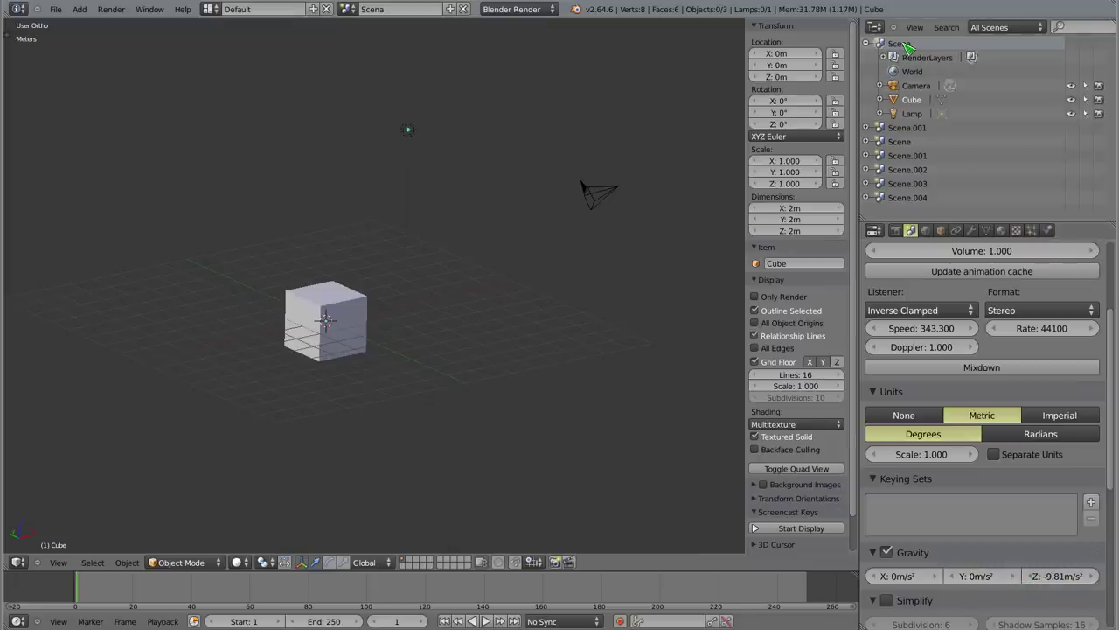
- Visit Scena.001, return to Scena, and bring up the New Scene options
{"action": "left_click", "coordinate": [906, 127]}
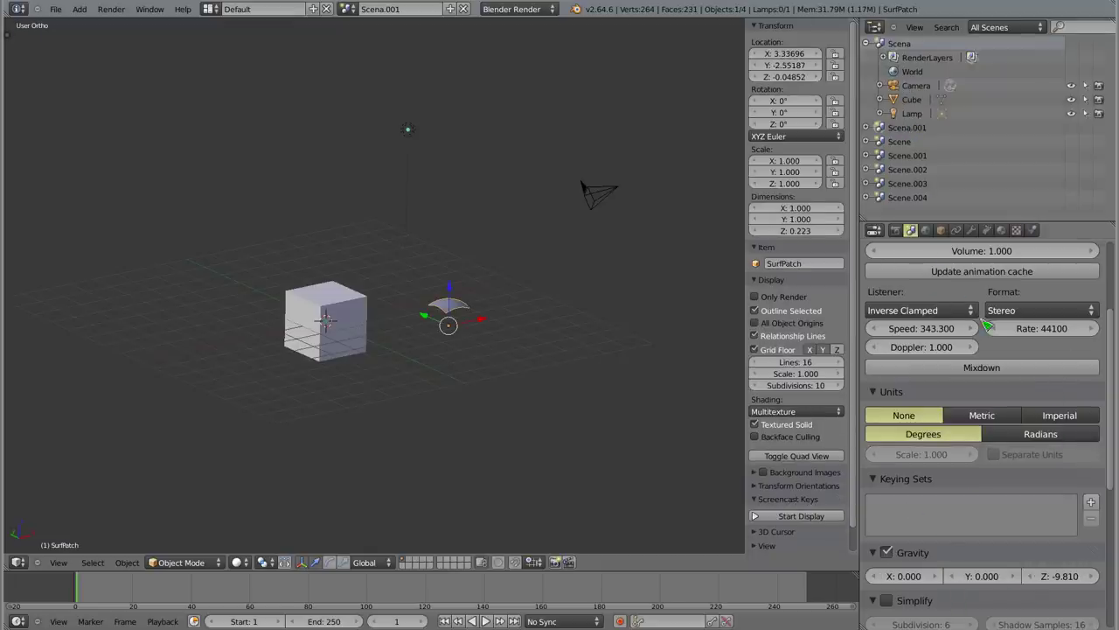
{"action": "left_click", "coordinate": [906, 46]}
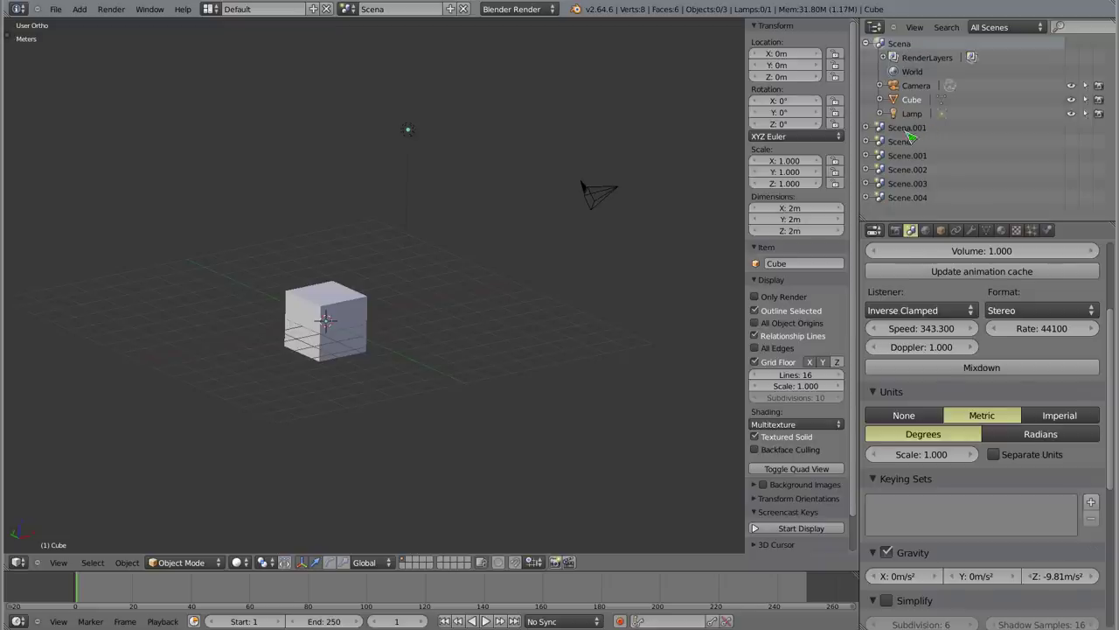
{"action": "left_click", "coordinate": [451, 9]}
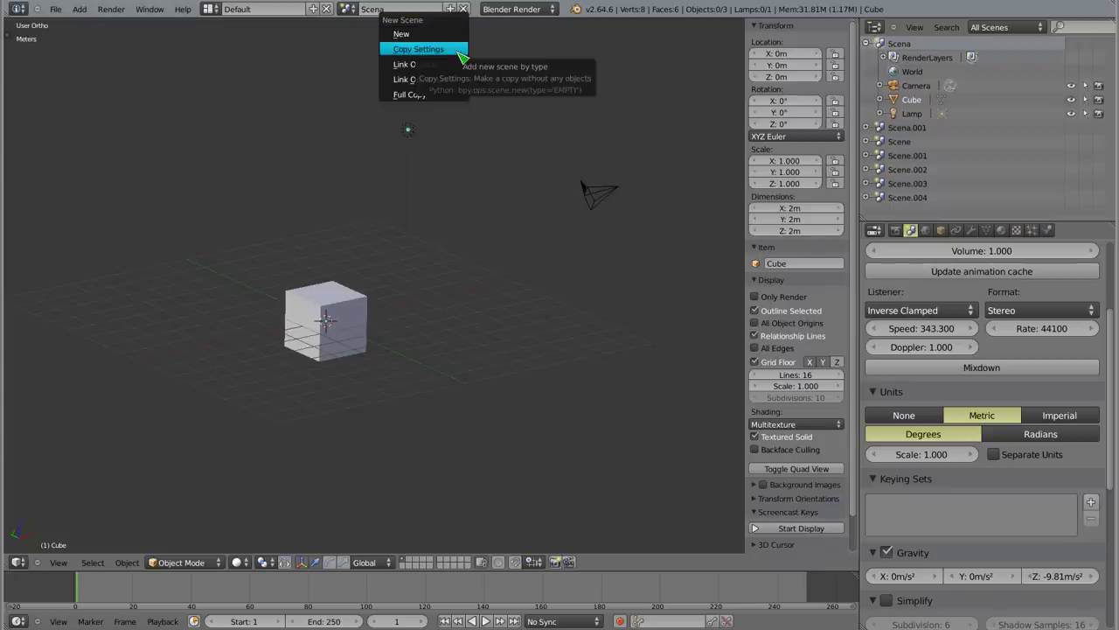
- Create Scena.002 with Copy Settings and review its Scene properties
{"action": "left_click", "coordinate": [461, 57]}
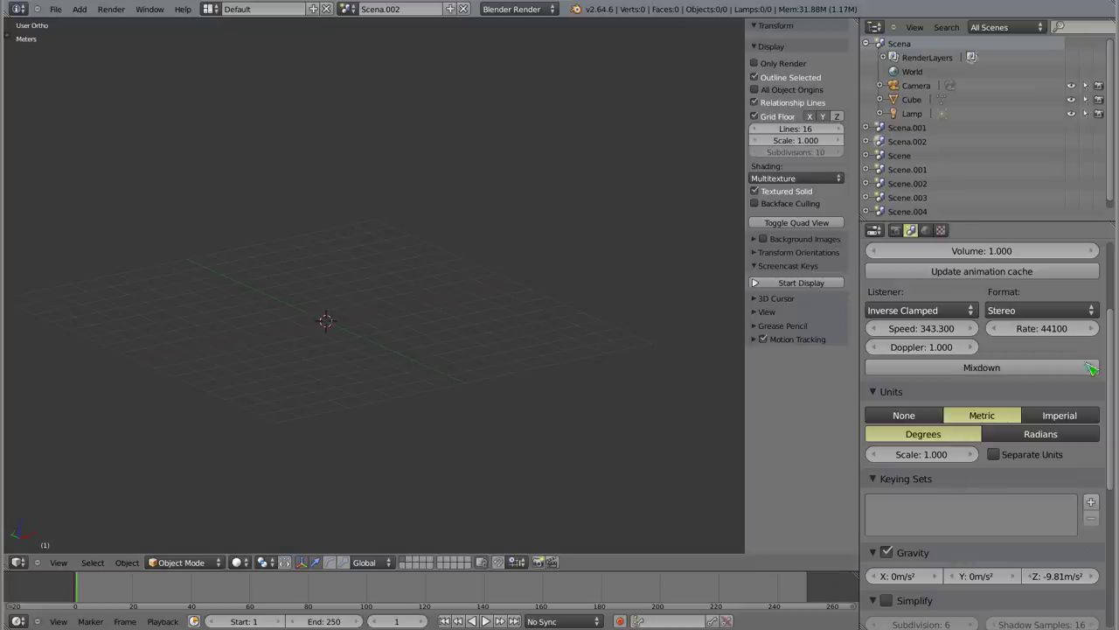
{"action": "scroll", "coordinate": [1004, 454], "scroll_direction": "down", "scroll_amount": 4}
{"action": "scroll", "coordinate": [1004, 455], "scroll_direction": "down", "scroll_amount": 3}
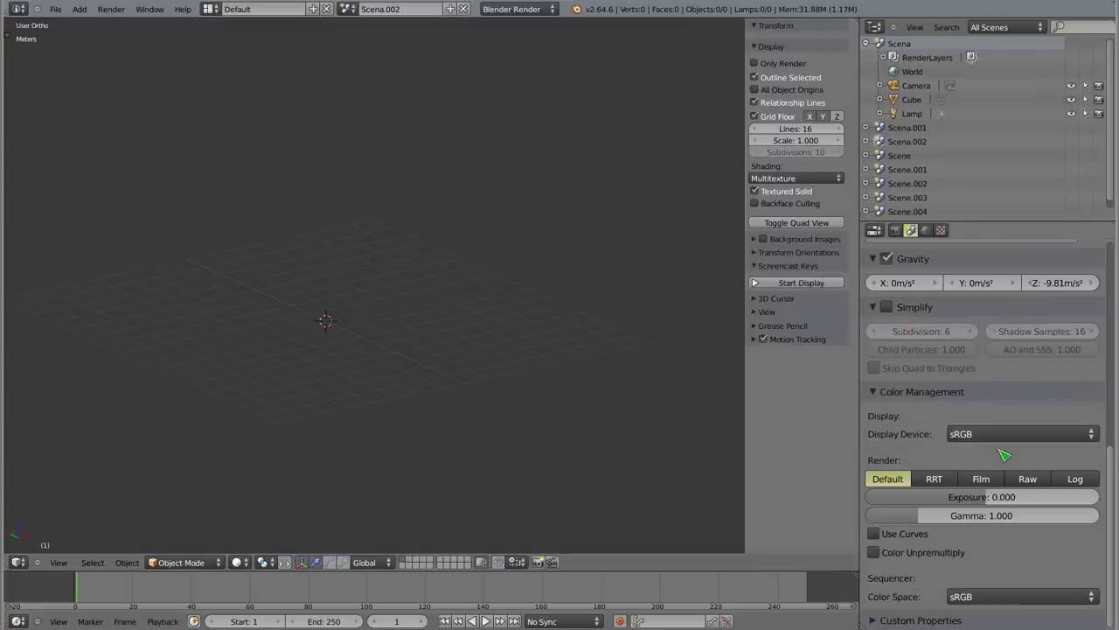
{"action": "scroll", "coordinate": [1037, 524], "scroll_direction": "up", "scroll_amount": 3}
{"action": "scroll", "coordinate": [1028, 507], "scroll_direction": "up", "scroll_amount": 3}
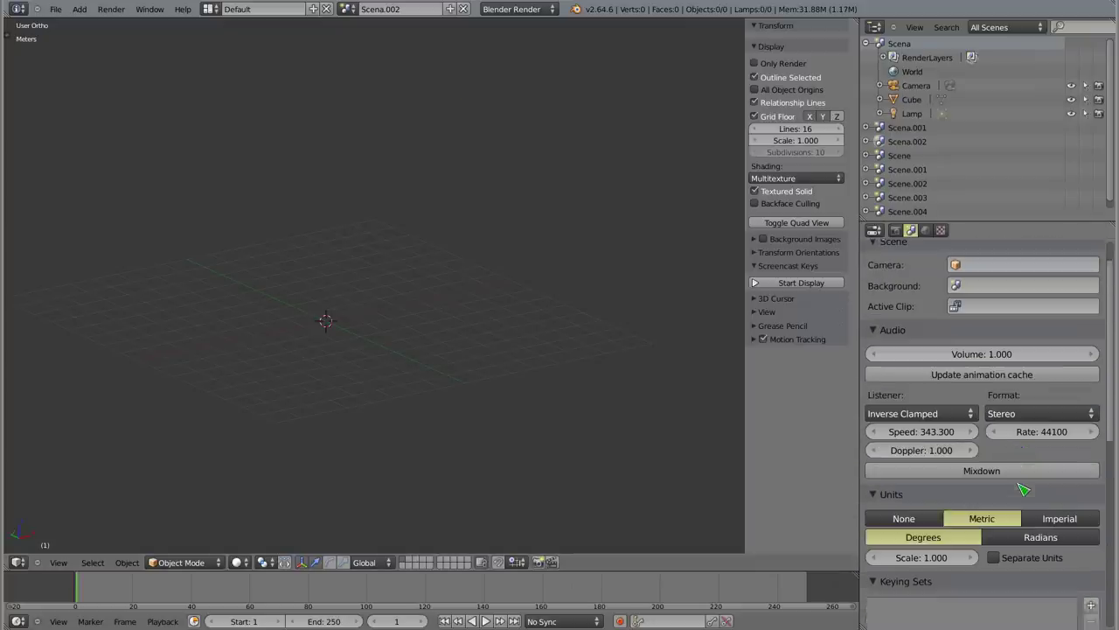
{"action": "scroll", "coordinate": [1023, 490], "scroll_direction": "up", "scroll_amount": 3}
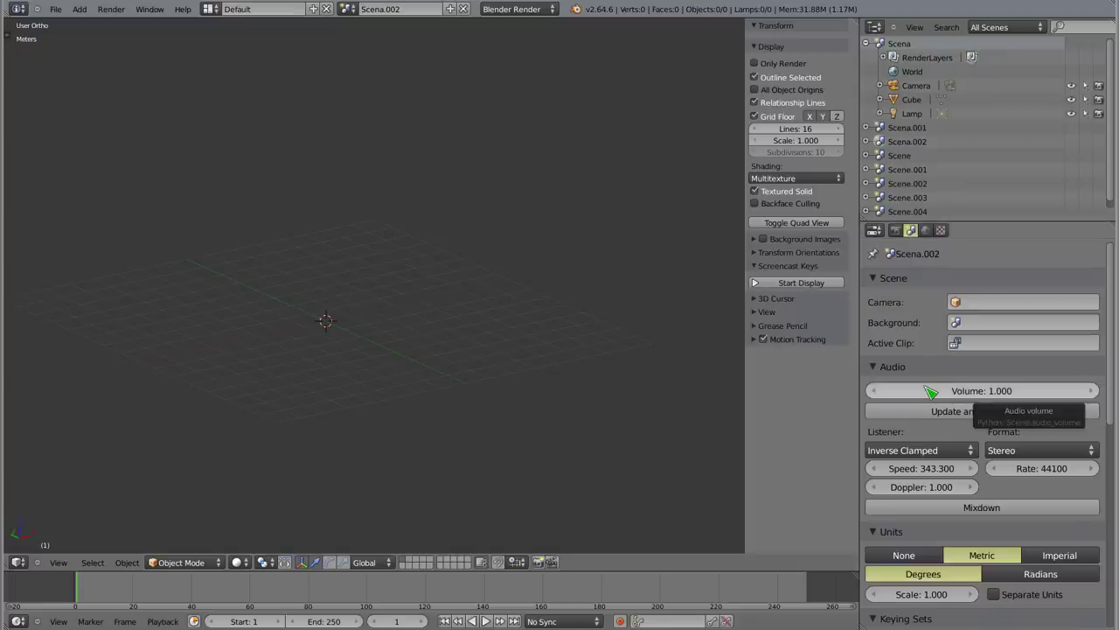
- Compare Scena and Scena.002 in the outliner, ending on Scena.001
{"action": "left_click", "coordinate": [905, 45]}
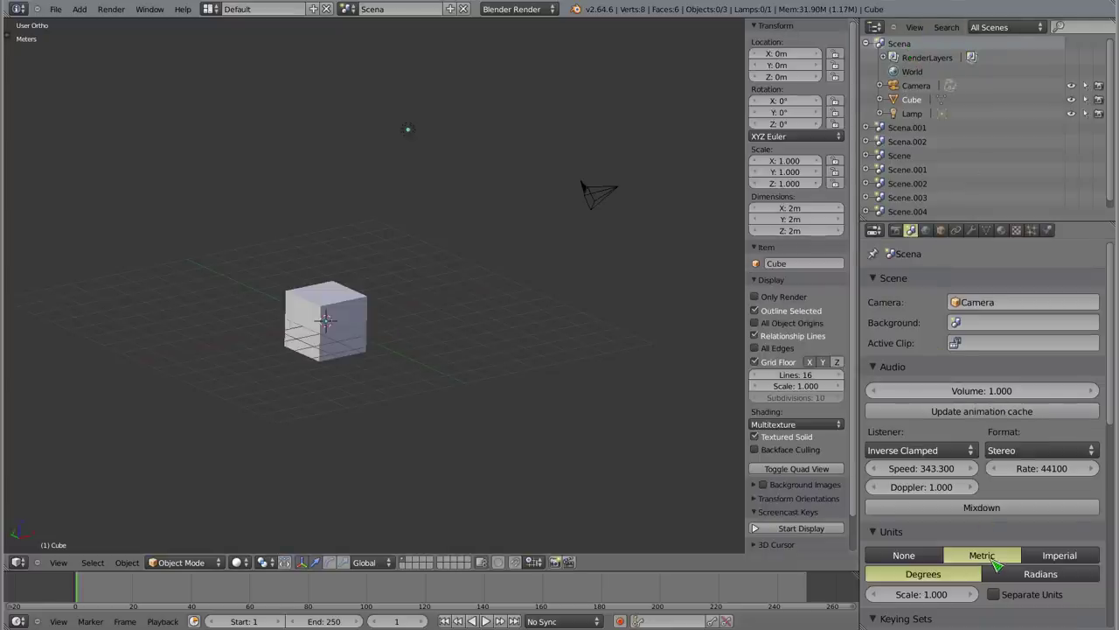
{"action": "left_click", "coordinate": [907, 143]}
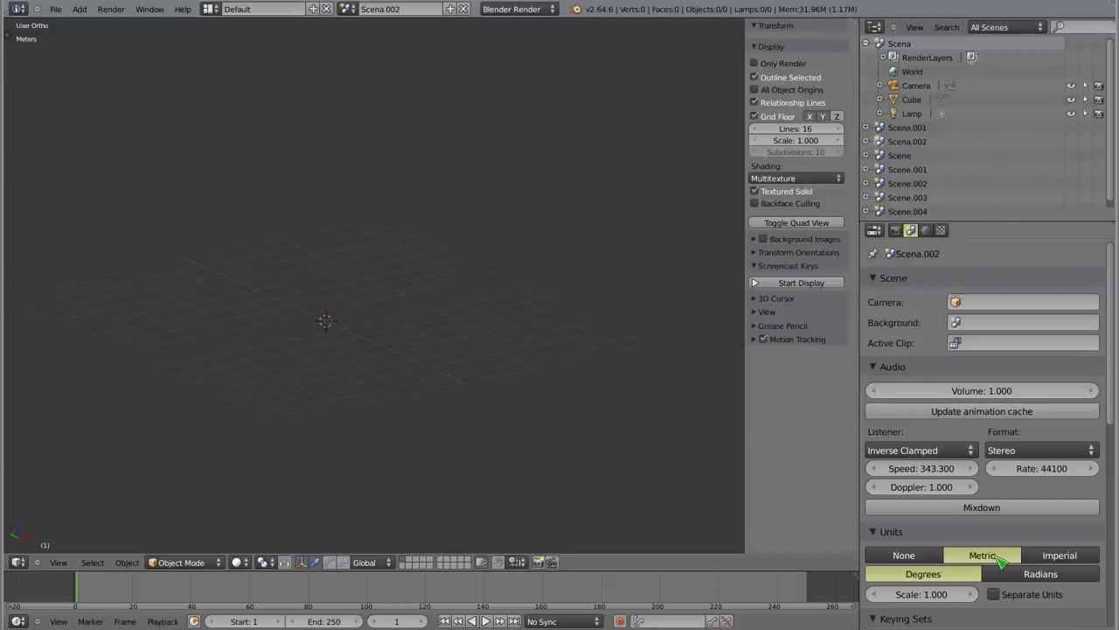
{"action": "left_click", "coordinate": [908, 129]}
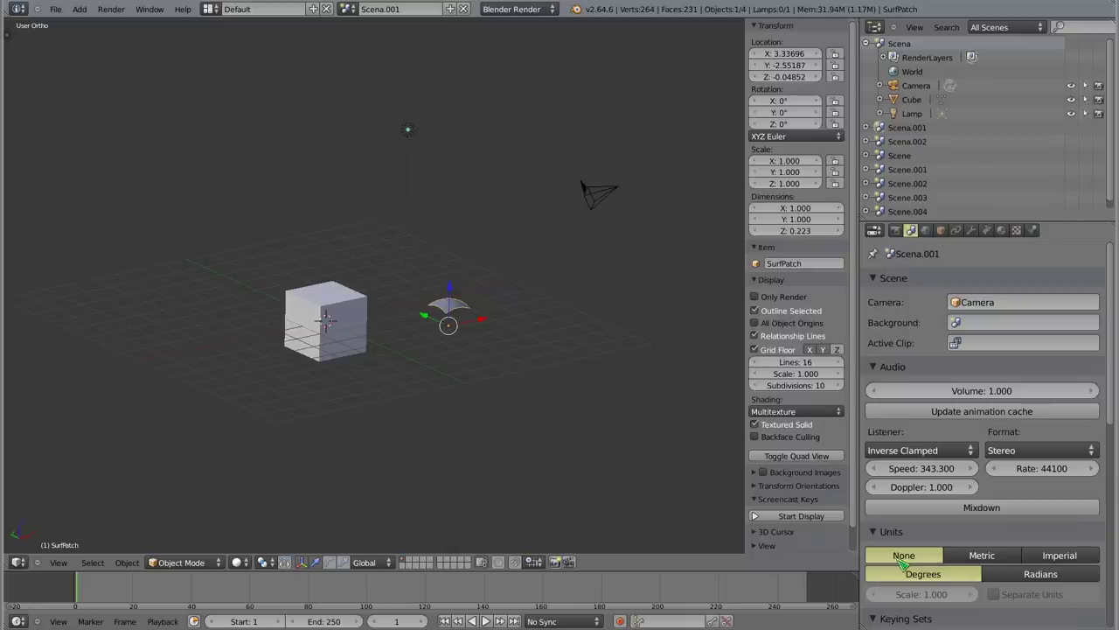
- Cycle through the other scenes in the outliner and return to Scena.001
{"action": "left_click", "coordinate": [908, 170]}
{"action": "left_click", "coordinate": [908, 197]}
{"action": "left_click", "coordinate": [908, 212]}
{"action": "left_click", "coordinate": [908, 198]}
{"action": "left_click", "coordinate": [908, 184]}
{"action": "left_click", "coordinate": [908, 170]}
{"action": "left_click", "coordinate": [908, 155]}
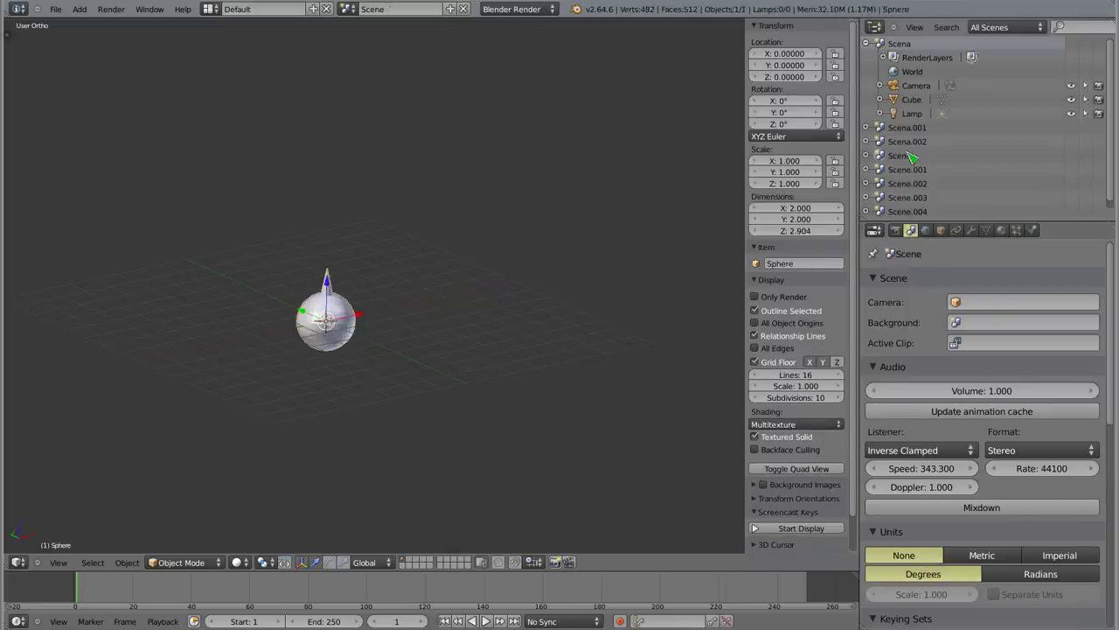
{"action": "left_click", "coordinate": [907, 142]}
{"action": "left_click", "coordinate": [908, 128]}
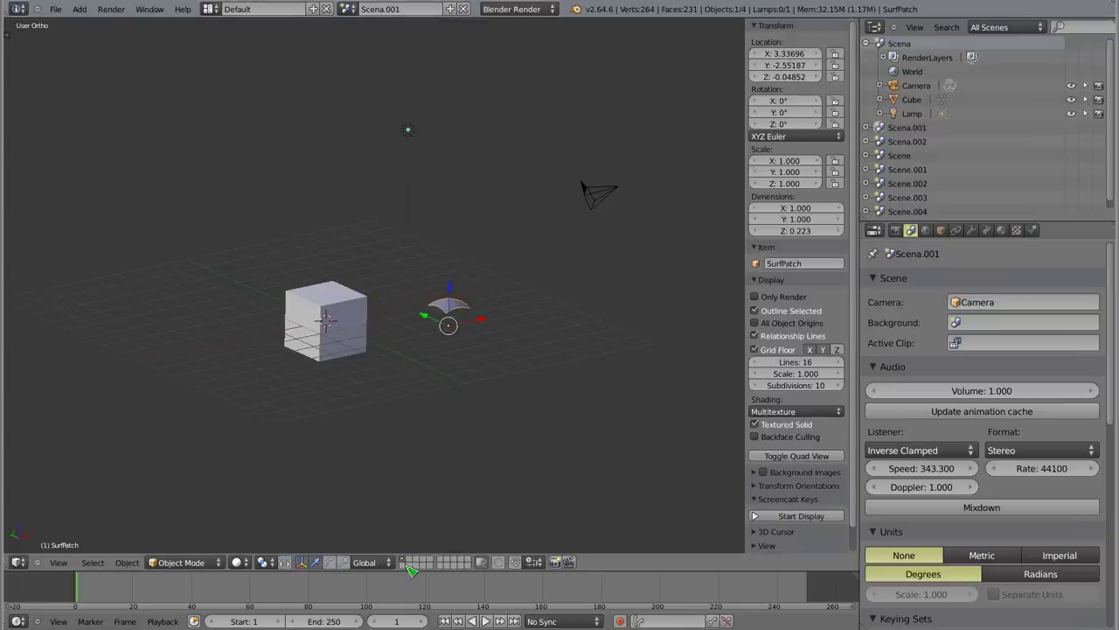
- Check an empty layer, restore the objects' layer, and make the Cube active
{"action": "left_click", "coordinate": [417, 562]}
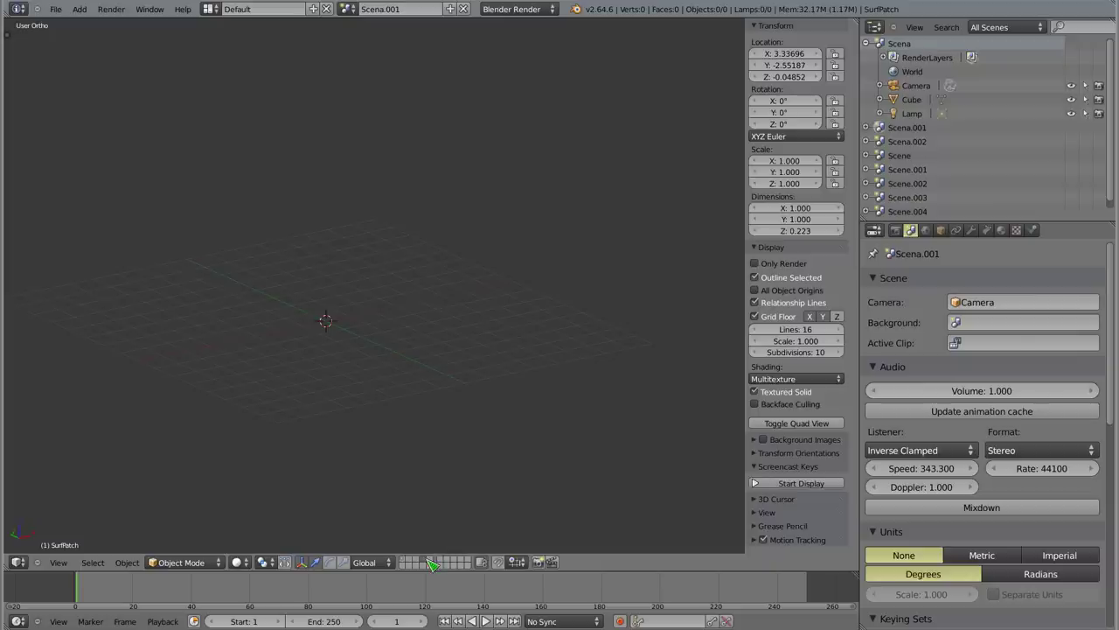
{"action": "left_click", "coordinate": [405, 563]}
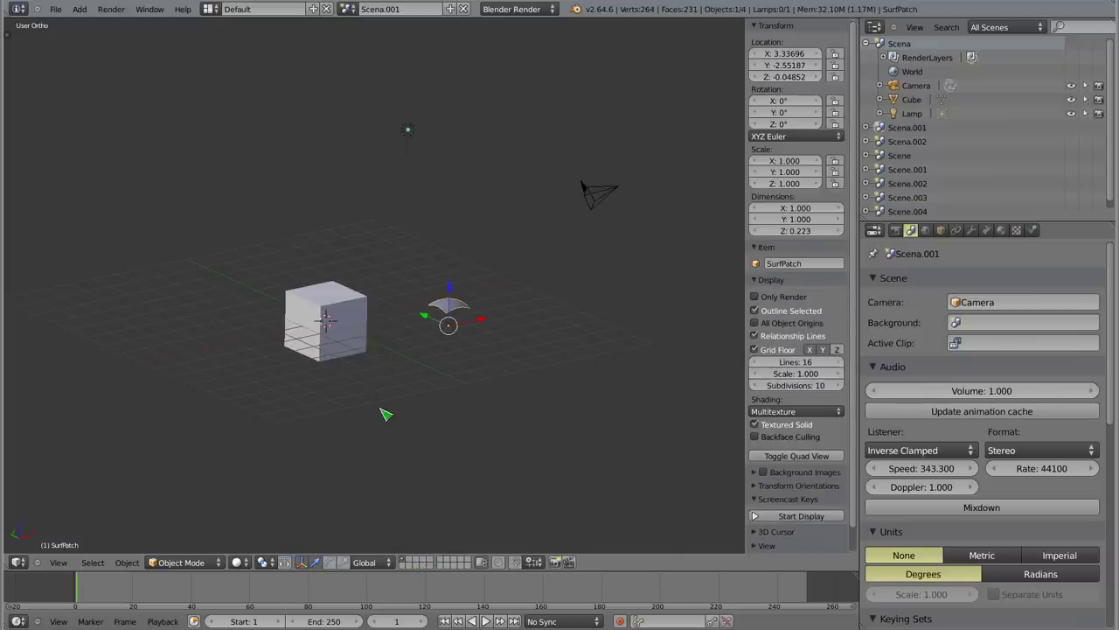
{"action": "right_click", "coordinate": [332, 339]}
{"action": "key", "text": "m"}
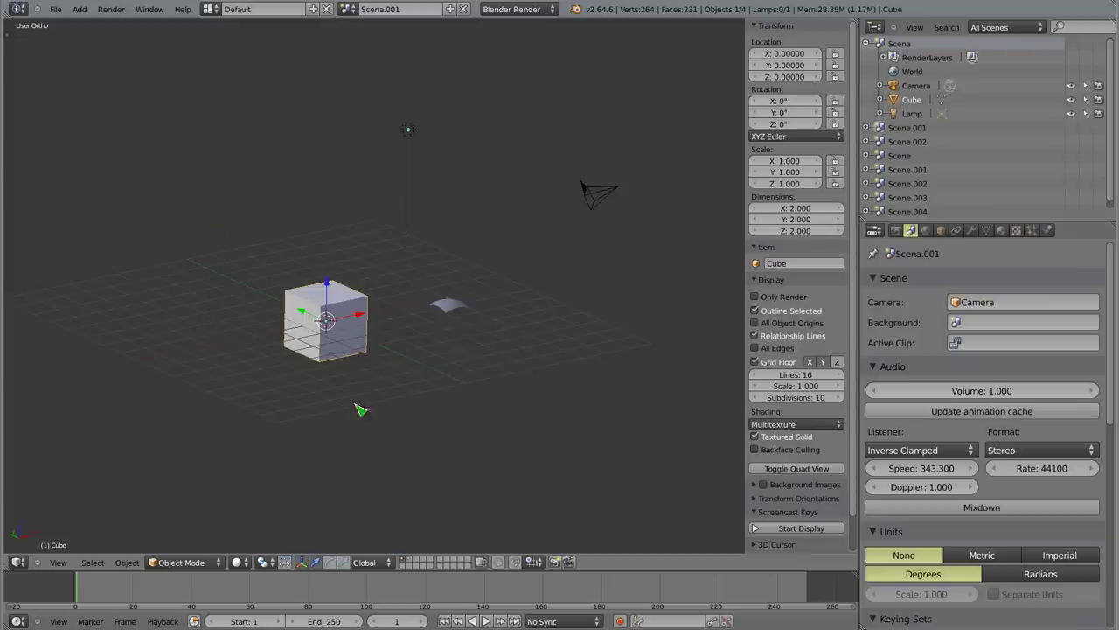
- Make Scena.002 the current scene and collapse Scena's contents in the outliner
{"action": "left_click", "coordinate": [354, 15]}
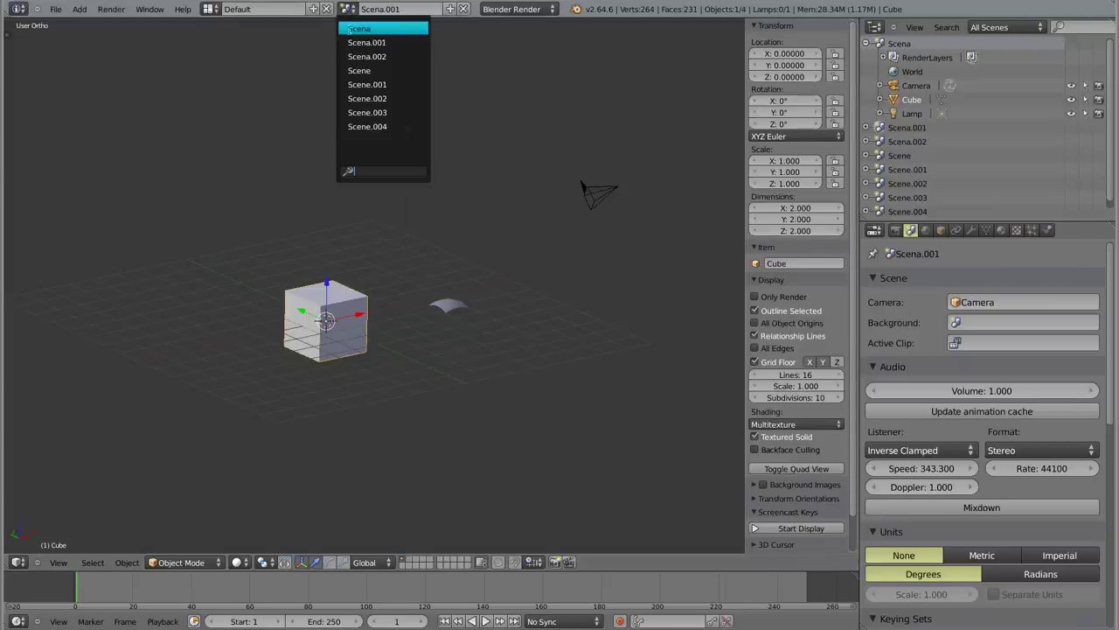
{"action": "left_click", "coordinate": [376, 54]}
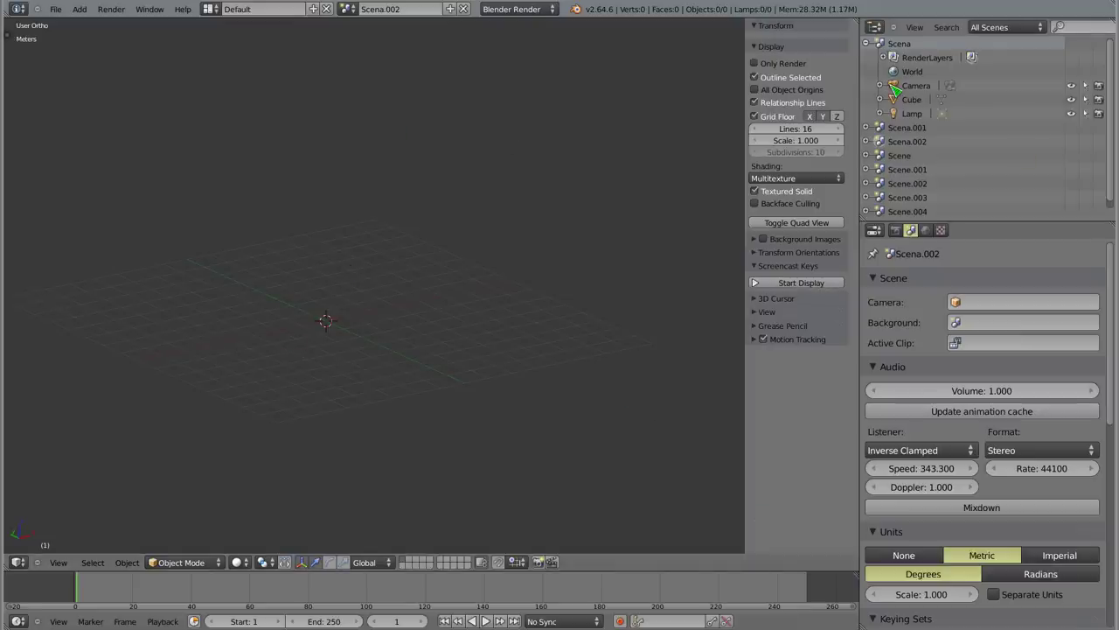
{"action": "left_click", "coordinate": [867, 43]}
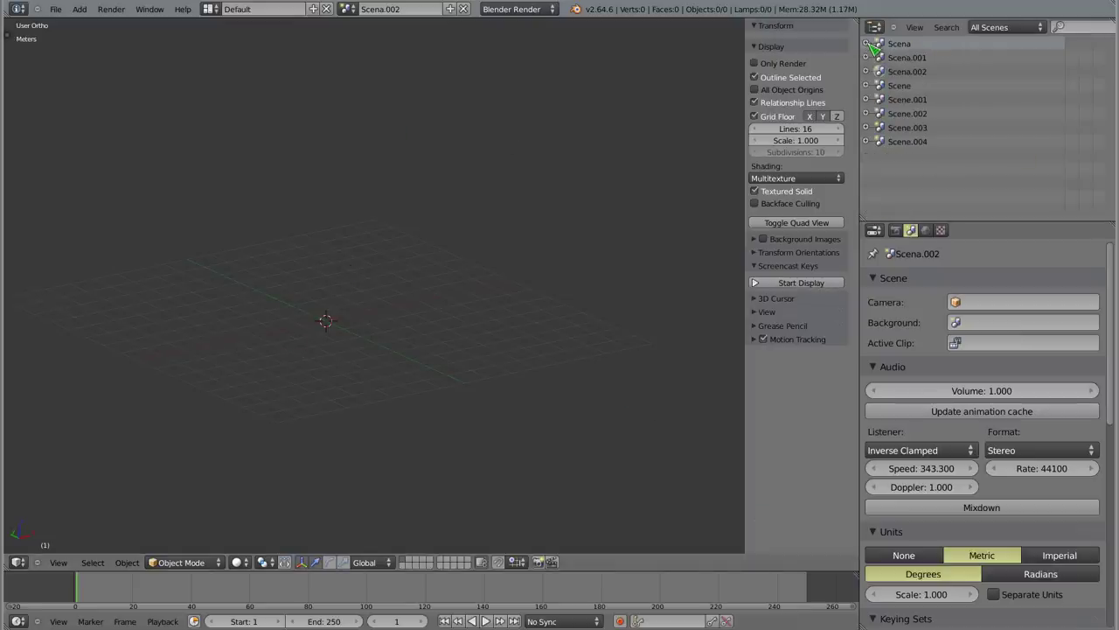